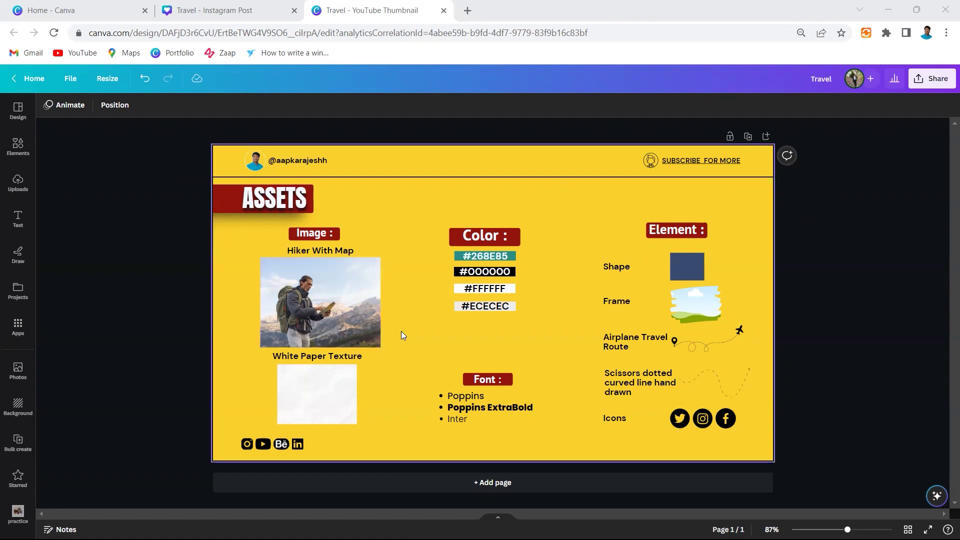
Select the white paper texture sample and the Hiker With Map label on the assets board.
ctrl+scroll(385, 289, up, 3)
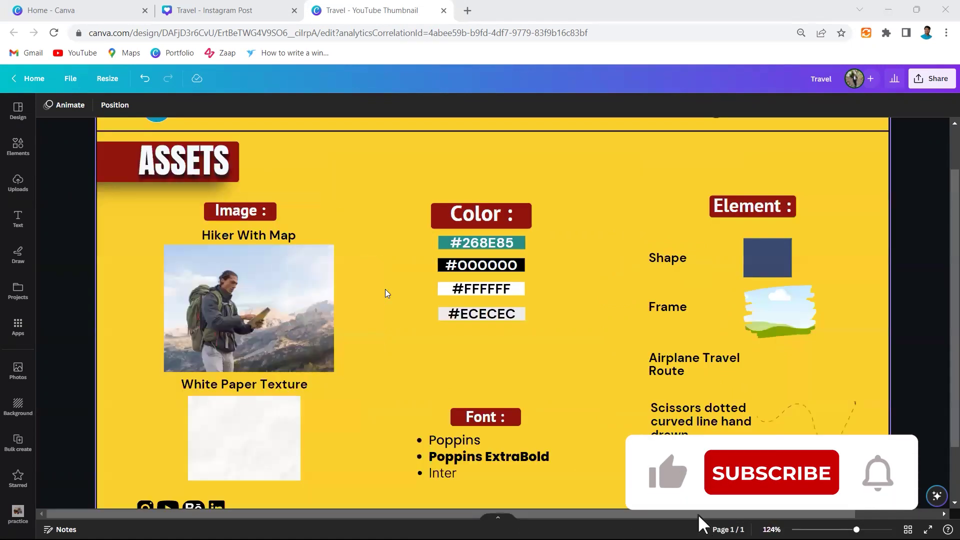
click(269, 431)
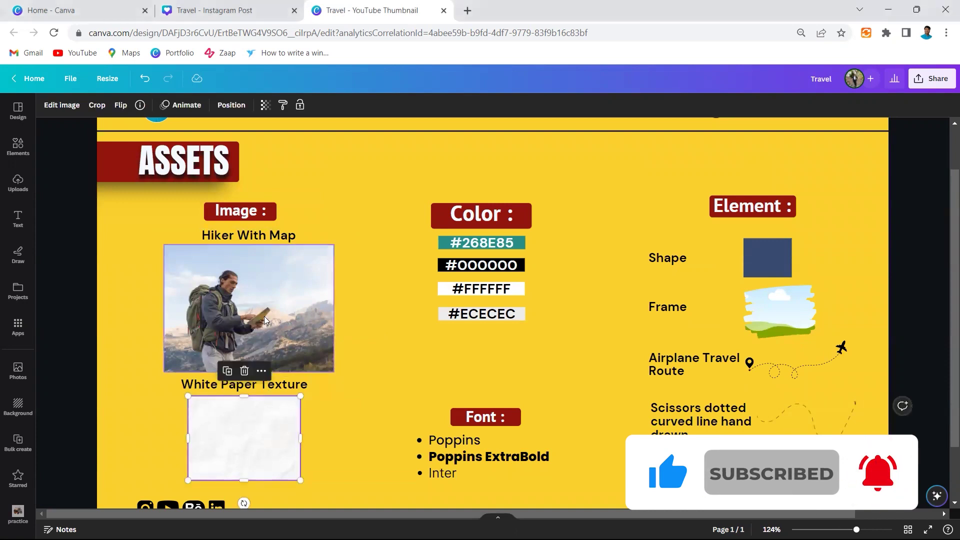
click(275, 238)
click(275, 238)
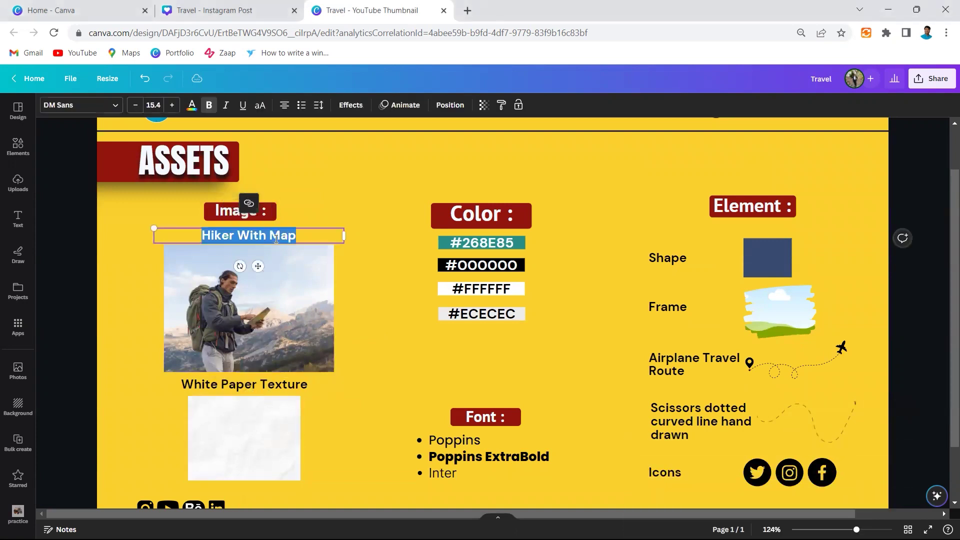
click(304, 218)
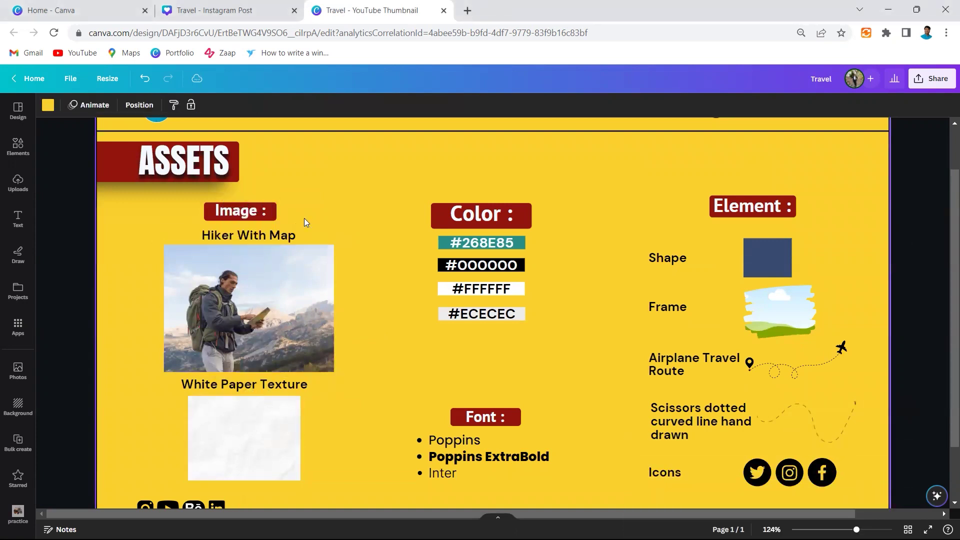
Search the elements library for 'Hiker With Map' and browse the results.
click(18, 148)
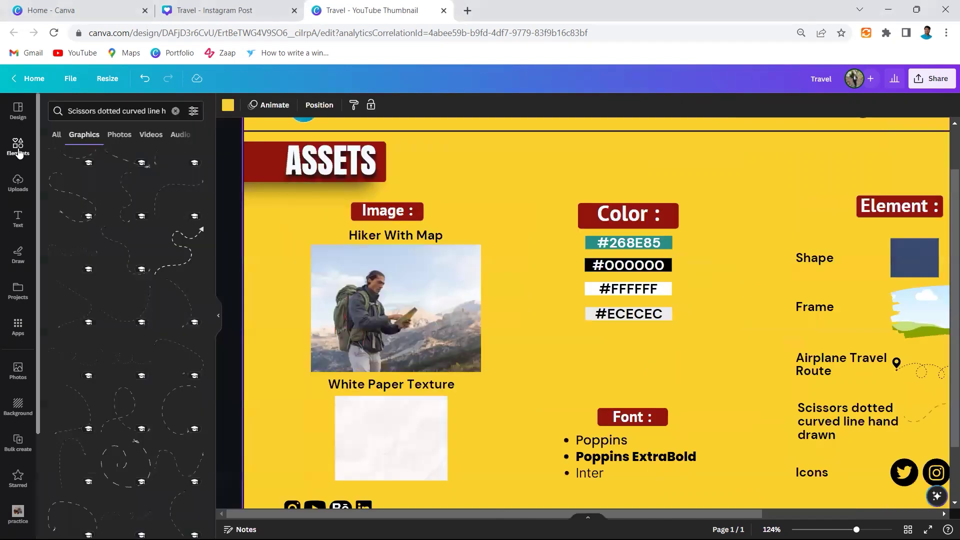
click(86, 112)
text(Hiker With Map)
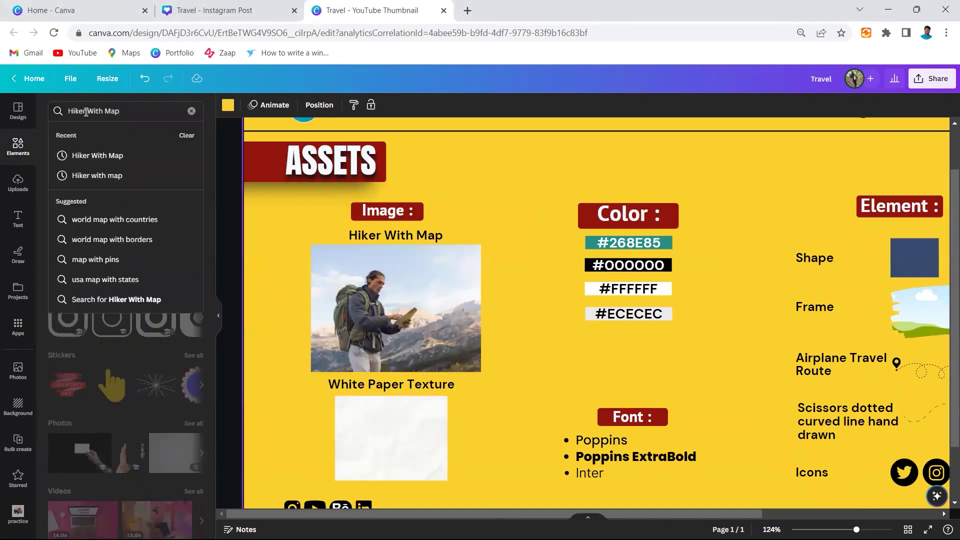
key(Return)
scroll(666, 247, down, 2)
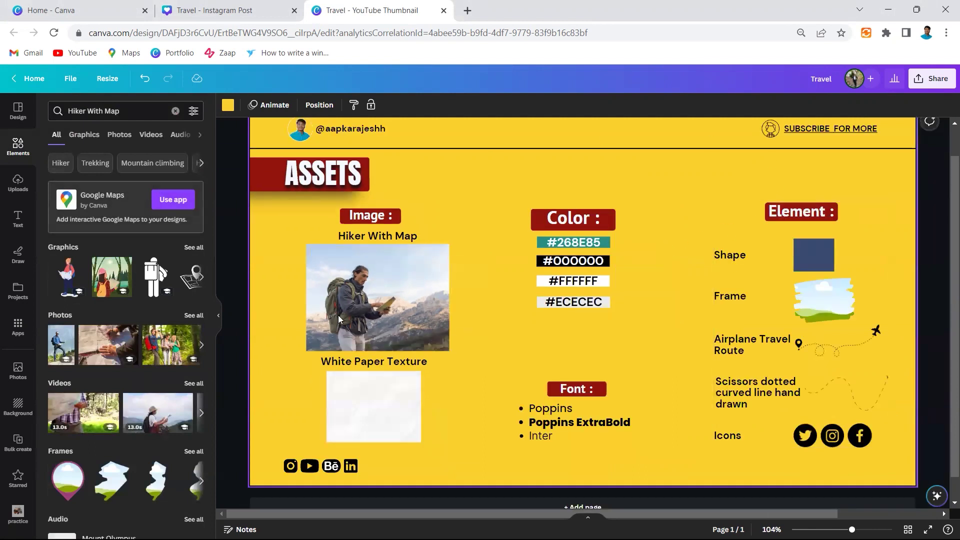
scroll(535, 344, down, 4)
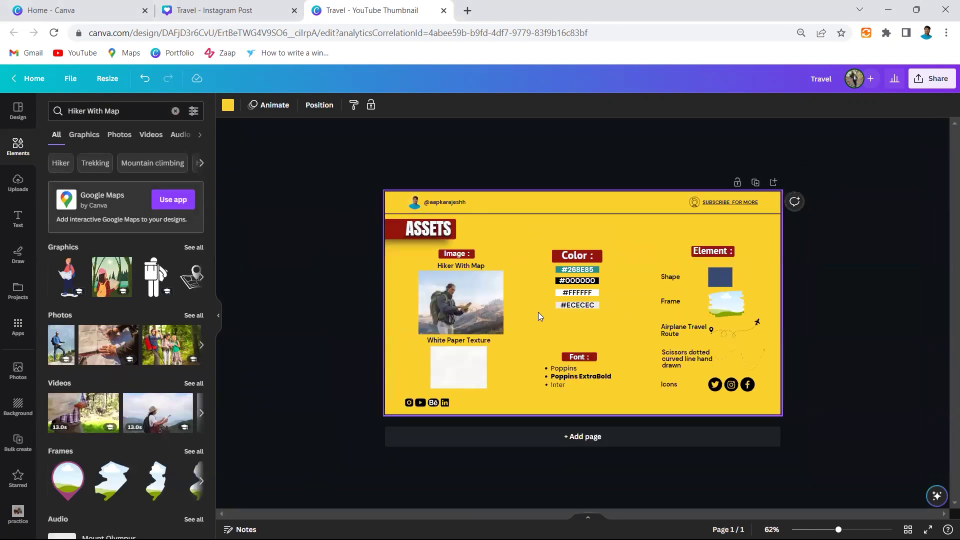
scroll(538, 312, up, 1)
scroll(538, 315, up, 1)
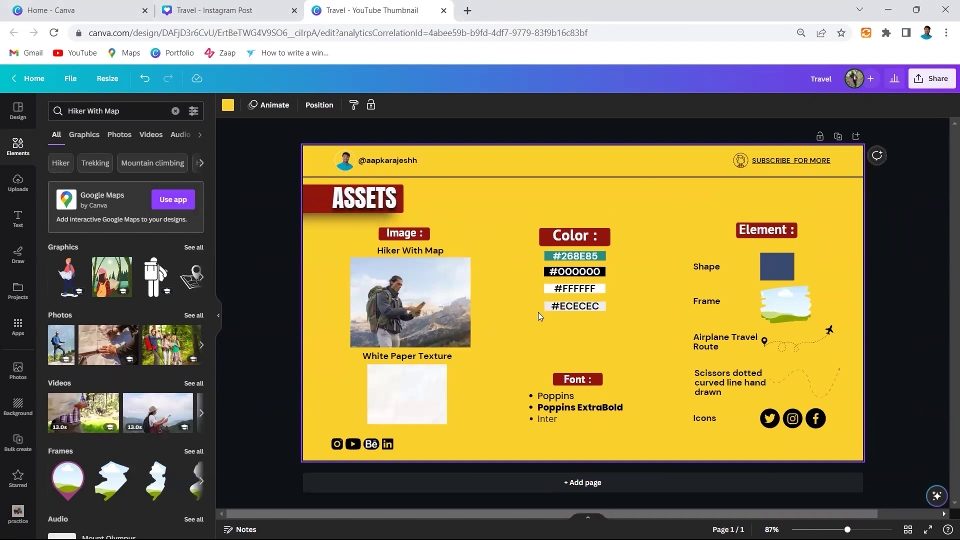
scroll(613, 320, up, 1)
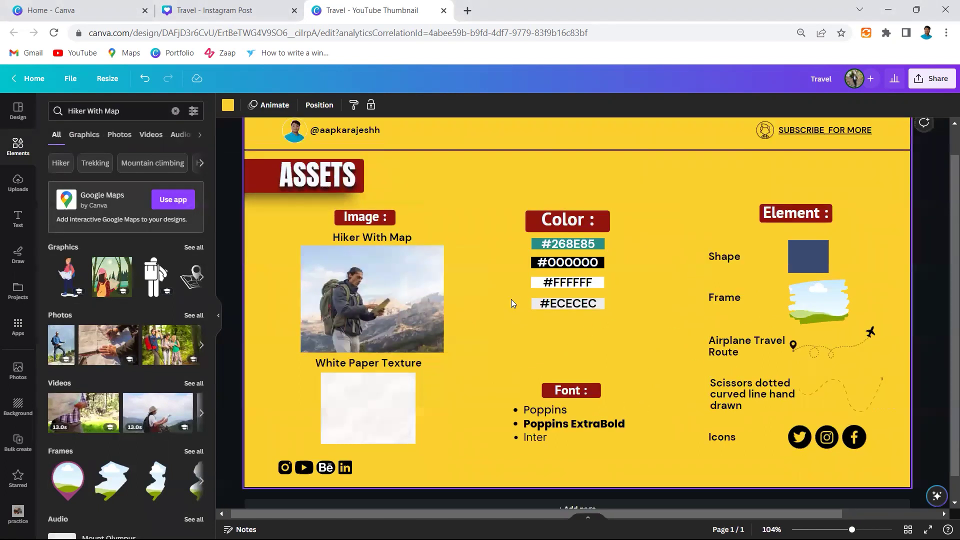
Filter to photos, place a hiker-with-map photo on the page, then remove it.
click(119, 135)
scroll(142, 335, down, 5)
scroll(141, 335, down, 5)
click(174, 262)
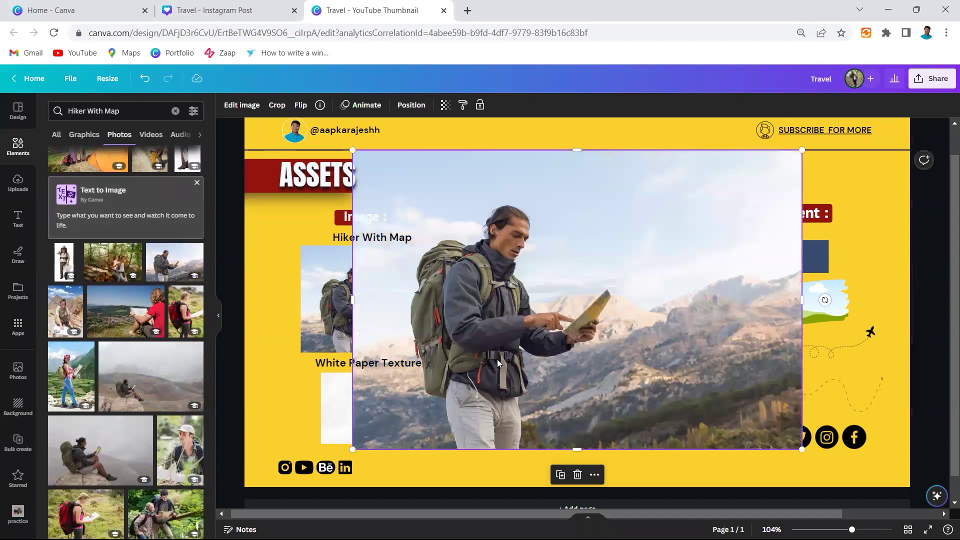
drag(497, 359, 470, 333)
click(550, 465)
Search elements for 'White Paper Texture', checking both graphic and photo results.
click(387, 366)
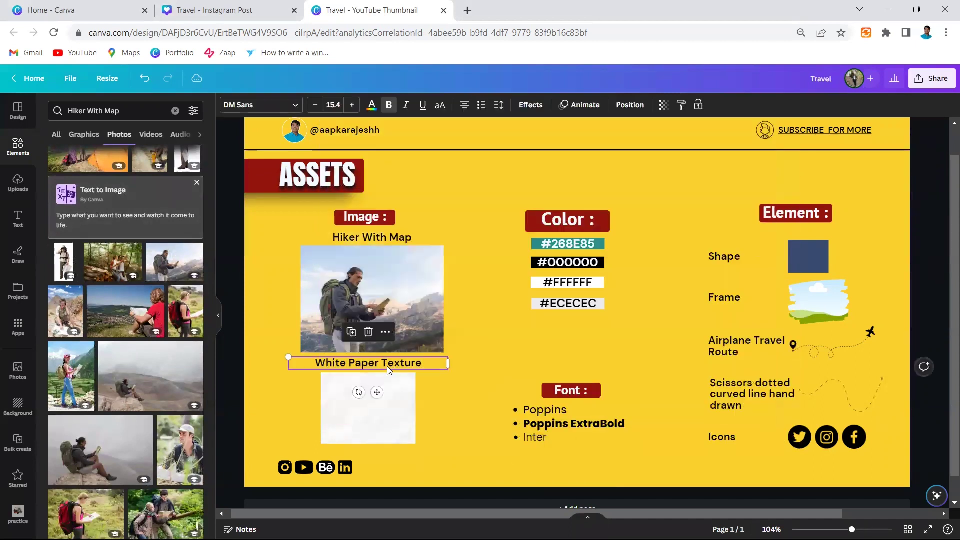
click(175, 111)
text(White Paper Texture)
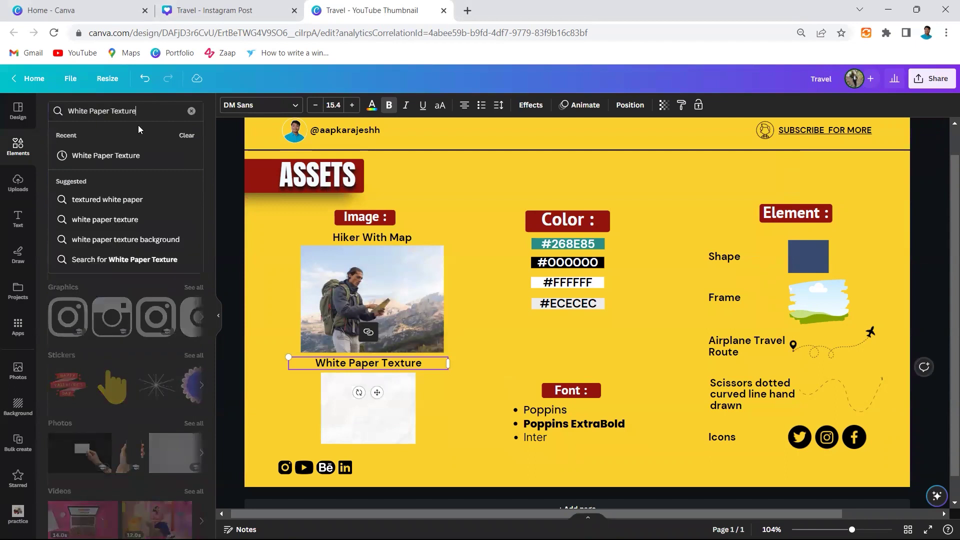
key(Return)
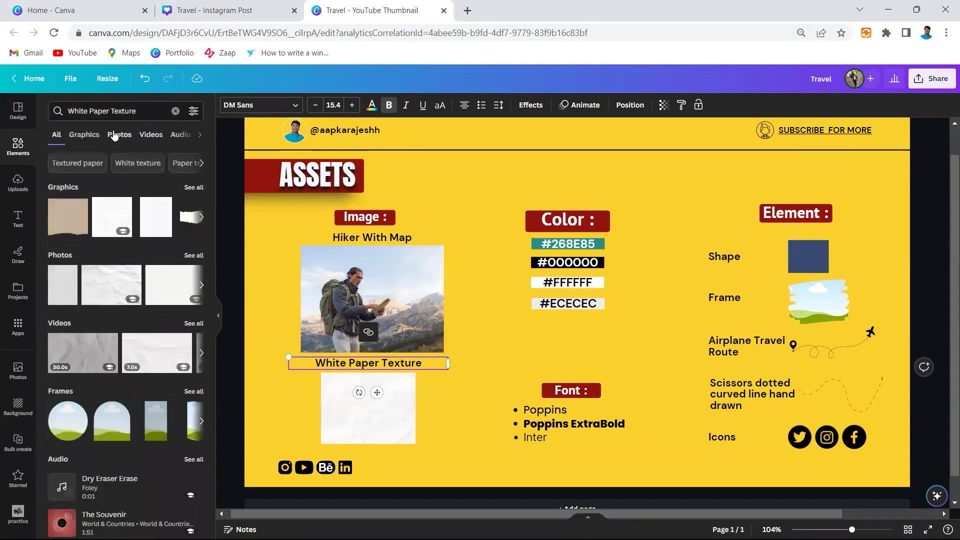
click(80, 135)
scroll(122, 423, down, 5)
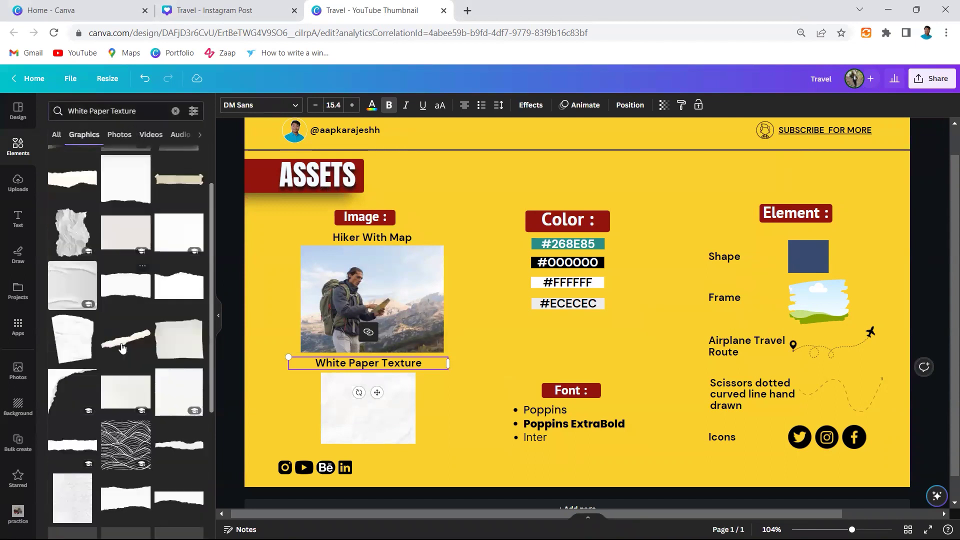
scroll(122, 423, down, 3)
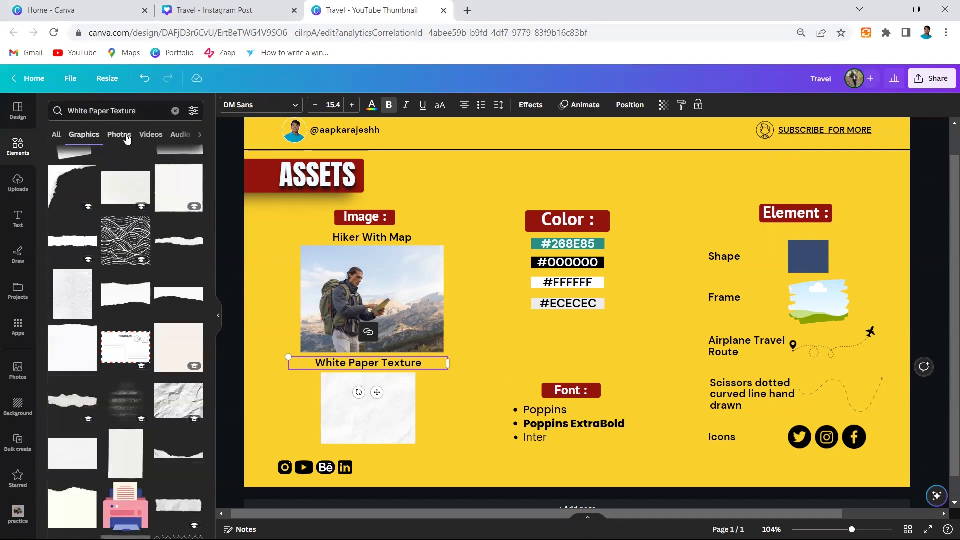
click(119, 135)
Place and enlarge a white paper photo over the Image area, then delete it.
click(141, 221)
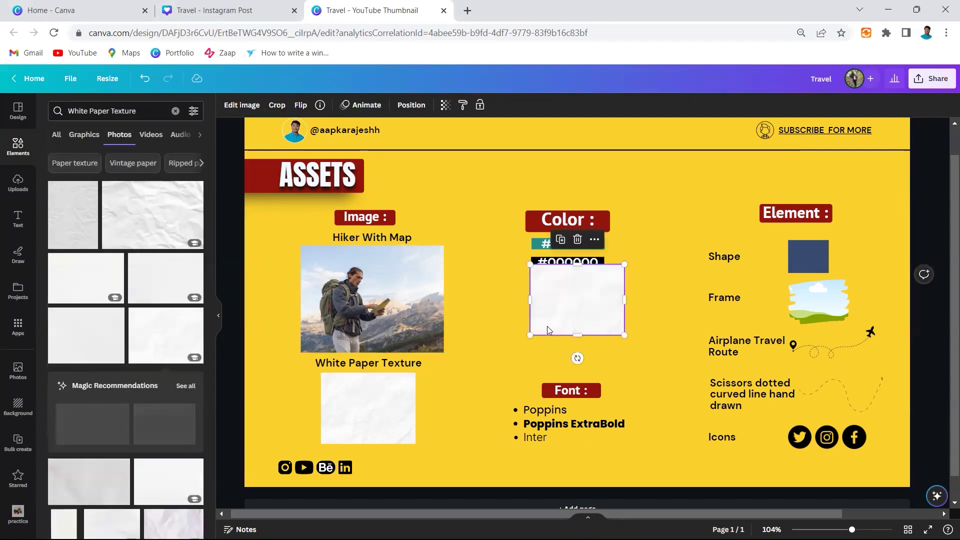
drag(531, 334, 310, 498)
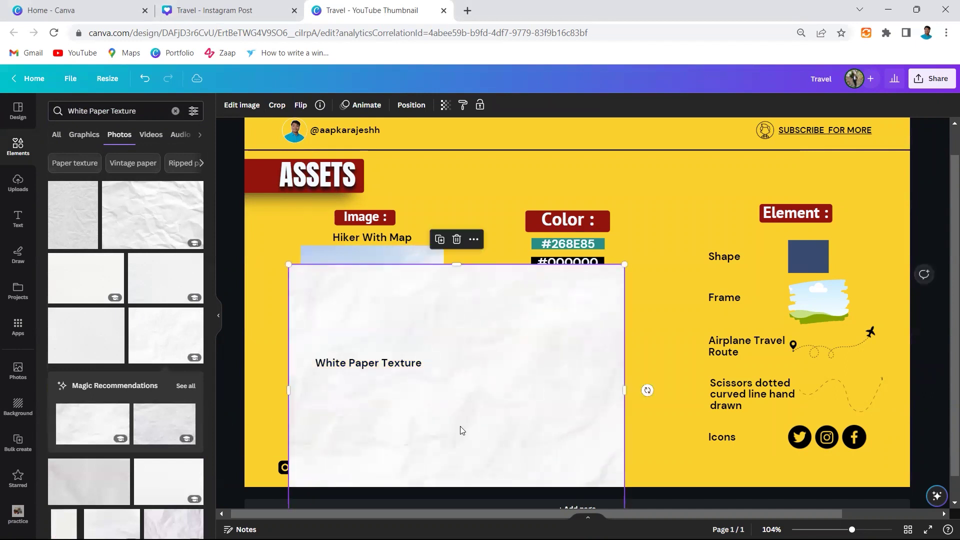
drag(459, 429, 476, 335)
click(218, 315)
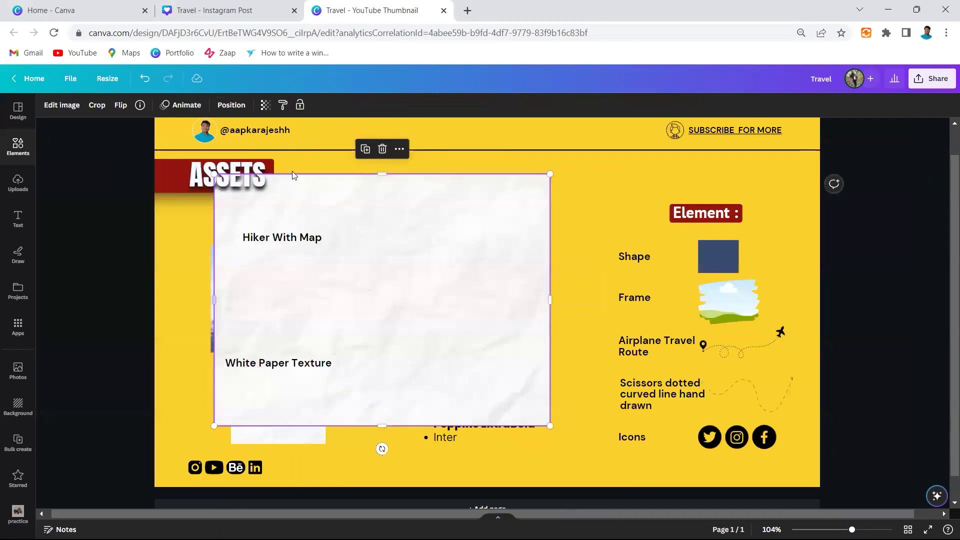
click(384, 156)
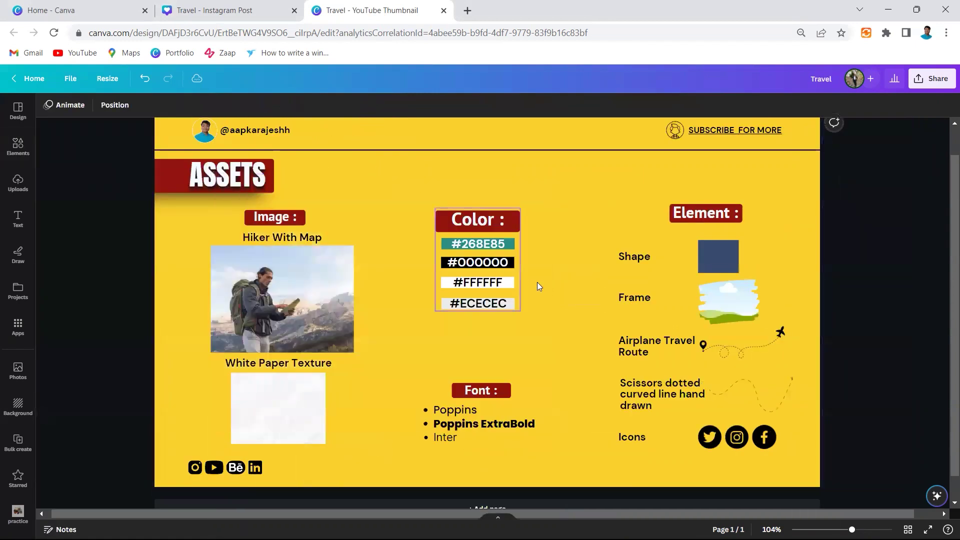
Inspect the Color swatch group on the assets board.
ctrl+scroll(537, 282, up, 5)
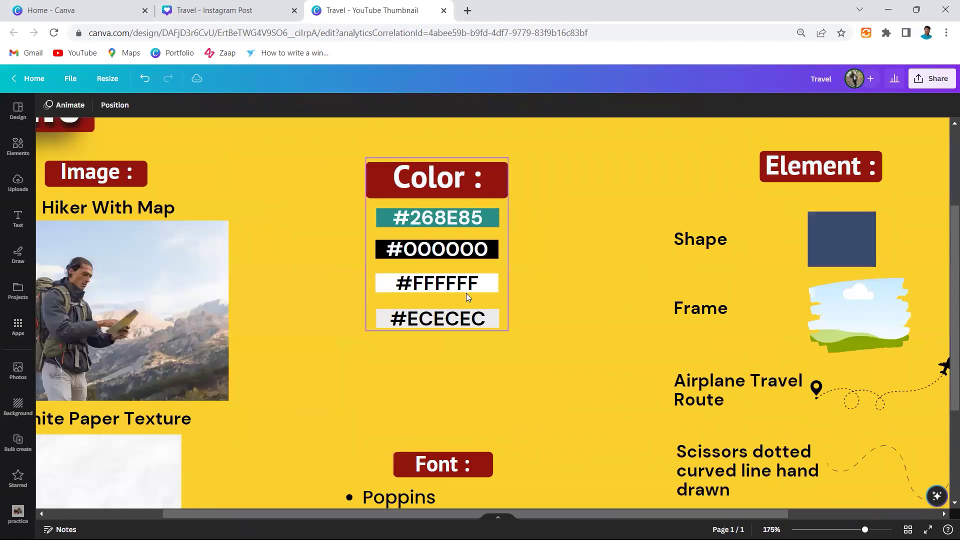
click(468, 221)
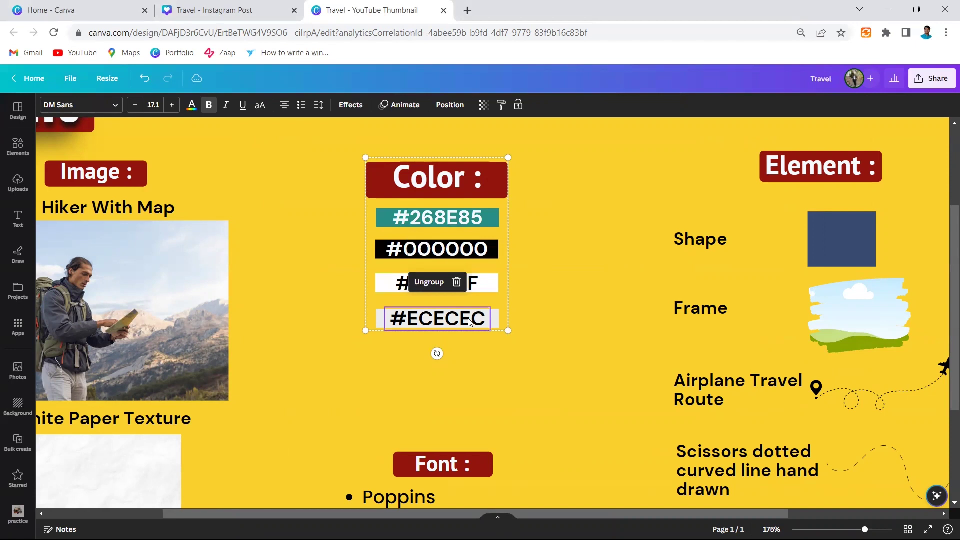
scroll(469, 322, down, 3)
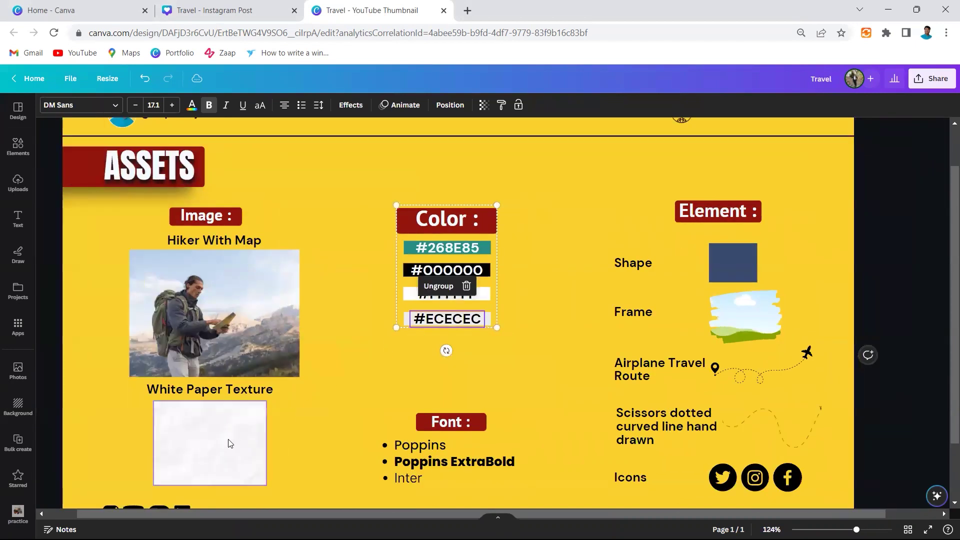
click(396, 374)
scroll(418, 366, down, 2)
scroll(473, 384, up, 4)
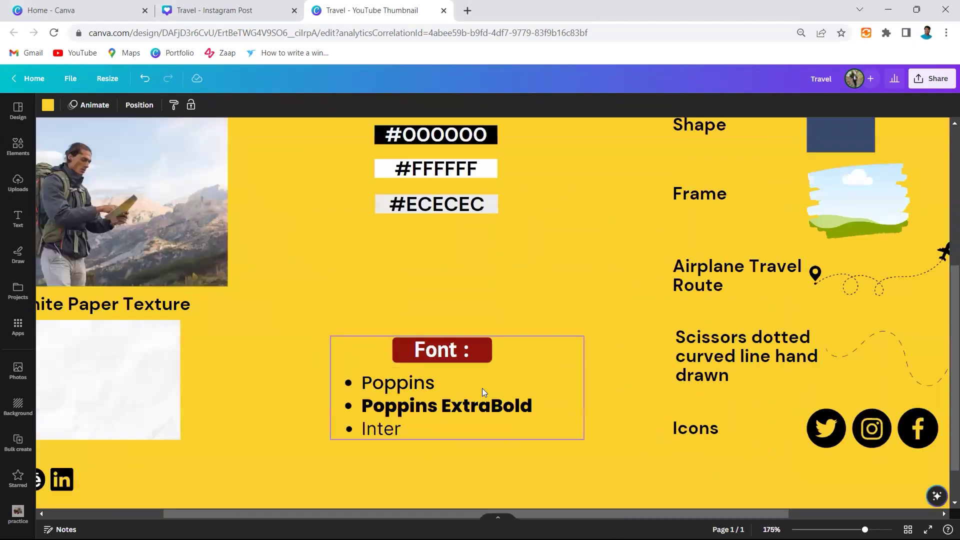
Inspect the Font list group, then bring up the Elements library again.
click(428, 396)
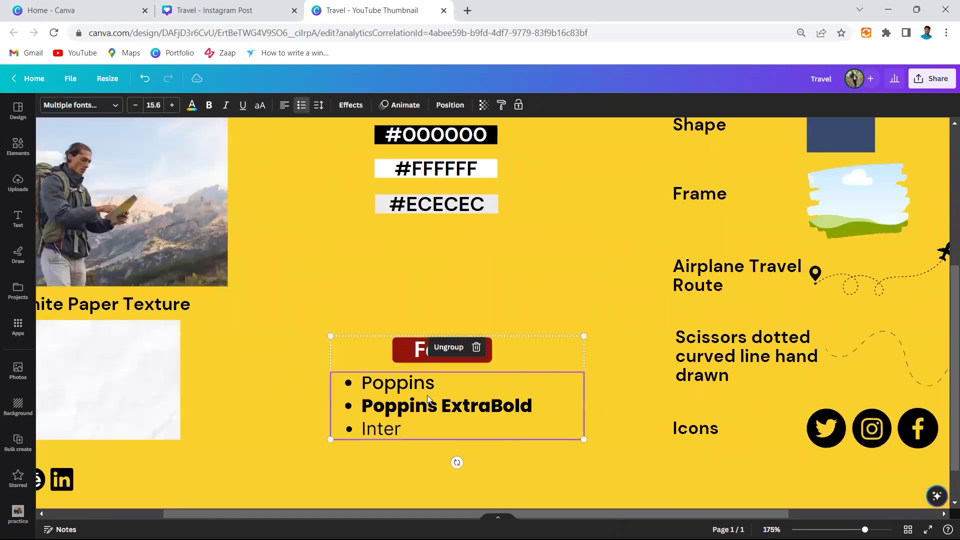
click(420, 425)
scroll(696, 207, down, 3)
scroll(696, 207, up, 2)
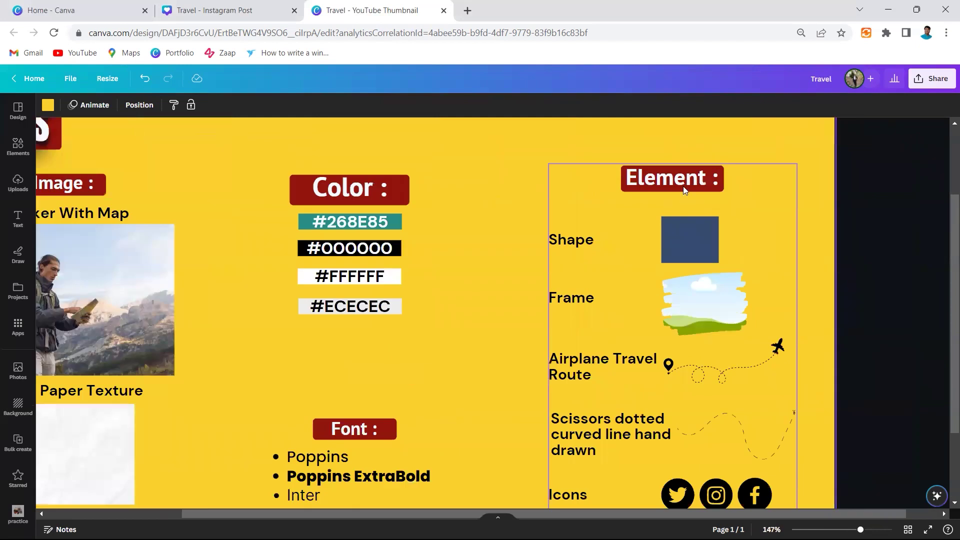
scroll(683, 186, down, 1)
scroll(617, 246, down, 1)
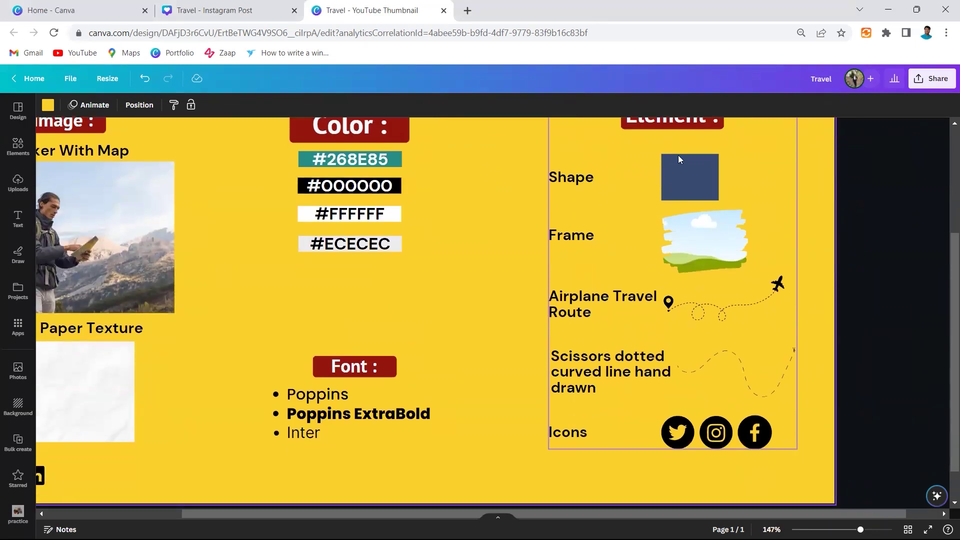
click(18, 146)
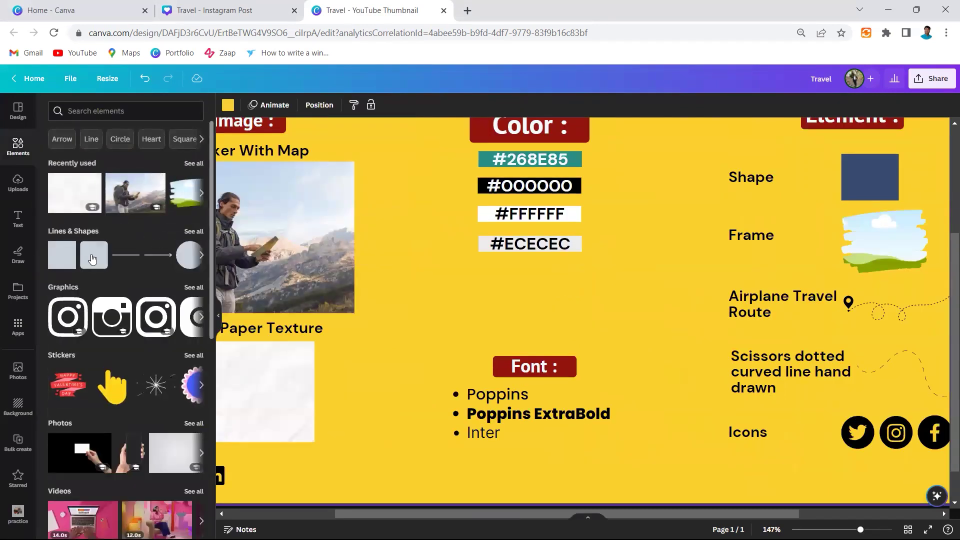
Drag a brush-stroke frame from the Frames collection onto the canvas, then delete it.
scroll(536, 515, right, 5)
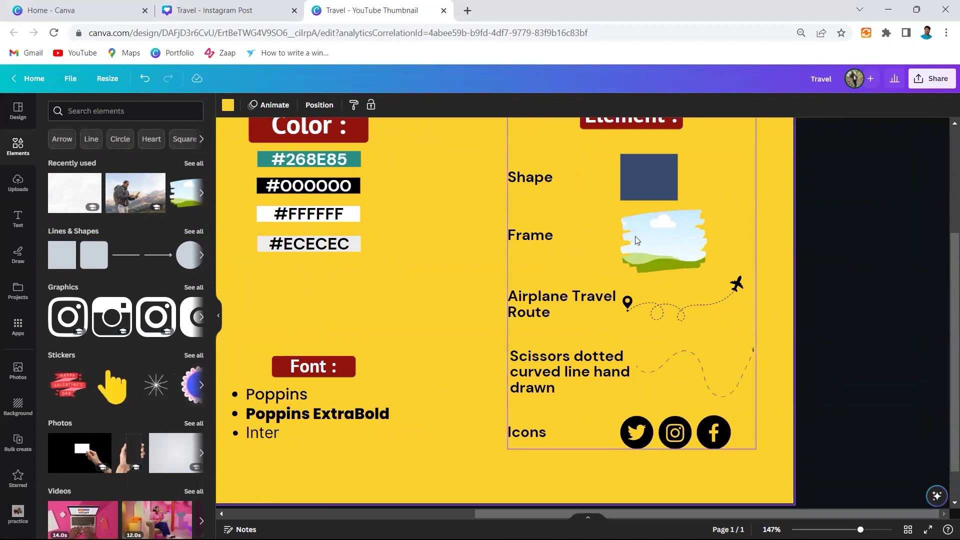
scroll(129, 340, down, 7)
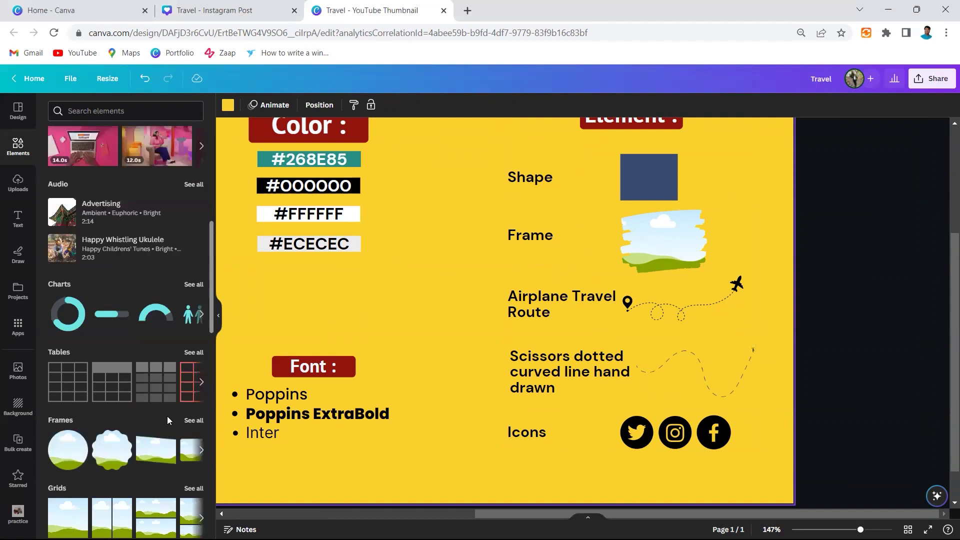
click(193, 422)
scroll(95, 250, down, 3)
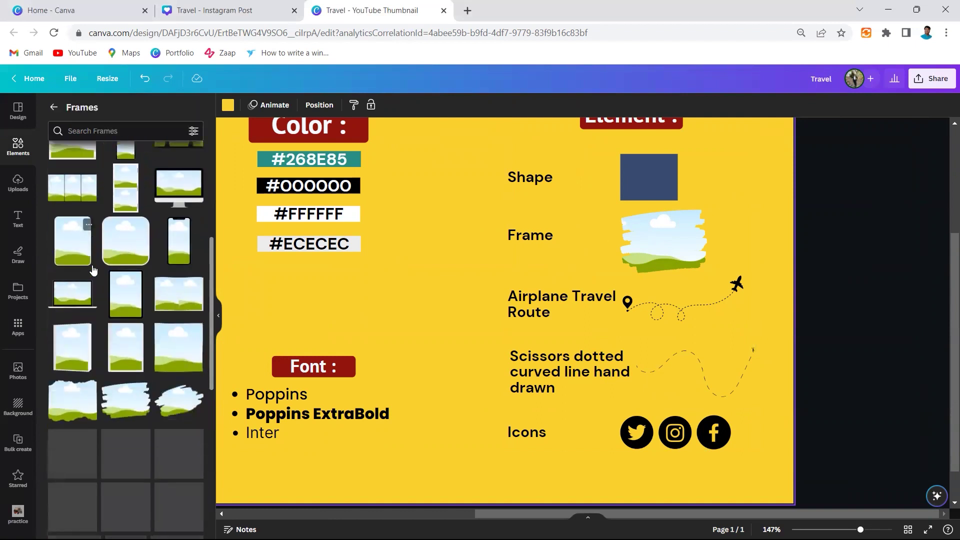
scroll(99, 287, down, 1)
drag(125, 336, 624, 426)
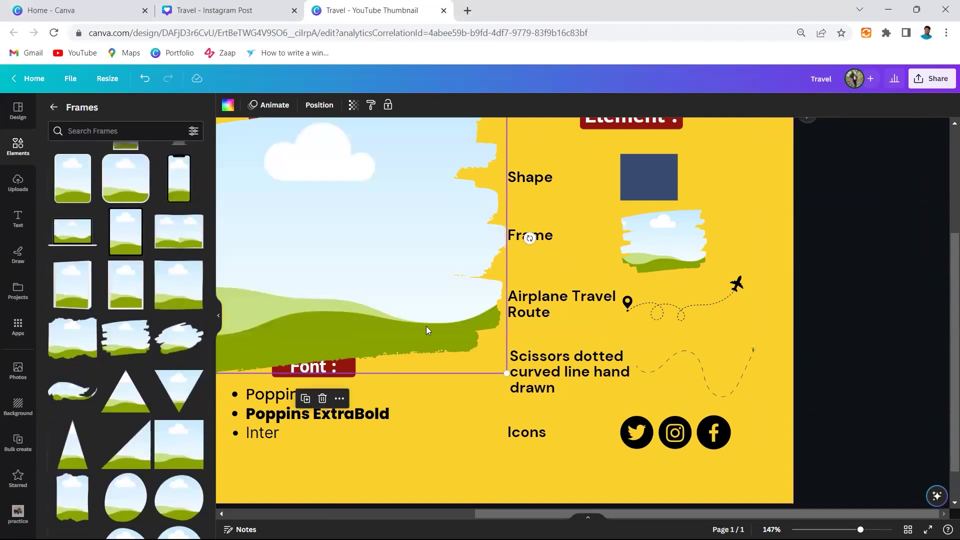
click(520, 178)
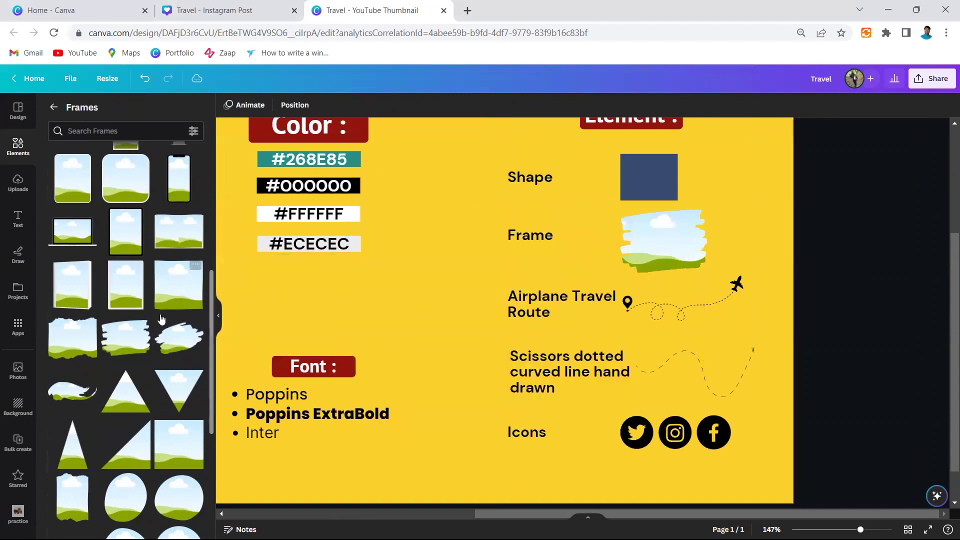
View the brush-stroke frame's details popover and close it.
click(143, 321)
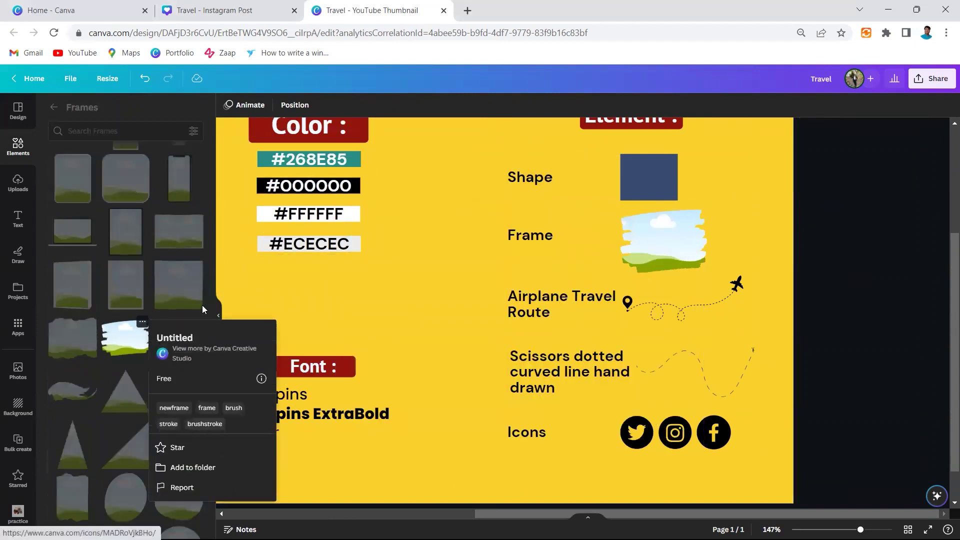
click(261, 275)
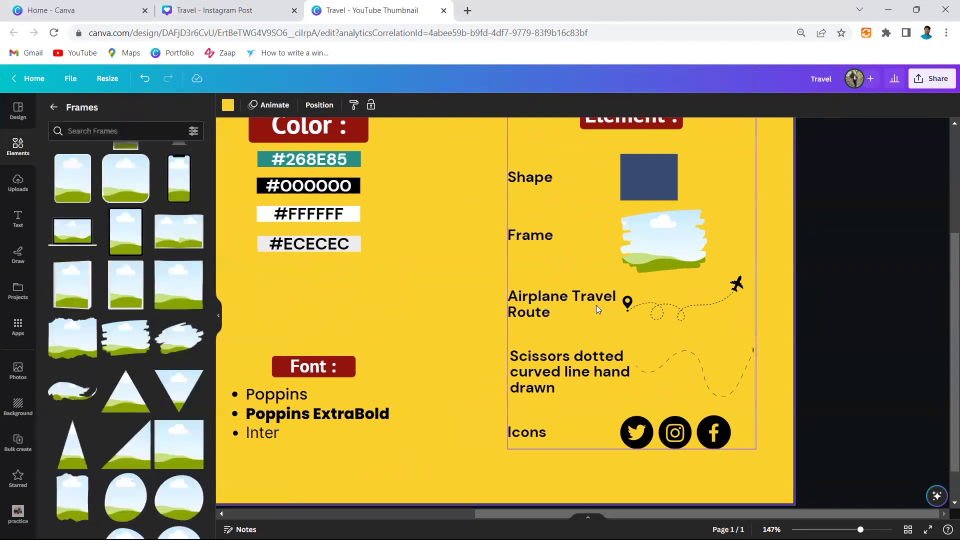
click(544, 300)
Search elements for the Airplane Travel Route label text, showing only graphics.
click(544, 298)
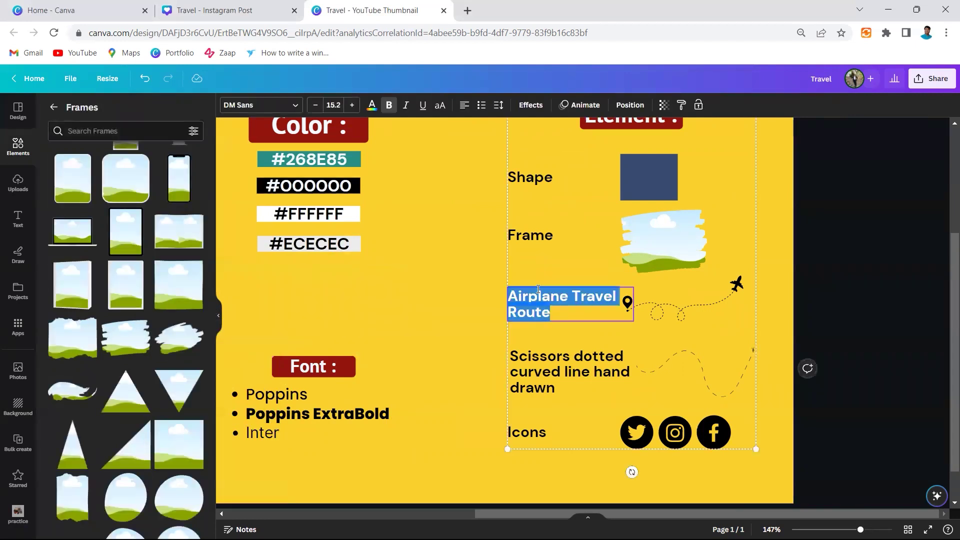
click(54, 107)
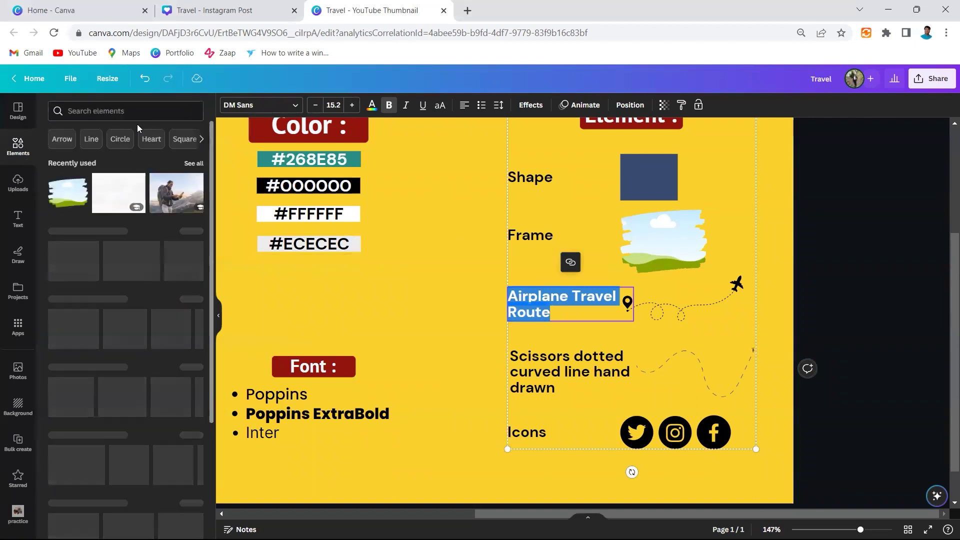
text(Airplane Travel Route)
key(Return)
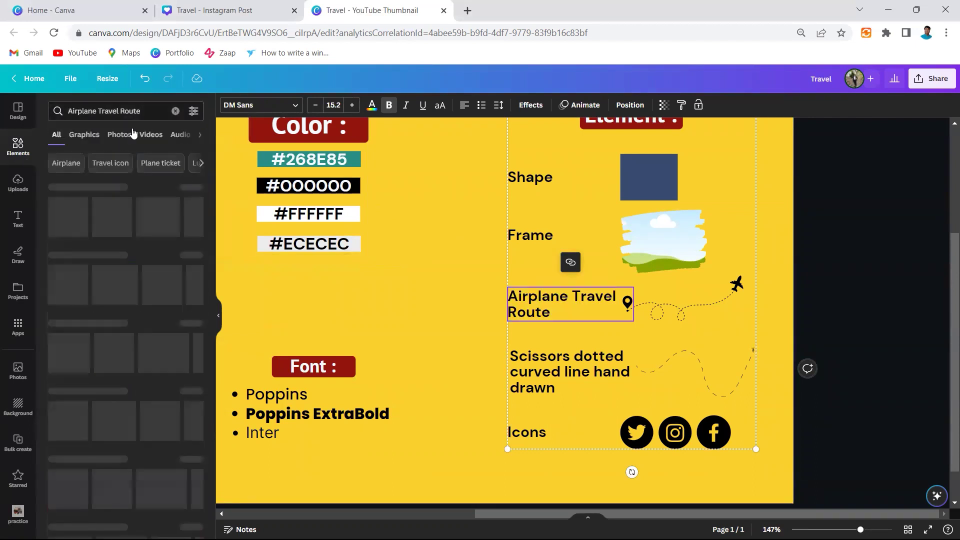
click(89, 134)
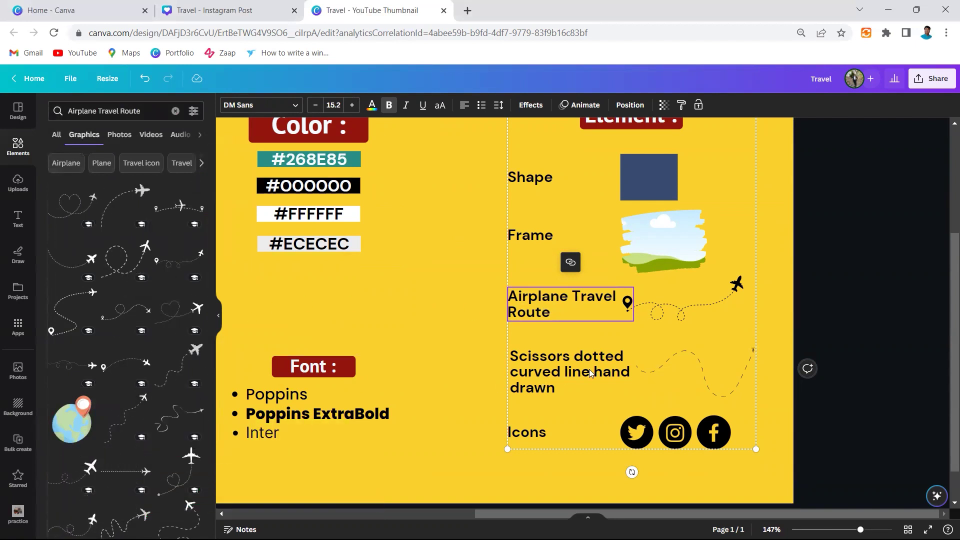
Search graphics for 'Scissors dotted curved line hand drawn' and browse the results.
click(554, 370)
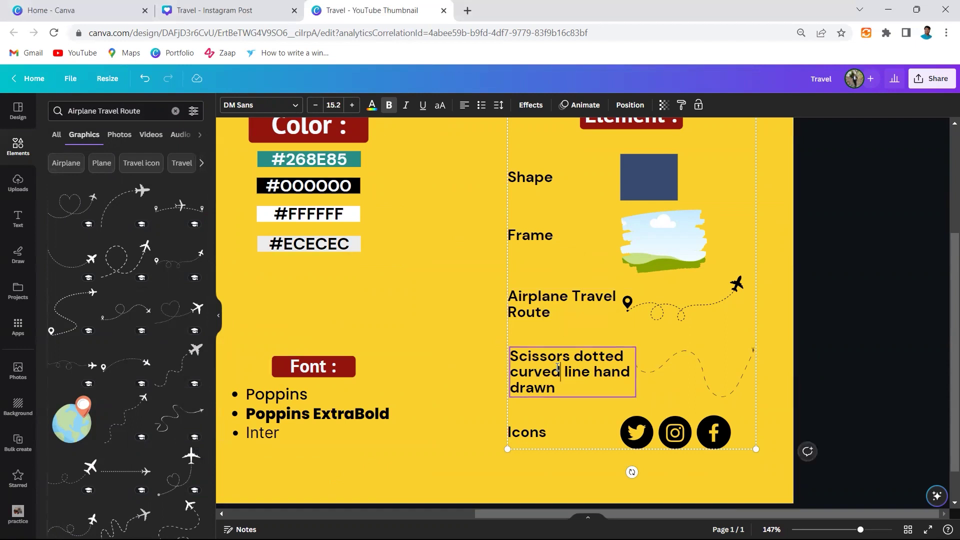
click(550, 360)
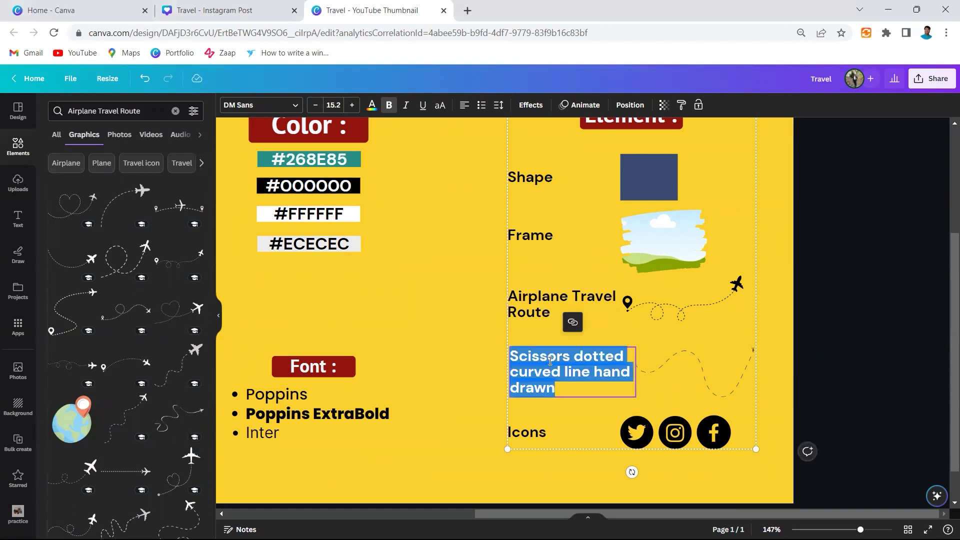
click(175, 110)
text(Scissors dotted curved line hand drawn)
key(Return)
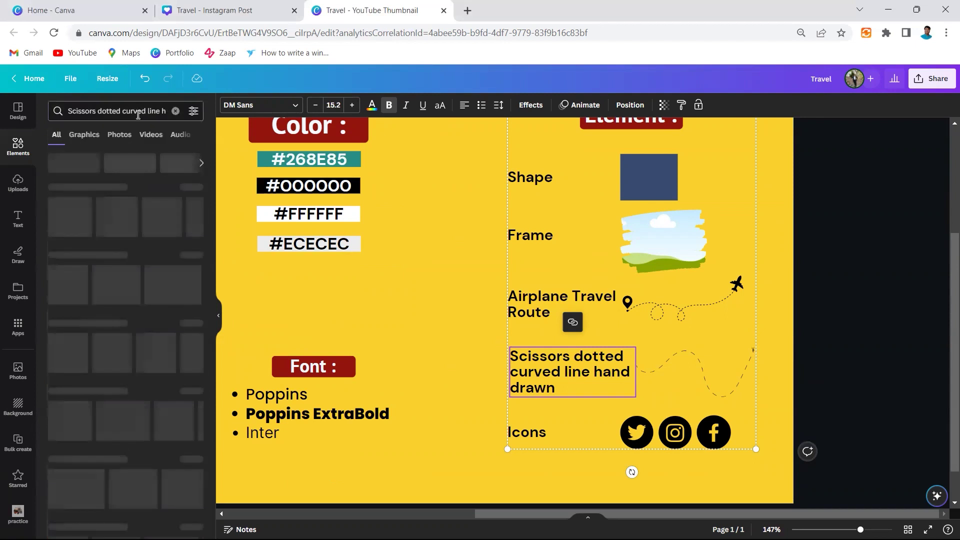
click(84, 135)
scroll(107, 293, down, 3)
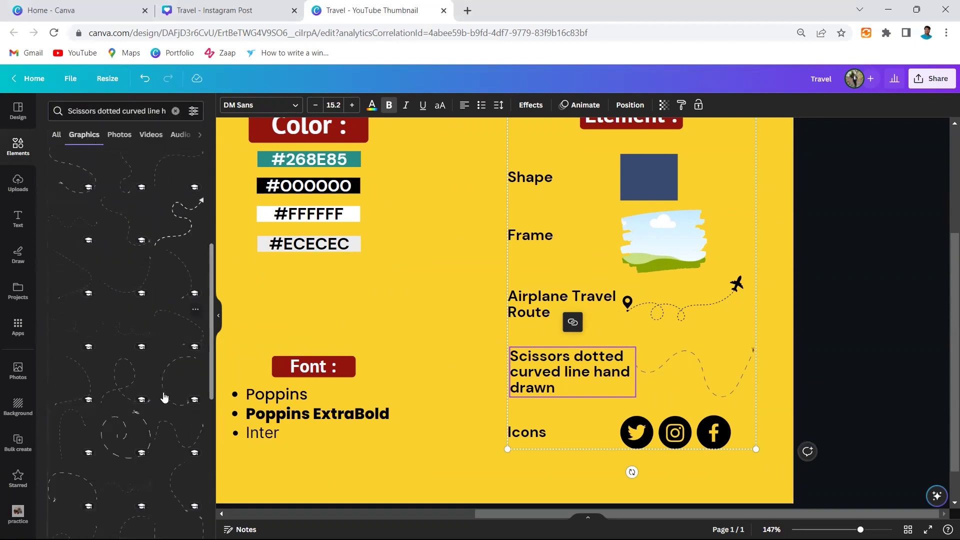
scroll(165, 396, down, 5)
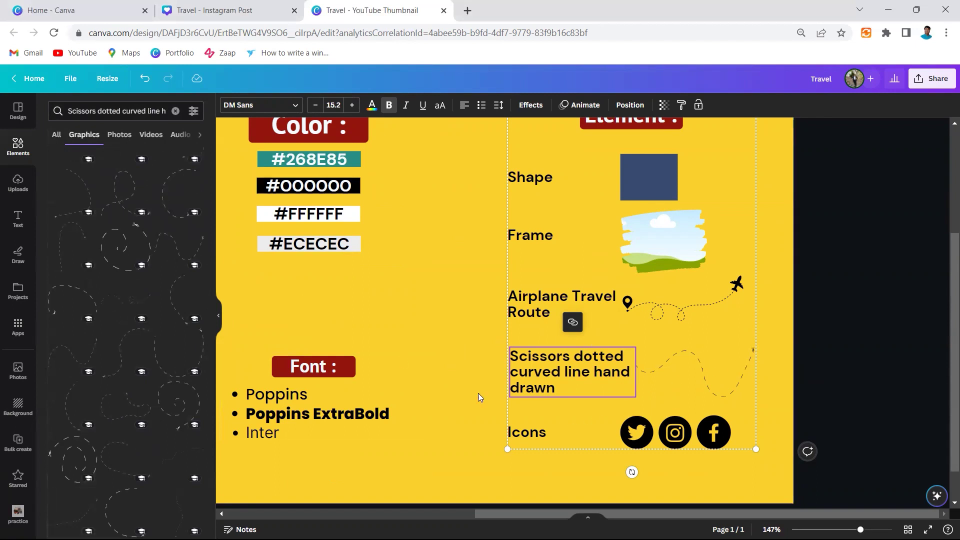
Collapse the side panel to view the whole assets page, selecting the Twitter icon.
click(220, 320)
scroll(820, 406, down, 3)
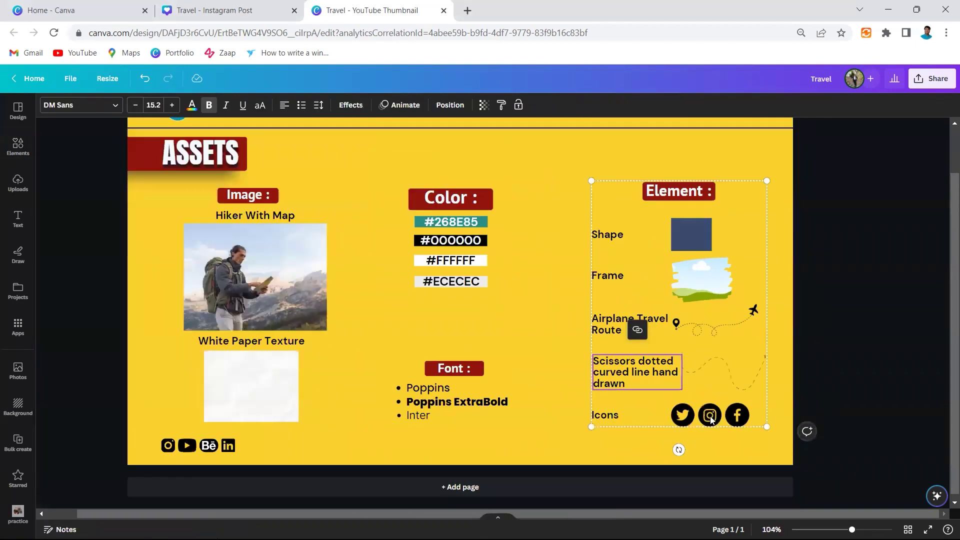
scroll(711, 419, up, 3)
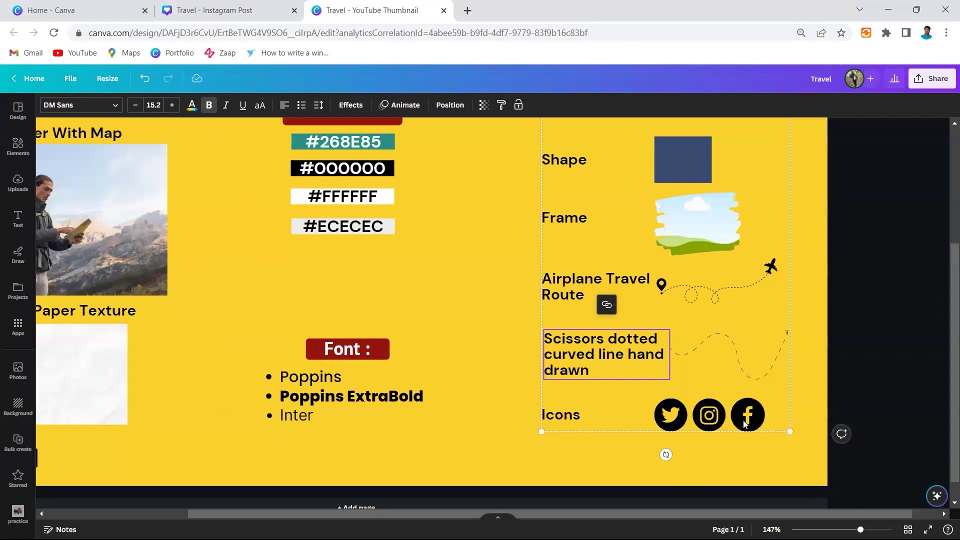
click(672, 429)
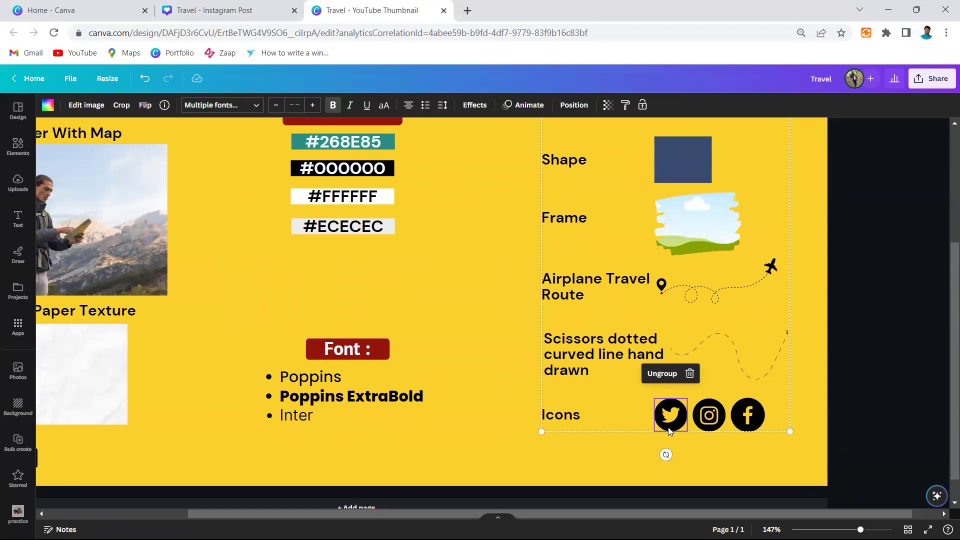
scroll(654, 420, down, 3)
Clear the selection and switch via Home to the Travel - Instagram Post design.
click(181, 326)
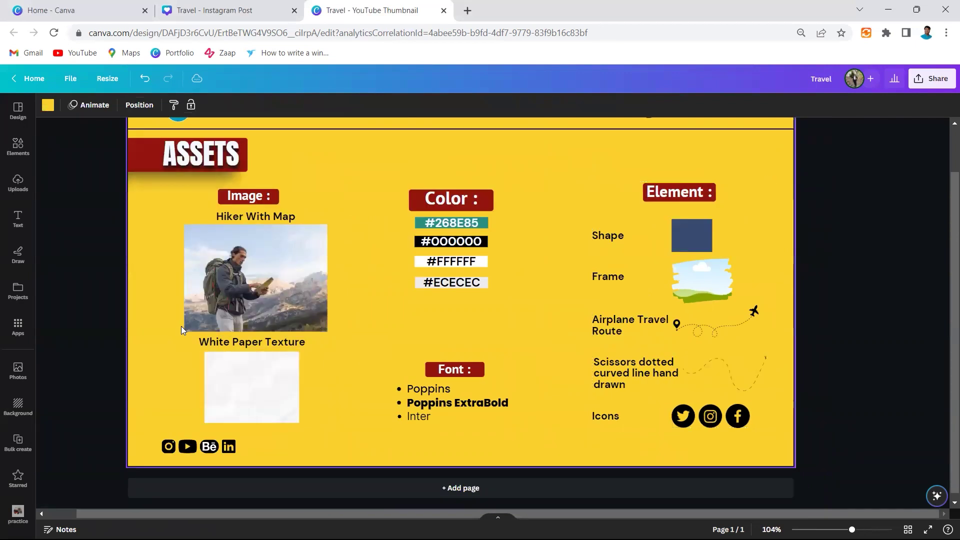
scroll(181, 326, down, 3)
scroll(254, 312, up, 2)
click(180, 259)
click(83, 6)
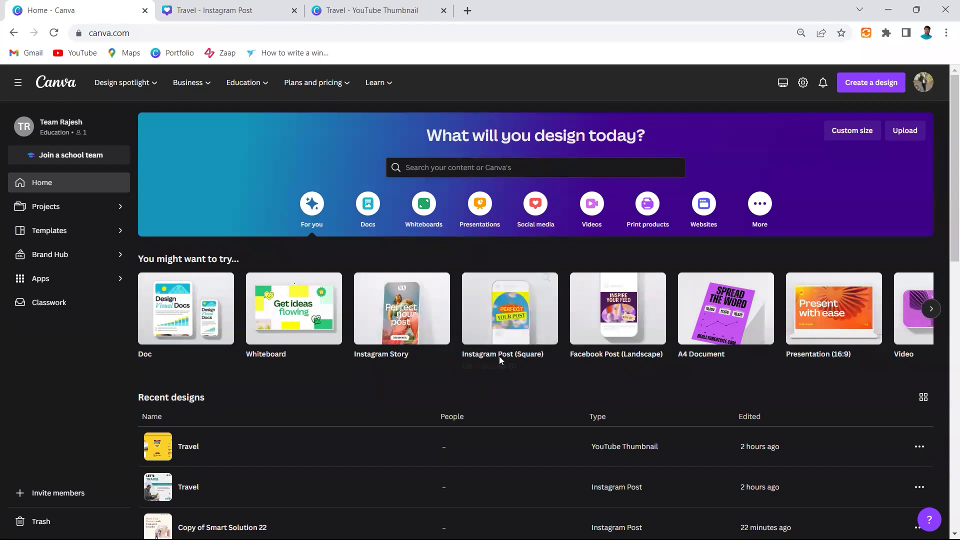
mouse_move(509, 308)
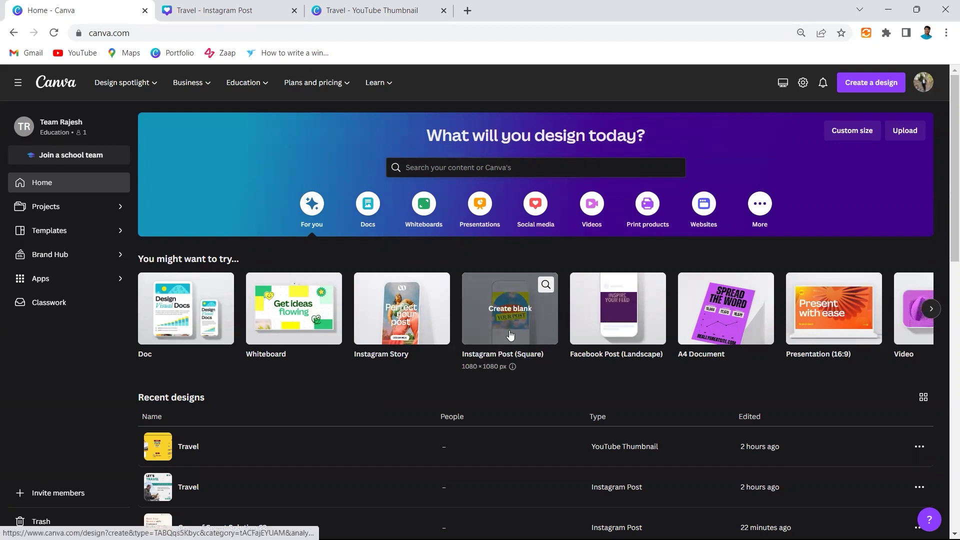
click(215, 10)
Scroll down and back up through the design's 13 pages.
scroll(541, 286, down, 5)
scroll(561, 342, down, 5)
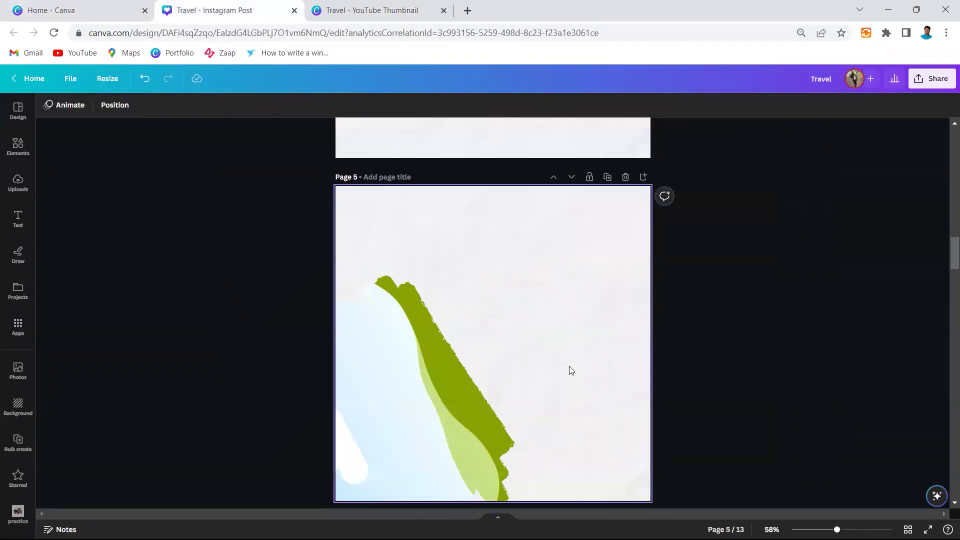
scroll(567, 368, down, 5)
scroll(567, 372, down, 5)
scroll(565, 379, down, 5)
scroll(565, 379, down, 5)
scroll(565, 379, down, 4)
scroll(565, 379, up, 2)
scroll(564, 379, up, 6)
scroll(564, 379, up, 5)
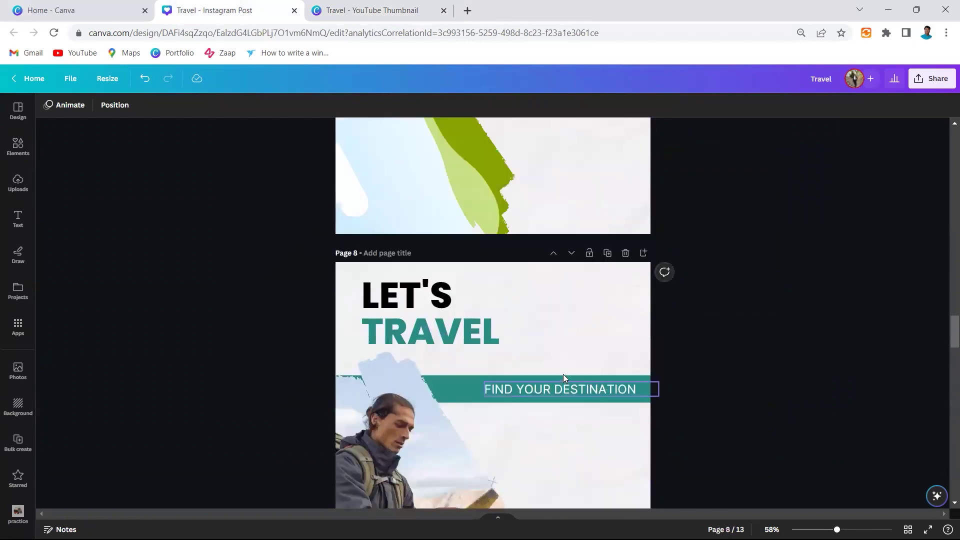
scroll(564, 378, up, 5)
scroll(563, 378, up, 3)
scroll(563, 373, up, 7)
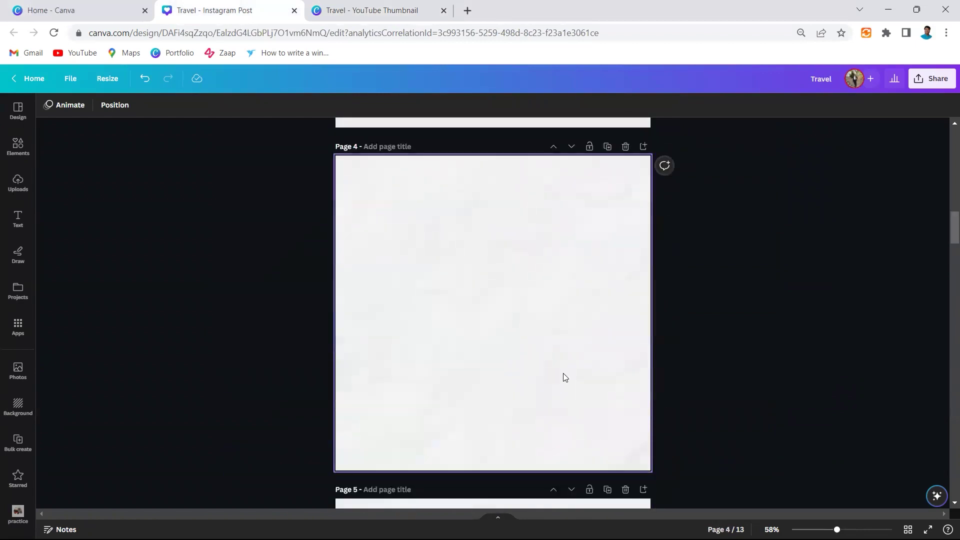
scroll(563, 373, up, 10)
scroll(564, 375, up, 8)
scroll(453, 370, down, 3)
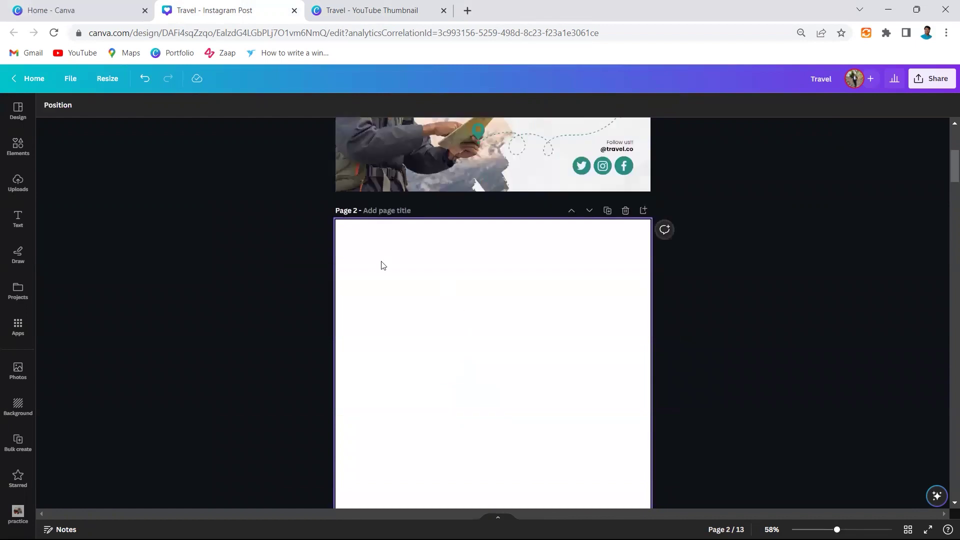
Open and close the File menu, then scroll back to the third page.
click(78, 83)
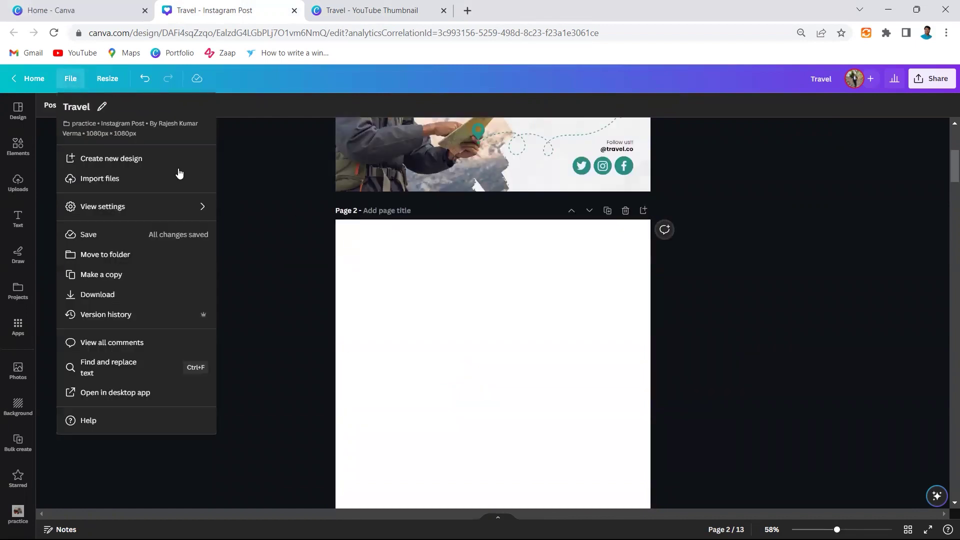
click(405, 313)
scroll(442, 302, down, 3)
ctrl+scroll(466, 284, down, 3)
ctrl+scroll(466, 285, up, 2)
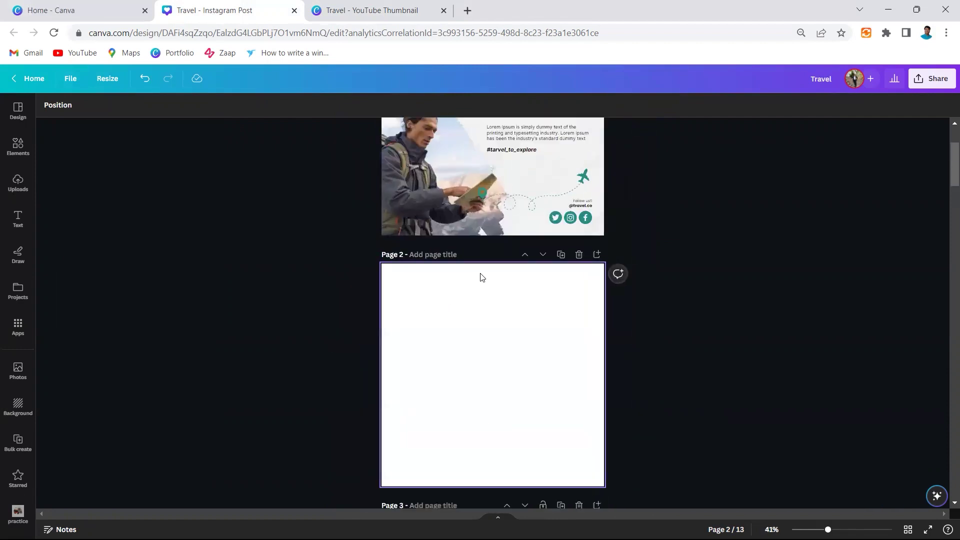
scroll(478, 373, down, 2)
scroll(474, 385, down, 2)
ctrl+scroll(483, 386, down, 2)
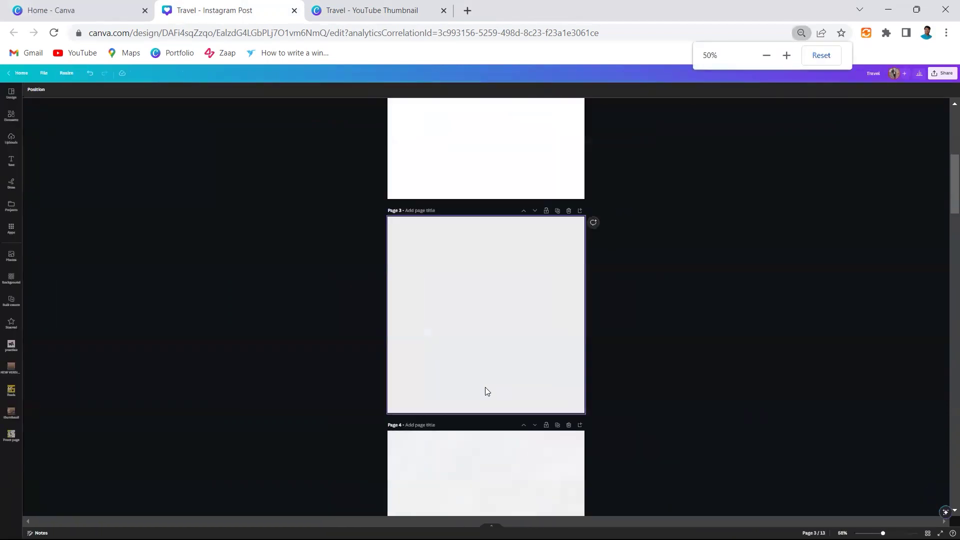
ctrl+scroll(518, 306, up, 3)
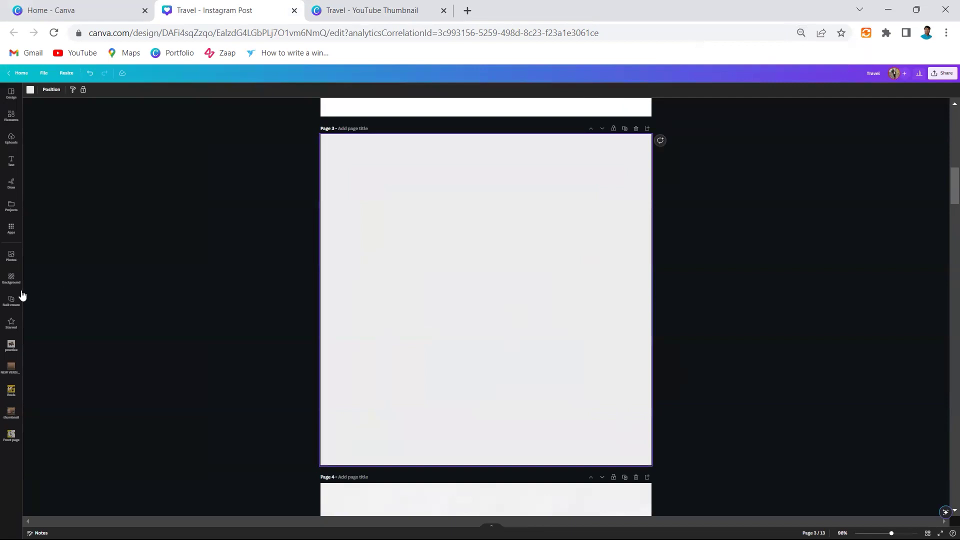
ctrl+scroll(4, 291, up, 2)
Confirm Page 3's background hex is #ECECEC against the assets tab, then close the picker.
click(45, 102)
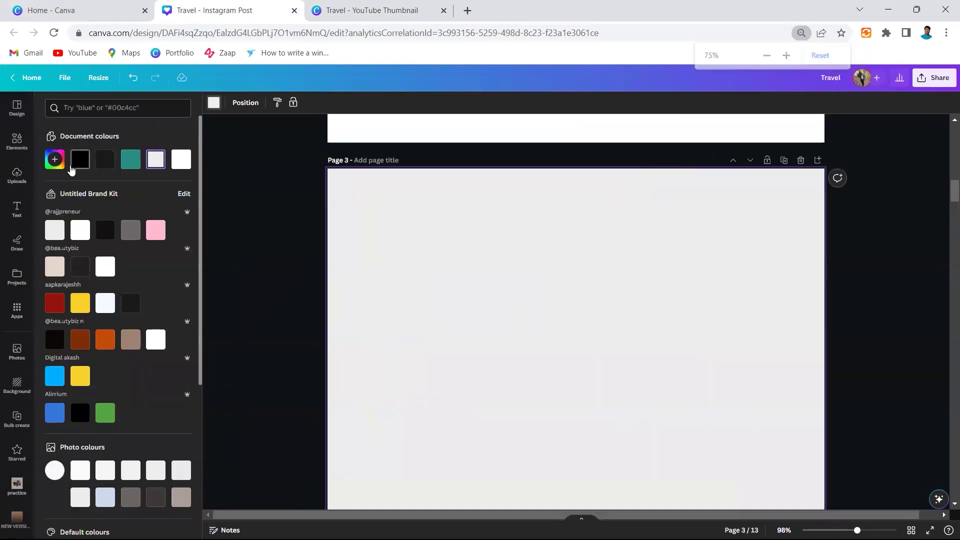
click(54, 159)
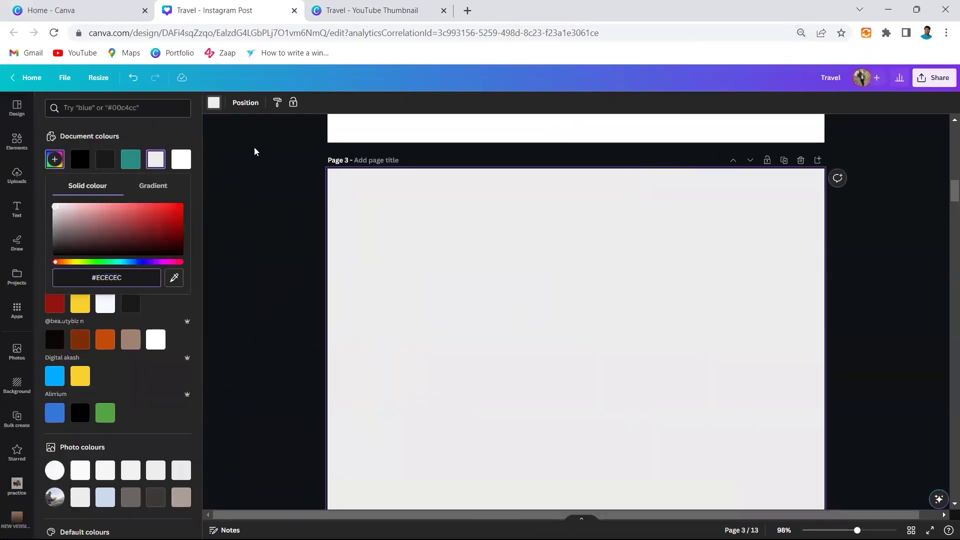
key(ctrl+Tab)
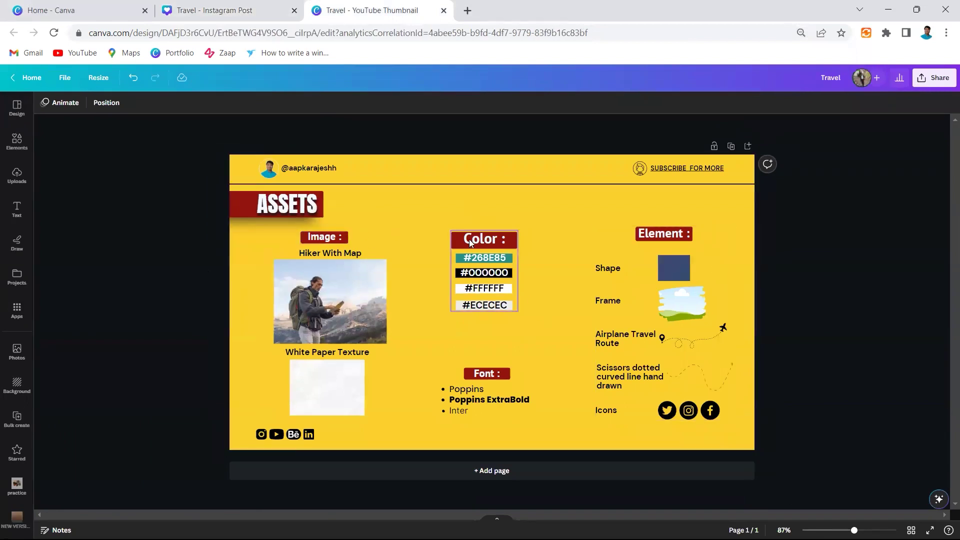
key(ctrl+shift+Tab)
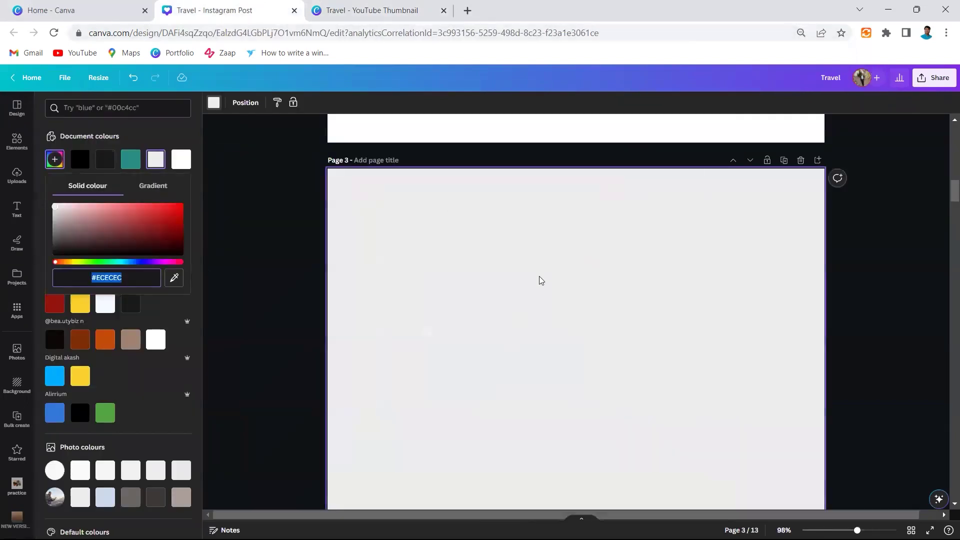
scroll(545, 283, down, 2)
ctrl+scroll(561, 292, down, 3)
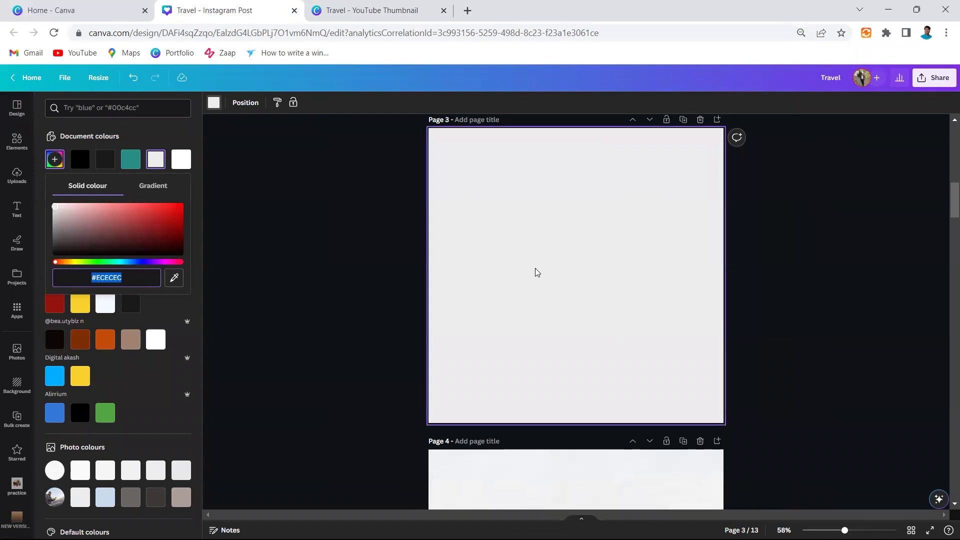
click(461, 253)
Scroll down and select Page 4's paper-texture background image.
scroll(482, 400, down, 3)
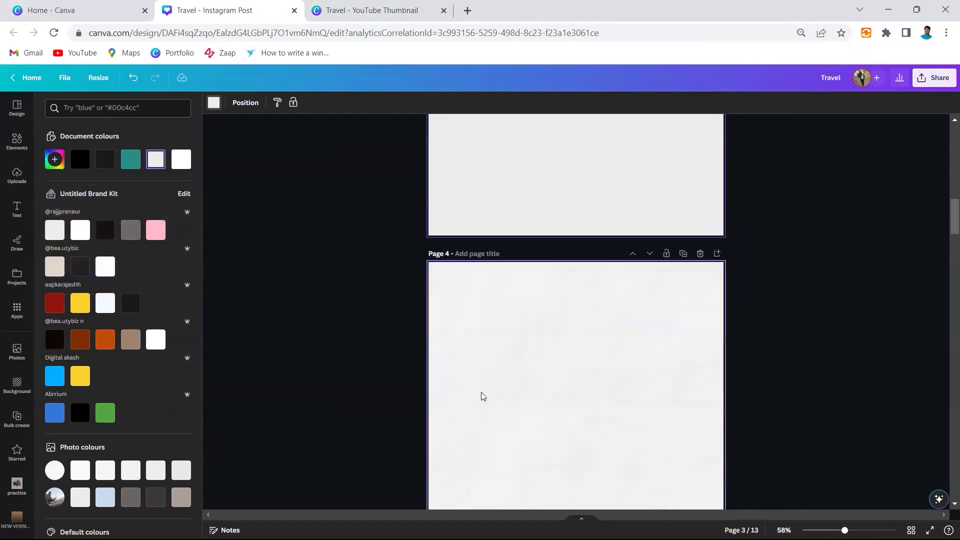
click(484, 380)
scroll(495, 353, down, 2)
Copy the White Paper Texture from the ASSETS design and paste it onto Page 3.
click(284, 341)
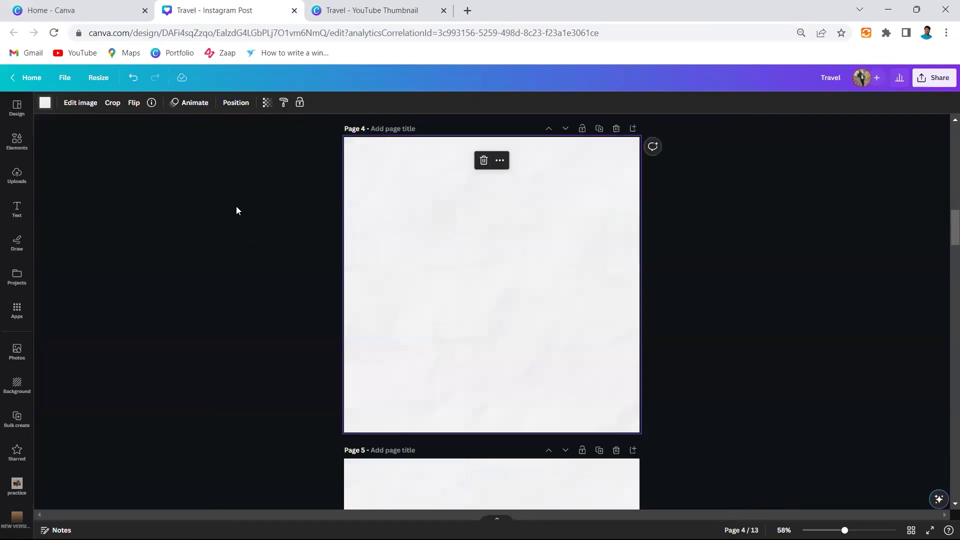
click(371, 10)
click(312, 388)
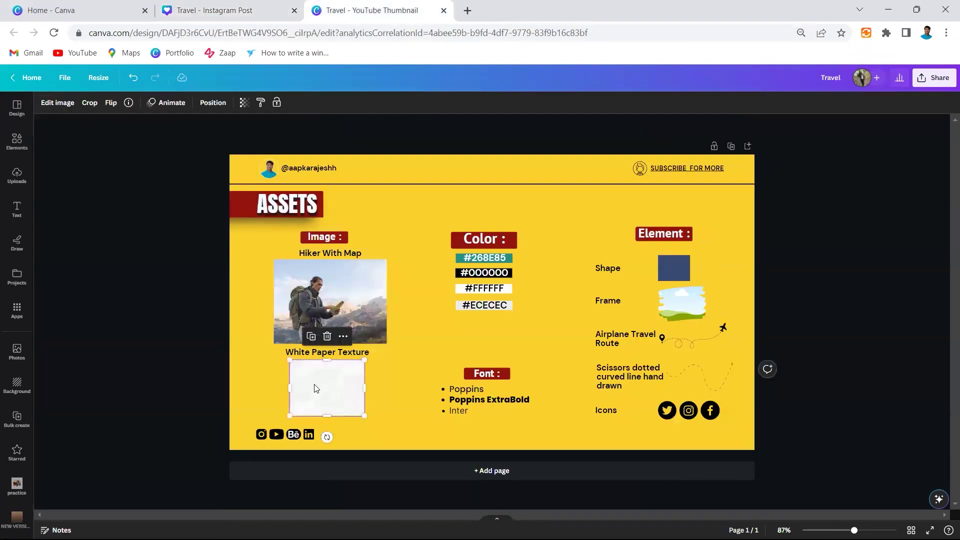
click(230, 10)
scroll(470, 242, down, 4)
scroll(470, 242, down, 1)
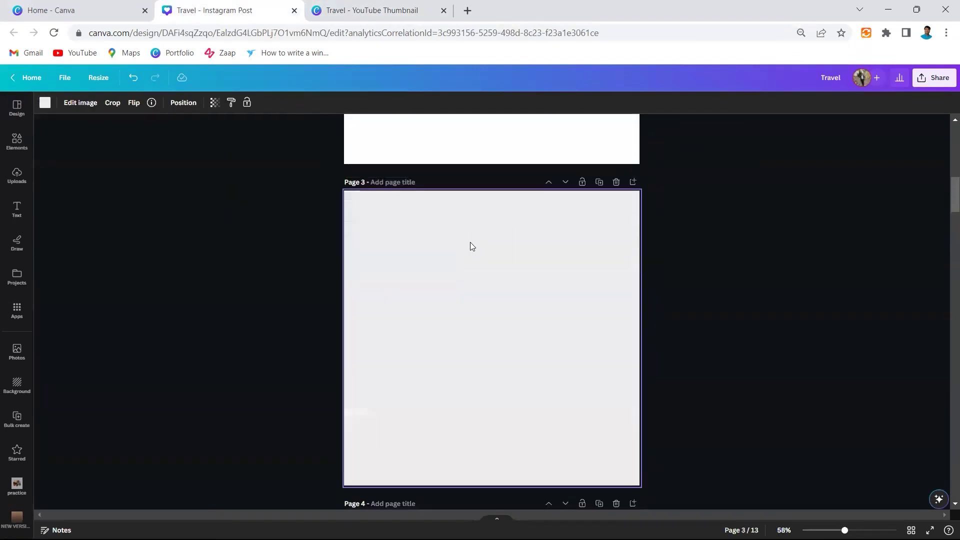
click(470, 245)
key(ctrl+v)
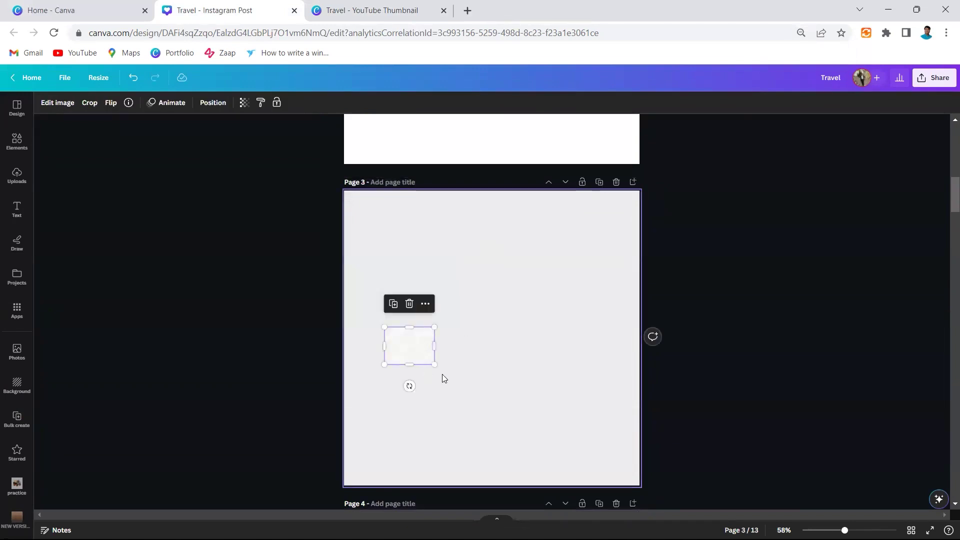
Stretch the paper texture over Page 3 and set it as the page background.
drag(435, 363, 675, 457)
drag(537, 408, 445, 257)
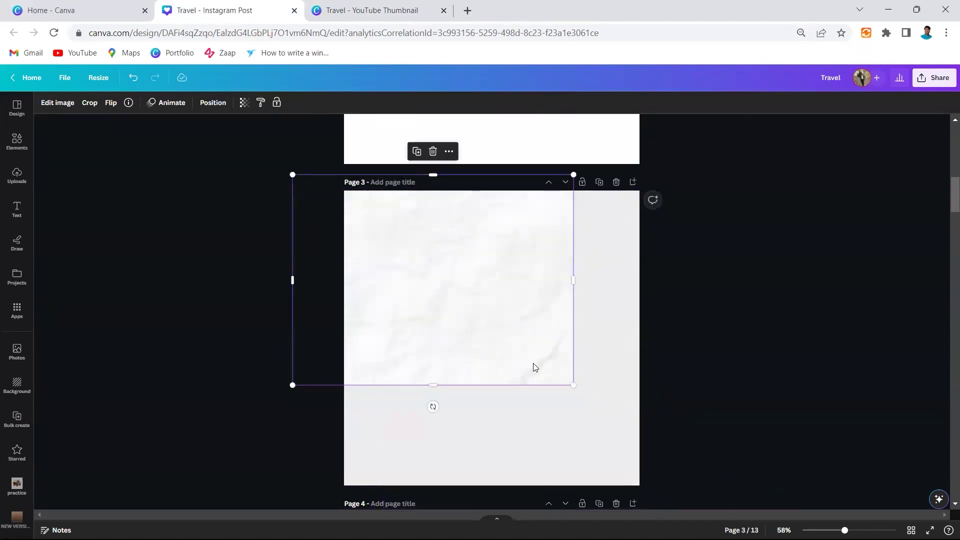
drag(573, 383, 731, 504)
click(111, 289)
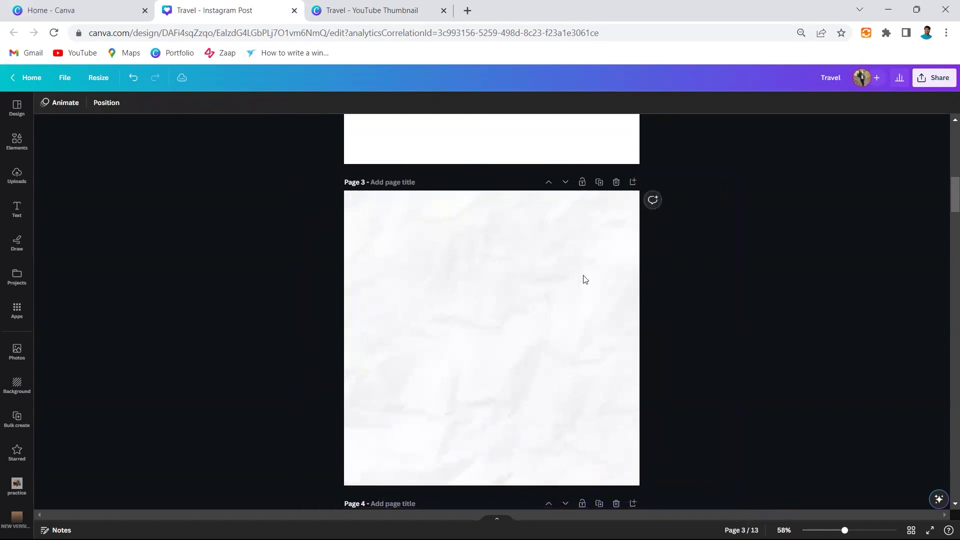
click(502, 278)
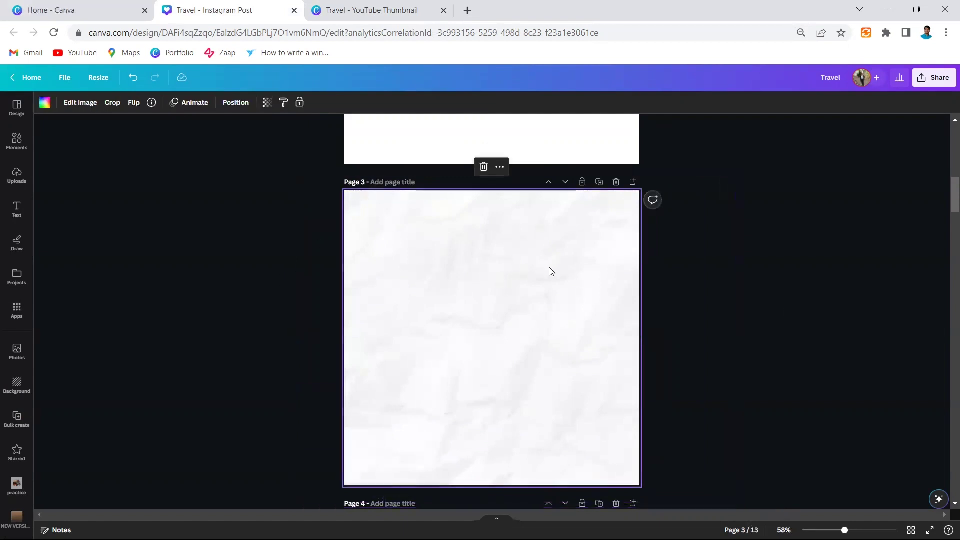
key(ctrl+z)
key(ctrl+z)
click(502, 274)
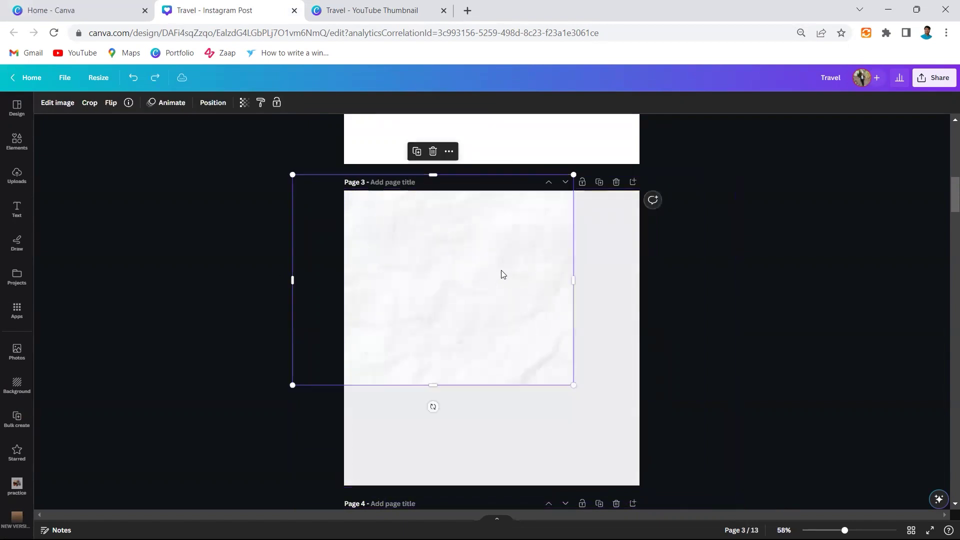
right_click(502, 273)
click(555, 494)
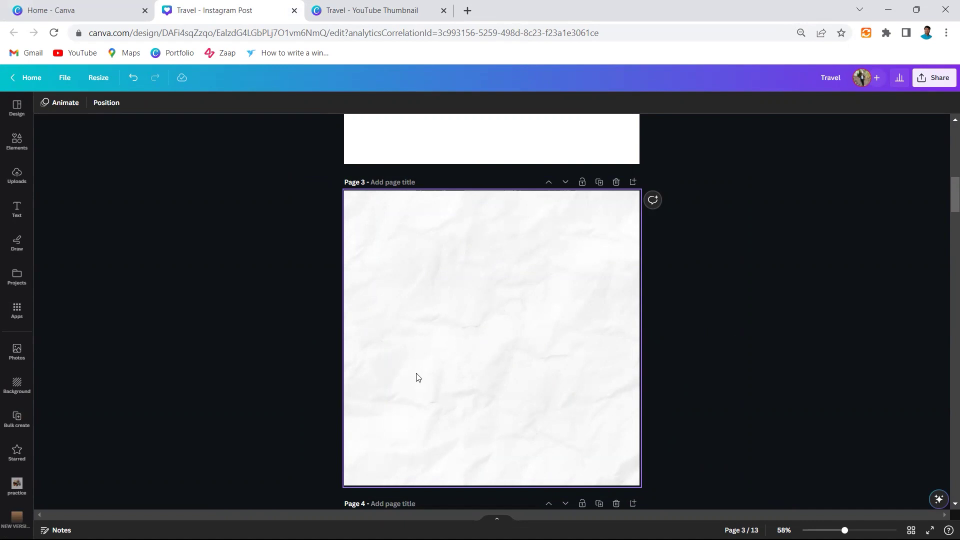
Fade Page 3's paper background to 48 transparency, then check Page 4's background transparency.
click(439, 354)
click(267, 103)
drag(267, 140, 223, 142)
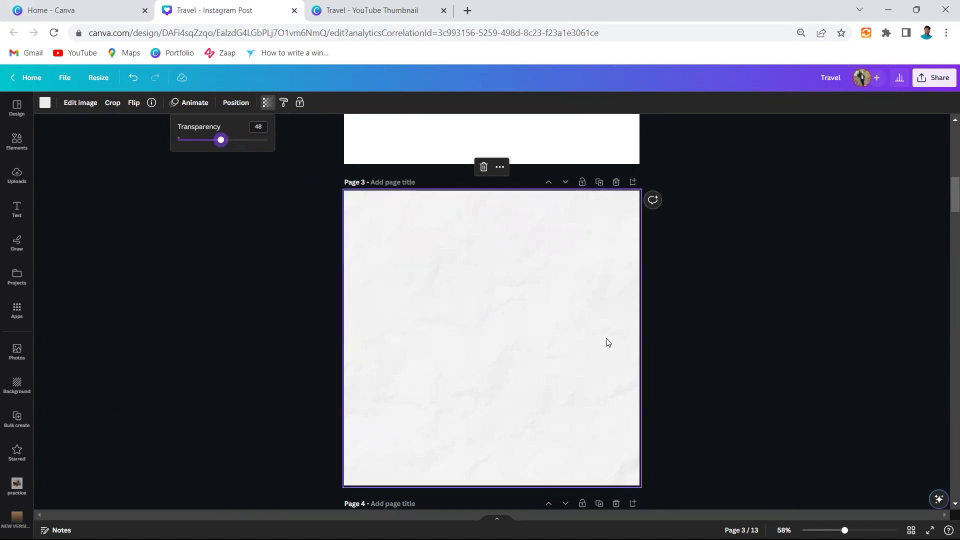
scroll(608, 342, up, 3)
scroll(595, 344, down, 5)
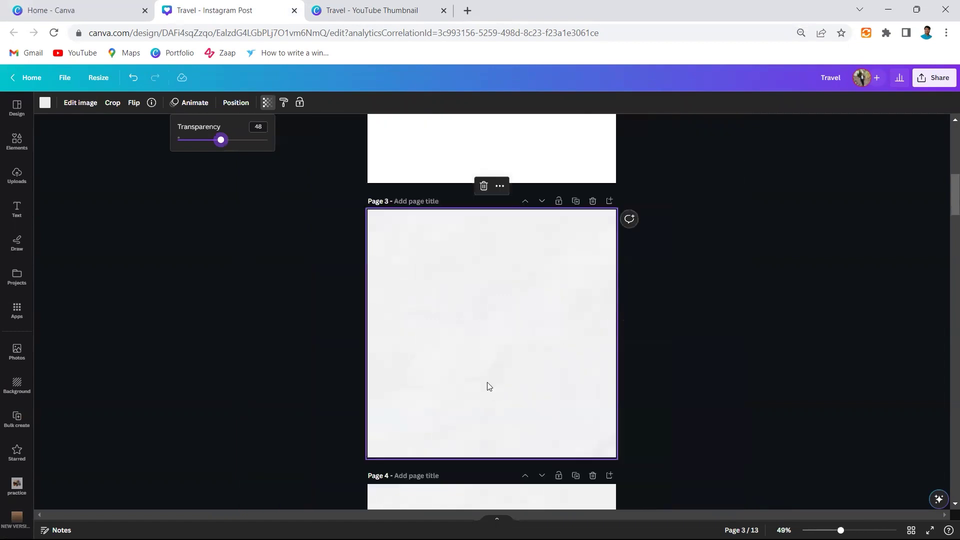
scroll(439, 339, down, 6)
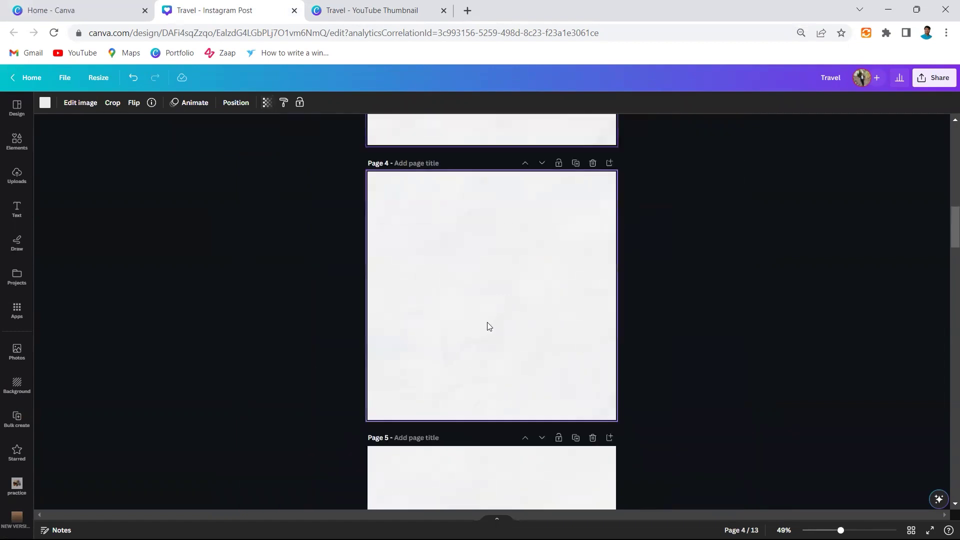
scroll(487, 322, down, 3)
click(267, 103)
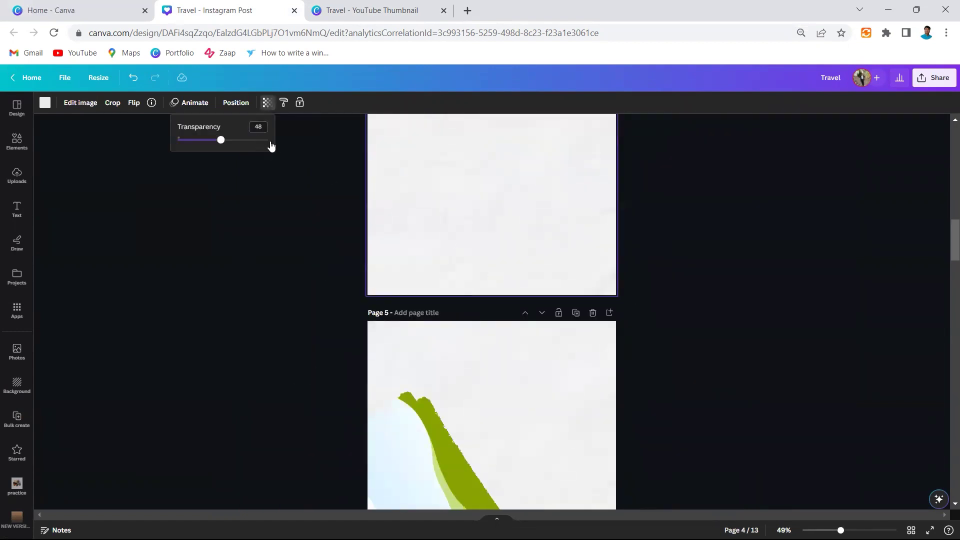
click(403, 262)
Select Page 4 and bring up the Elements library.
scroll(414, 285, down, 3)
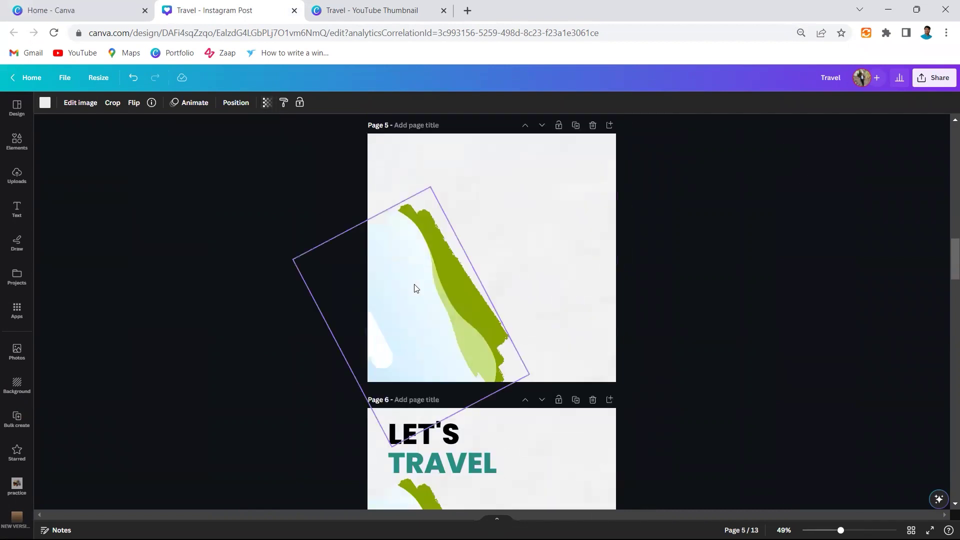
click(444, 268)
scroll(414, 260, up, 5)
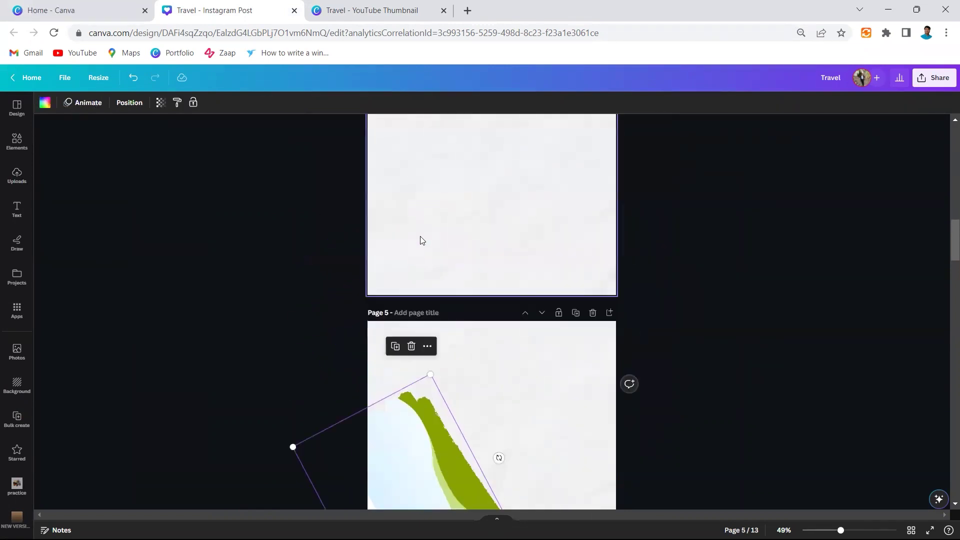
click(415, 240)
click(26, 145)
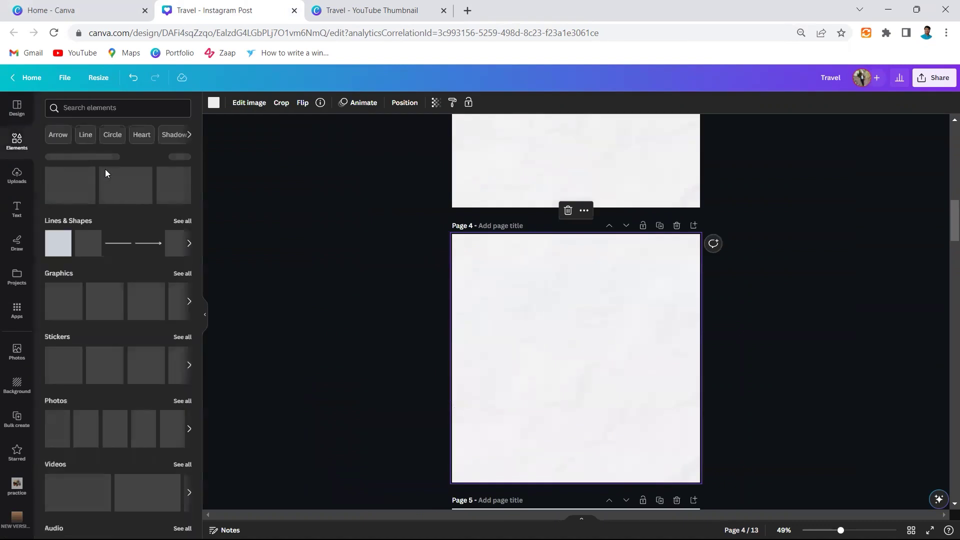
Add the recently used sky-and-grass graphic to Page 4, enlarged to about 864 × 634 px.
click(64, 185)
click(208, 320)
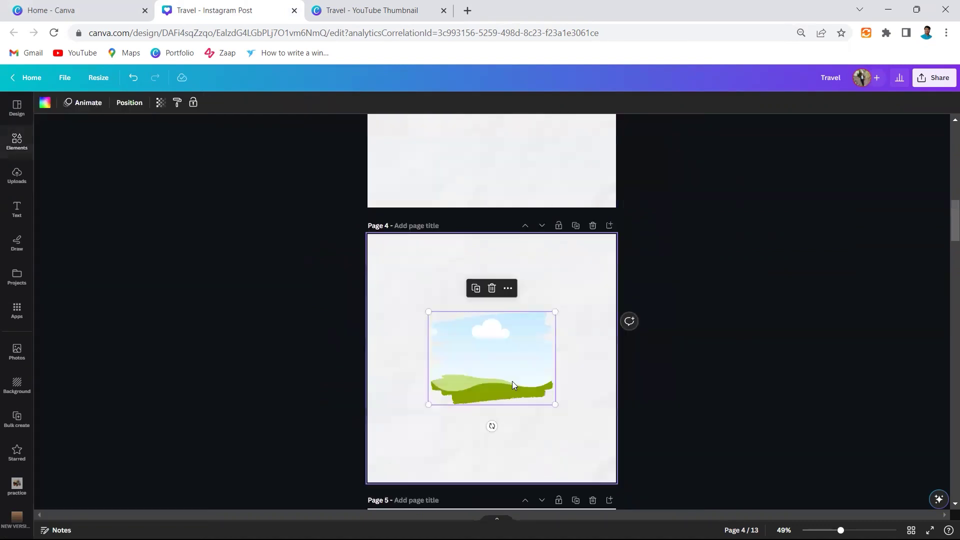
scroll(555, 403, up, 3)
drag(594, 405, 720, 495)
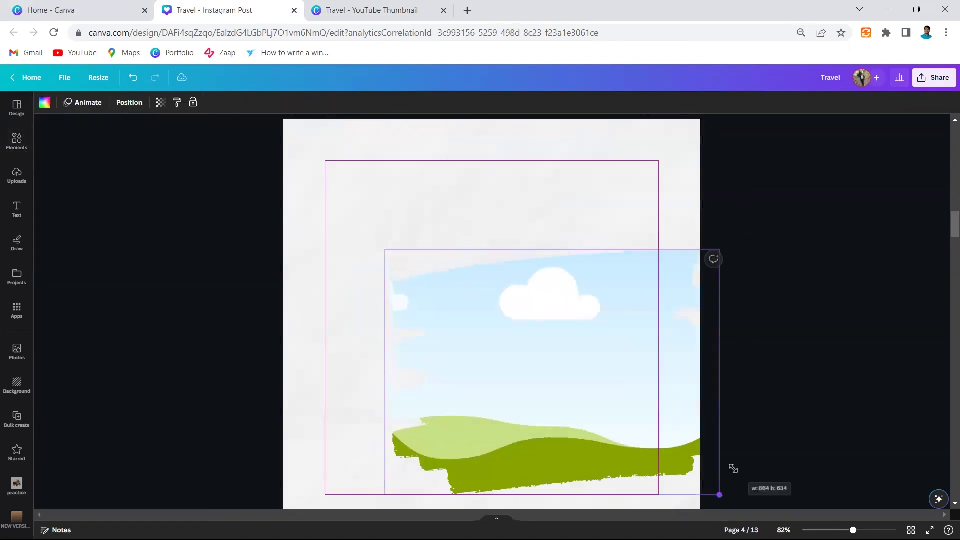
drag(628, 424, 555, 392)
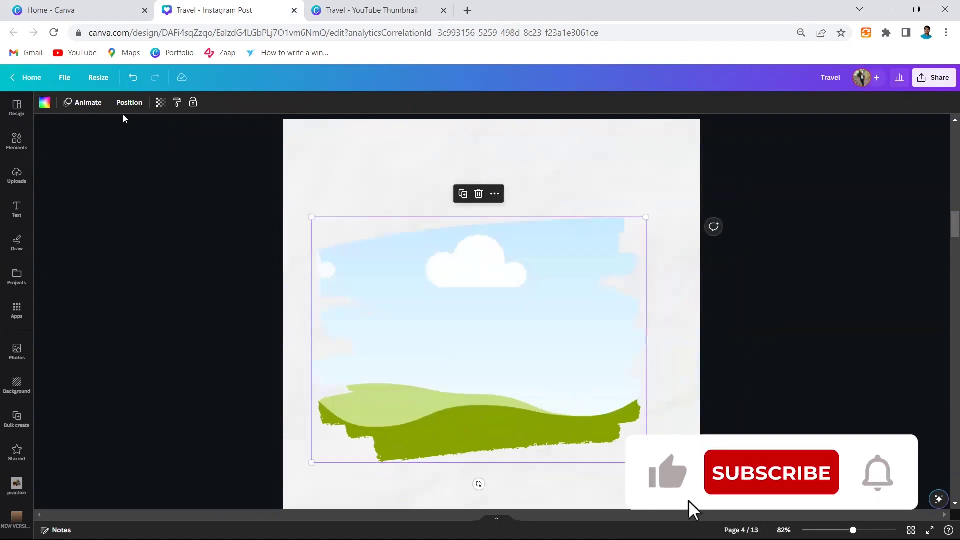
click(130, 103)
click(168, 315)
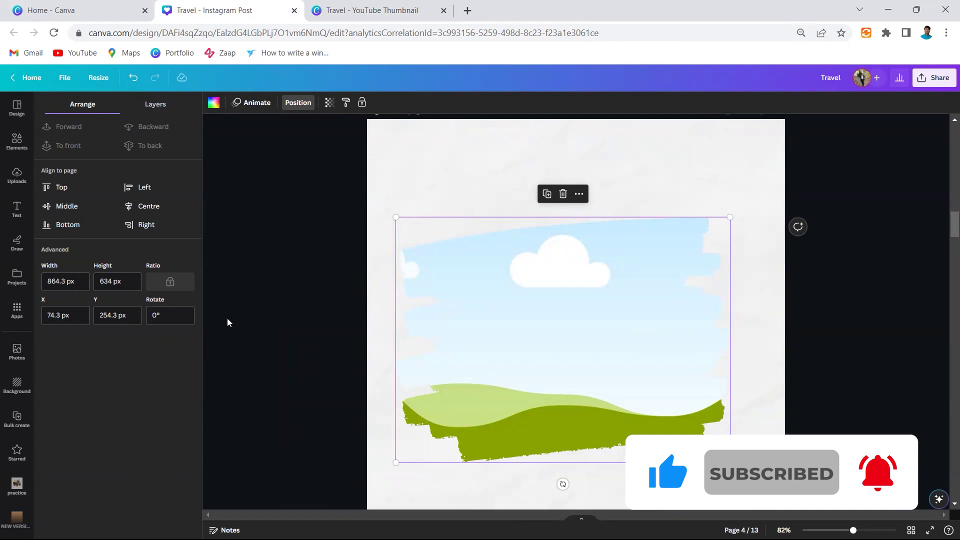
key(Escape)
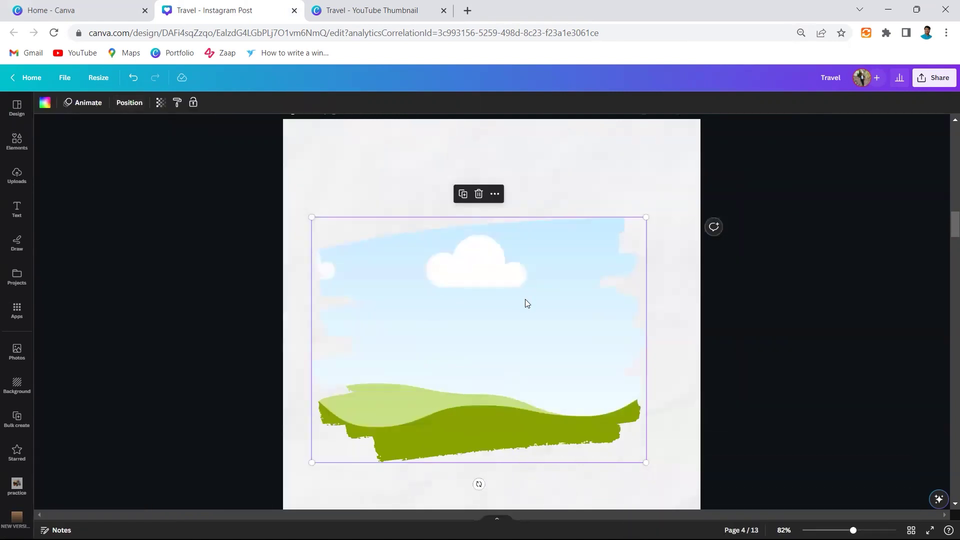
scroll(525, 303, down, 2)
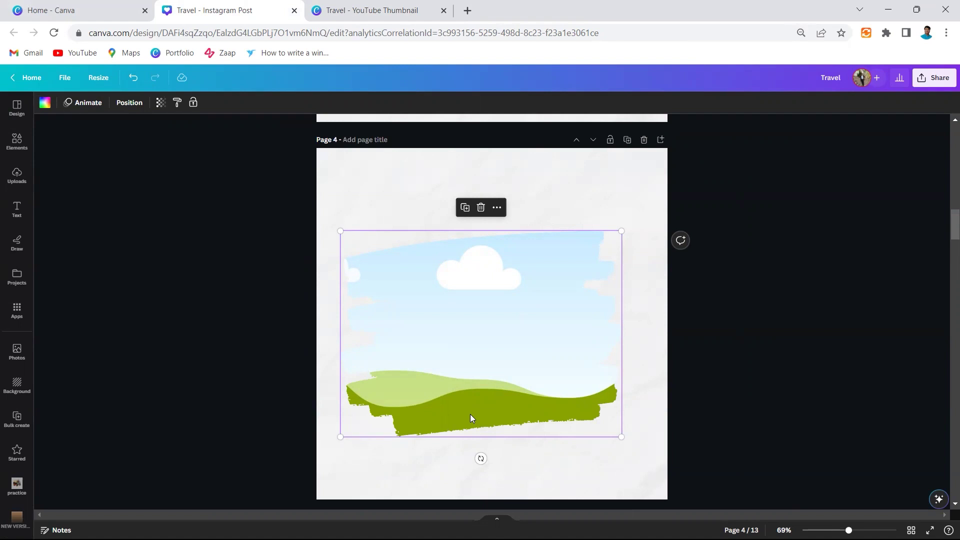
Rotate the landscape graphic to about -121° and move it down-left on Page 4.
ctrl+scroll(470, 417, up, 2)
ctrl+scroll(479, 418, down, 1)
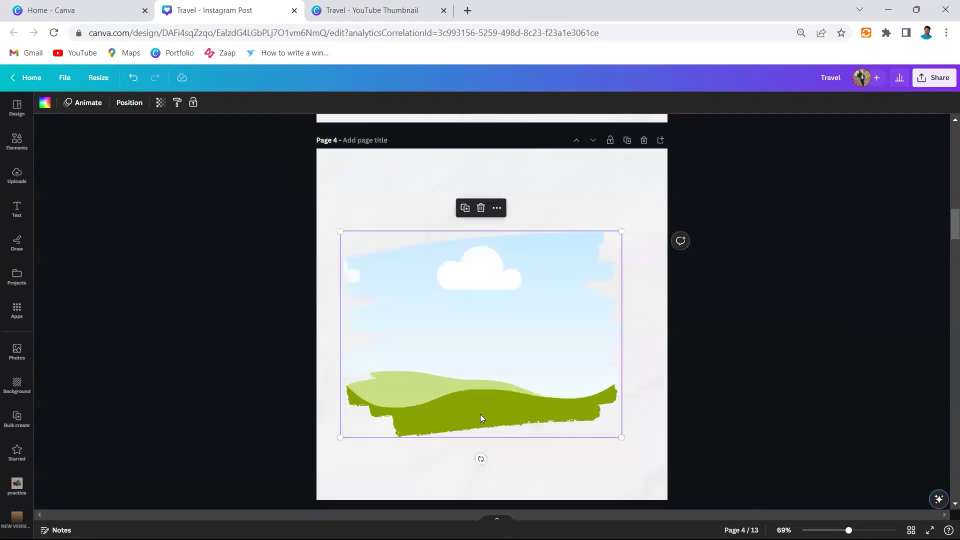
ctrl+scroll(480, 414, down, 2)
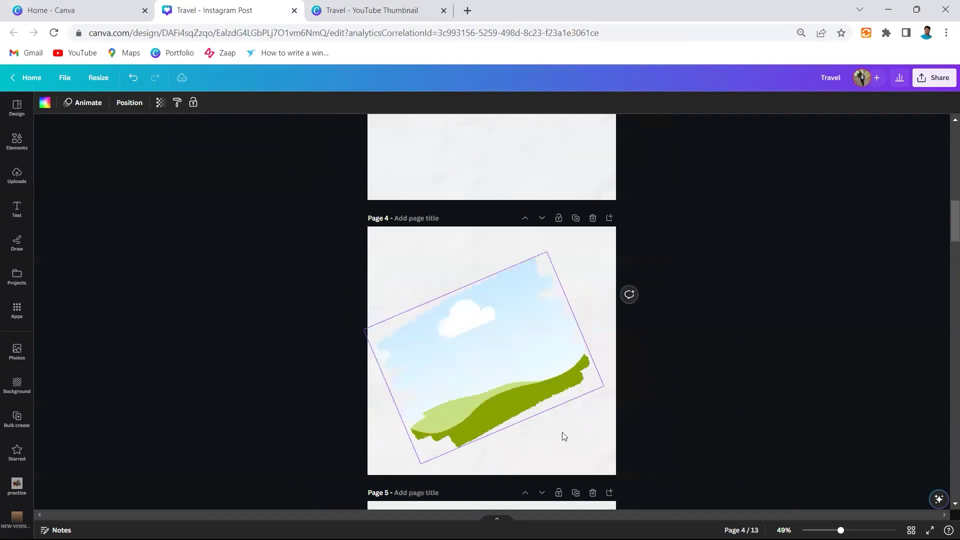
drag(484, 452, 585, 329)
drag(525, 343, 526, 341)
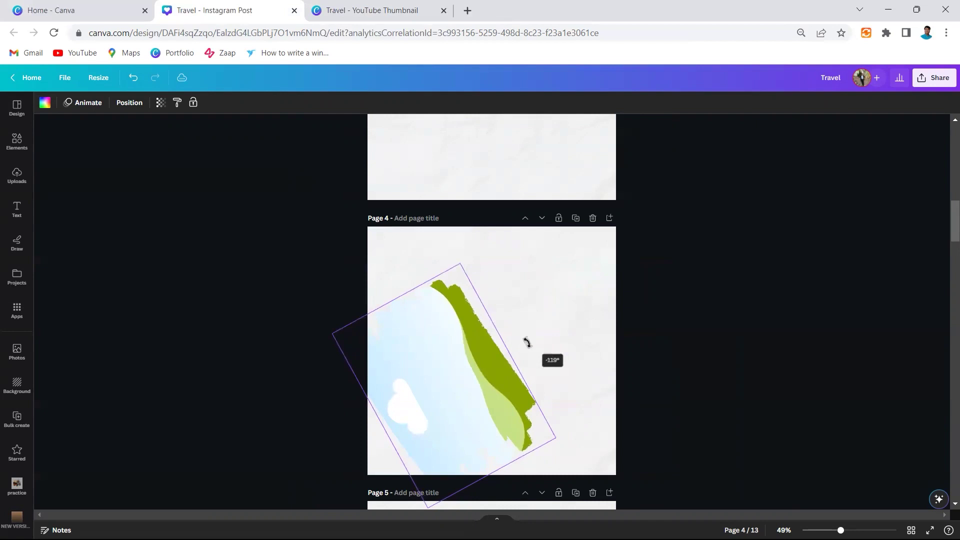
drag(473, 392, 445, 419)
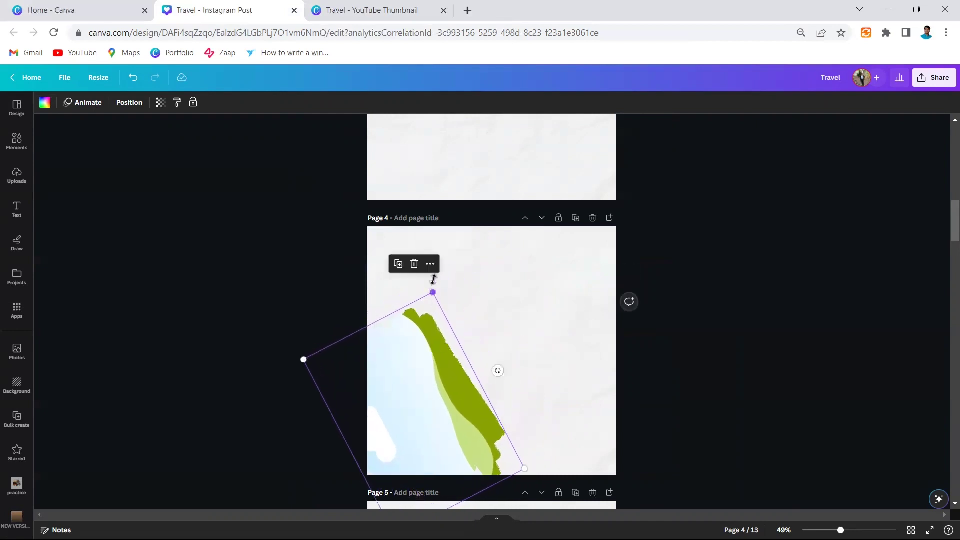
click(515, 307)
Re-rotate the landscape graphic to about -40° so the sky shows.
scroll(501, 350, down, 5)
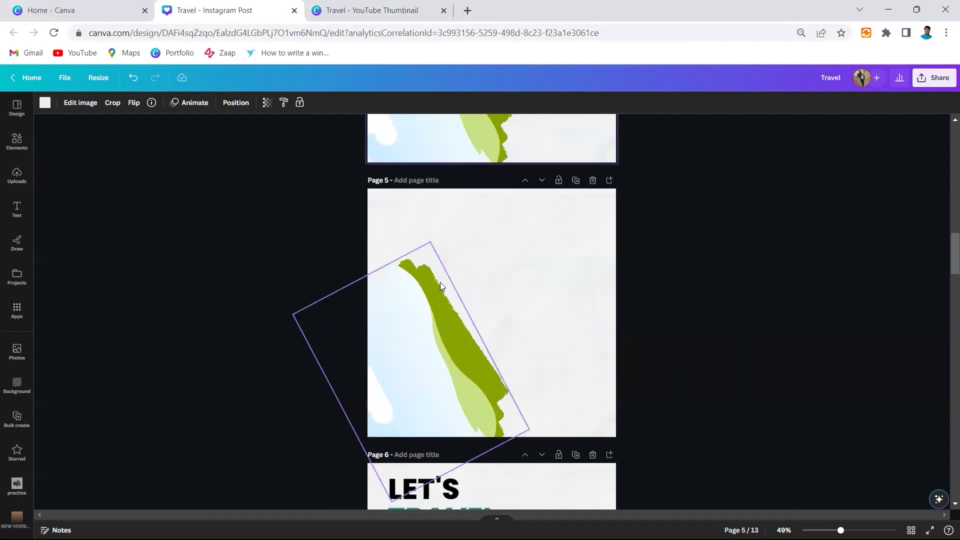
scroll(440, 282, up, 3)
scroll(451, 316, down, 3)
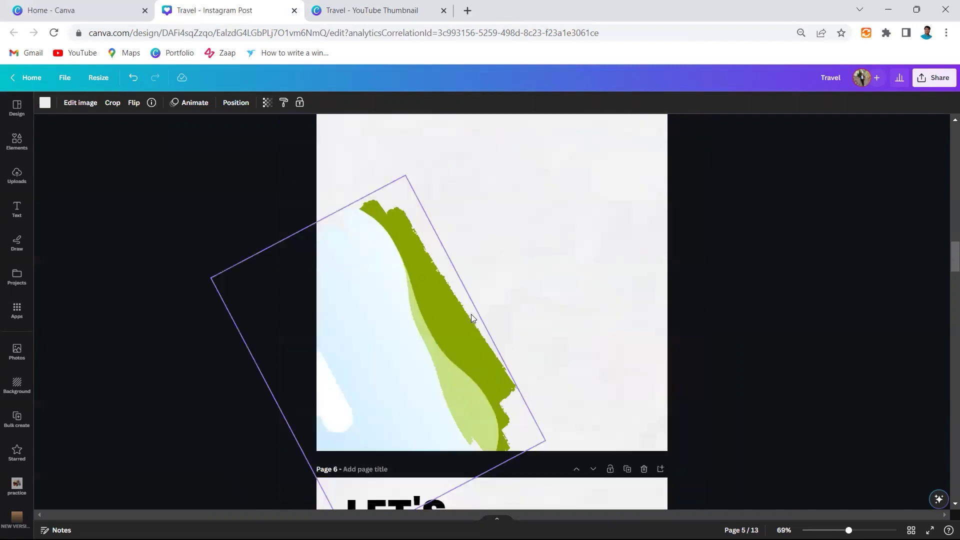
click(476, 284)
drag(503, 272, 585, 276)
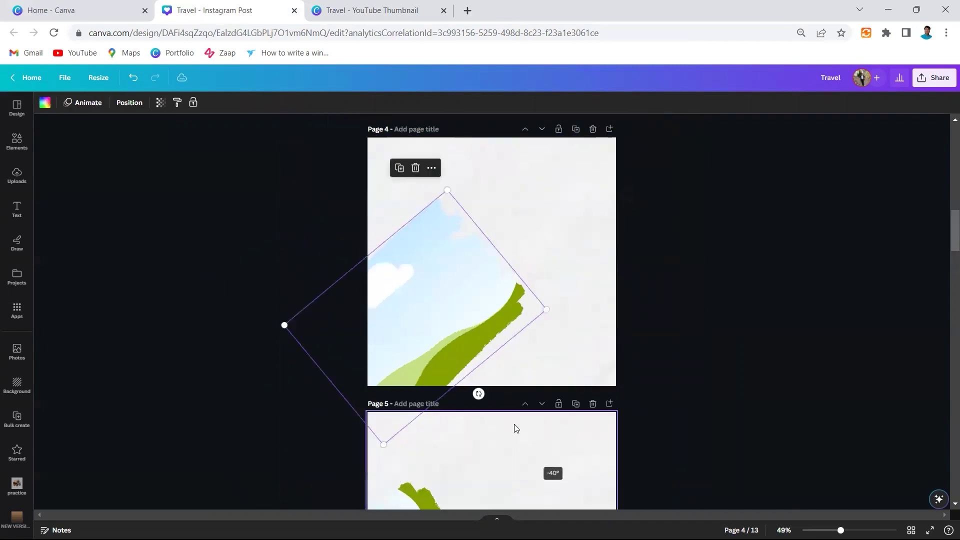
scroll(517, 269, up, 2)
scroll(517, 269, up, 3)
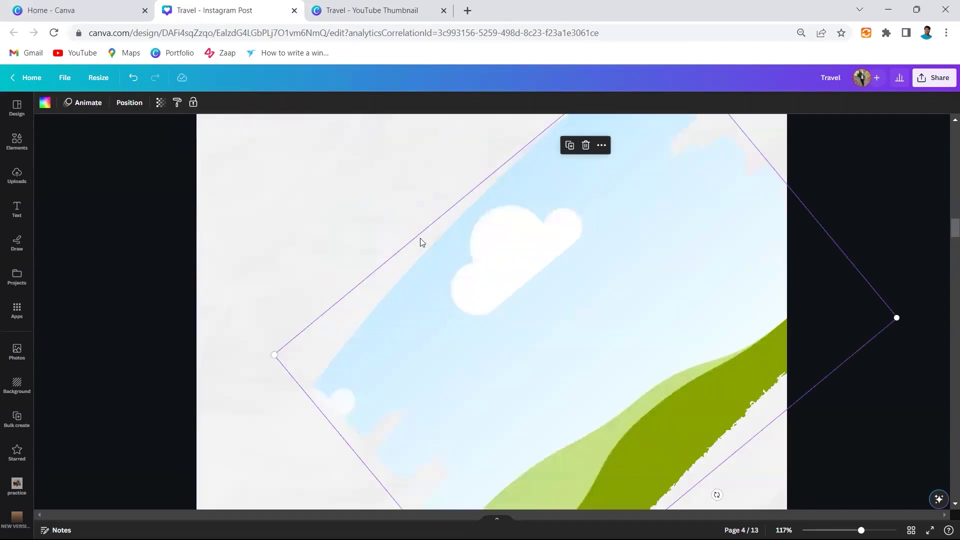
scroll(420, 238, down, 4)
Check the Page 5 green brush stroke's rotation of -117.8° in Position, then deselect it.
click(501, 441)
scroll(467, 320, down, 5)
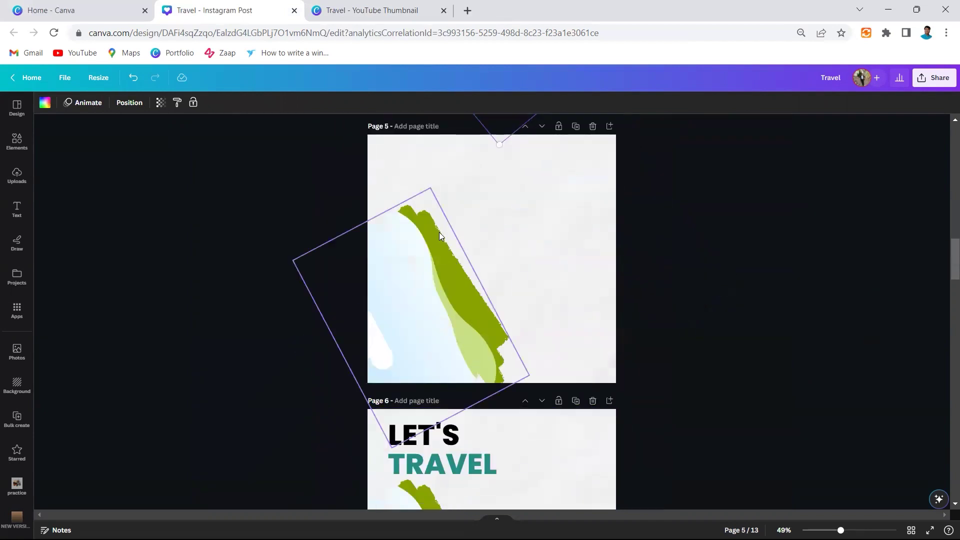
scroll(492, 296, up, 2)
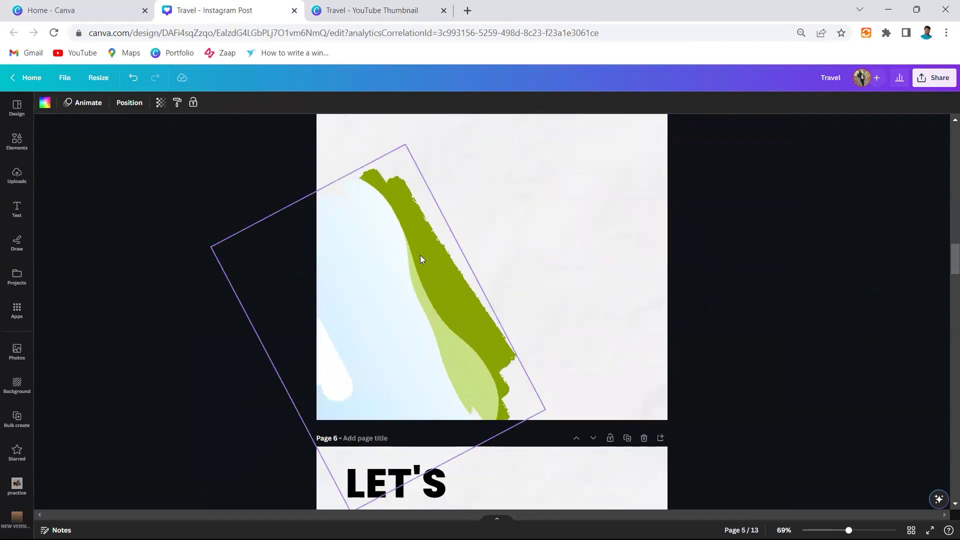
click(449, 318)
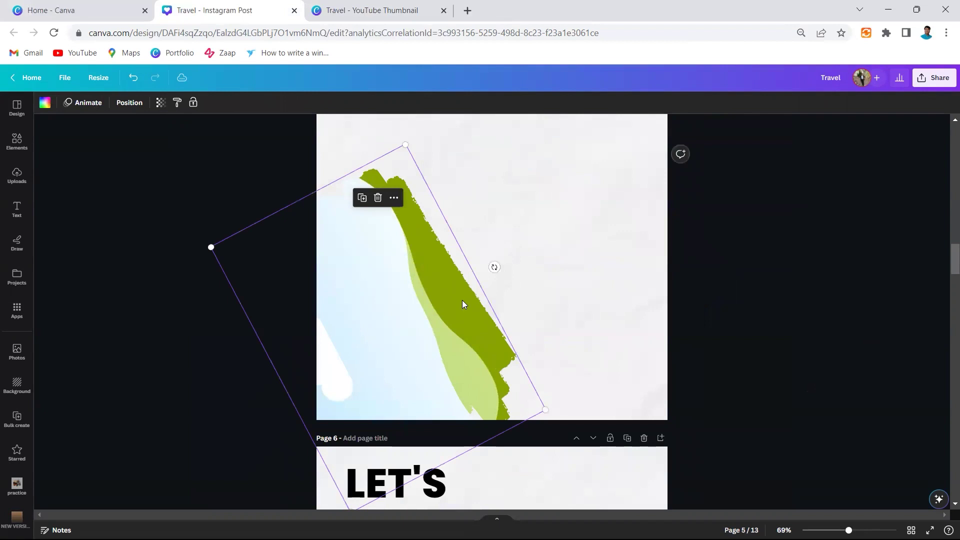
click(131, 104)
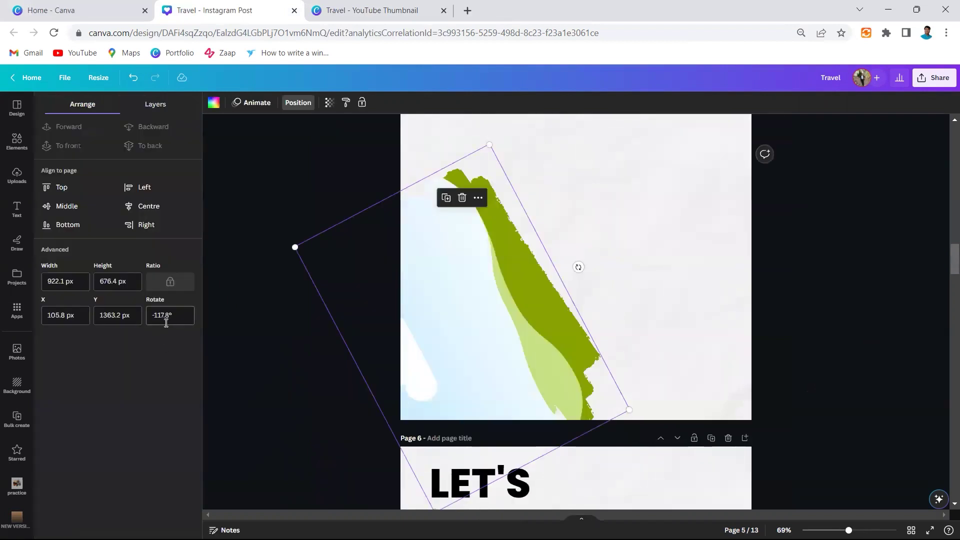
click(543, 216)
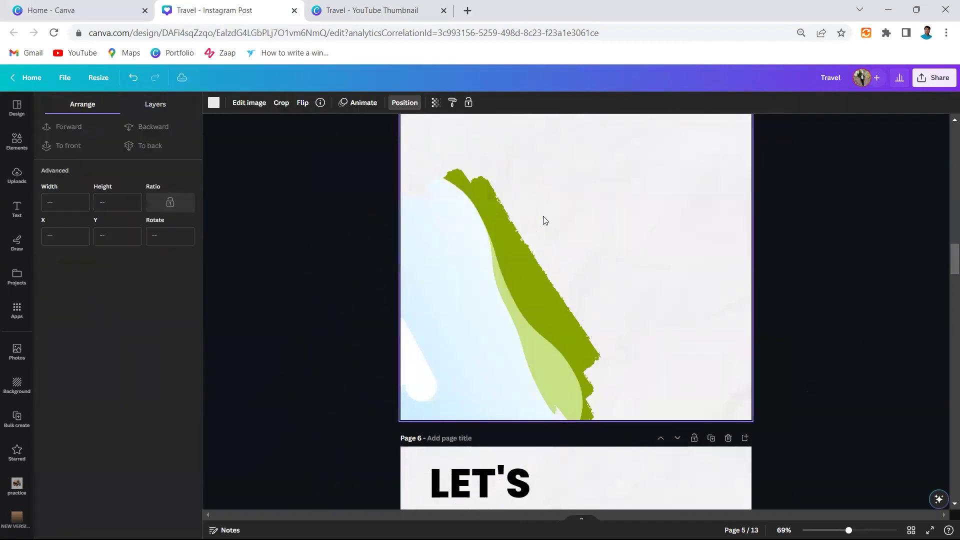
scroll(547, 222, down, 2)
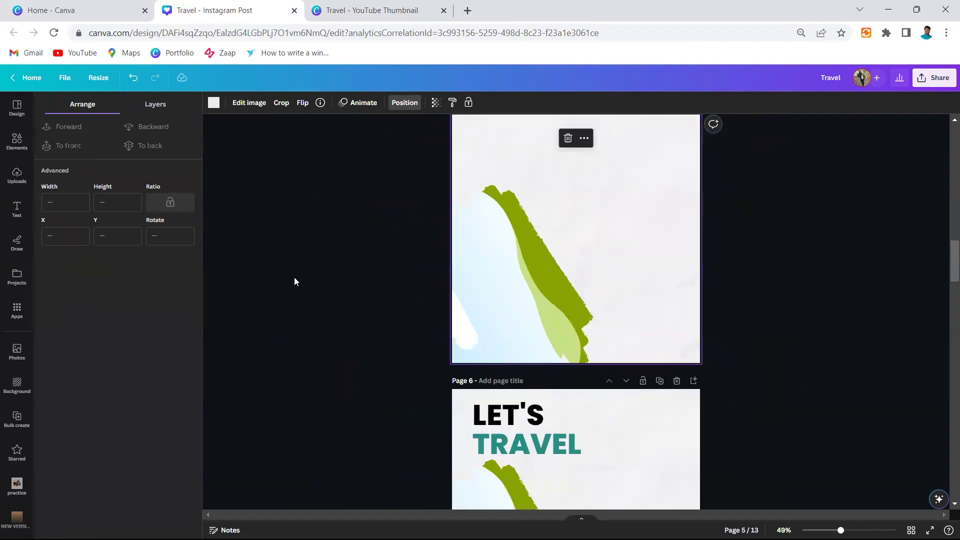
click(273, 282)
scroll(493, 303, down, 3)
Select the LET'S heading and toggle its upper-case setting.
scroll(462, 326, up, 2)
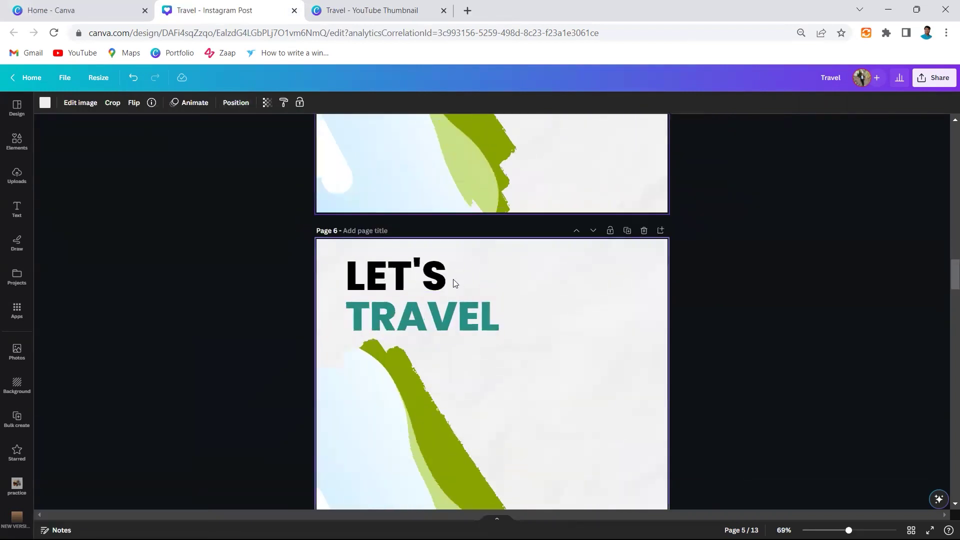
click(435, 278)
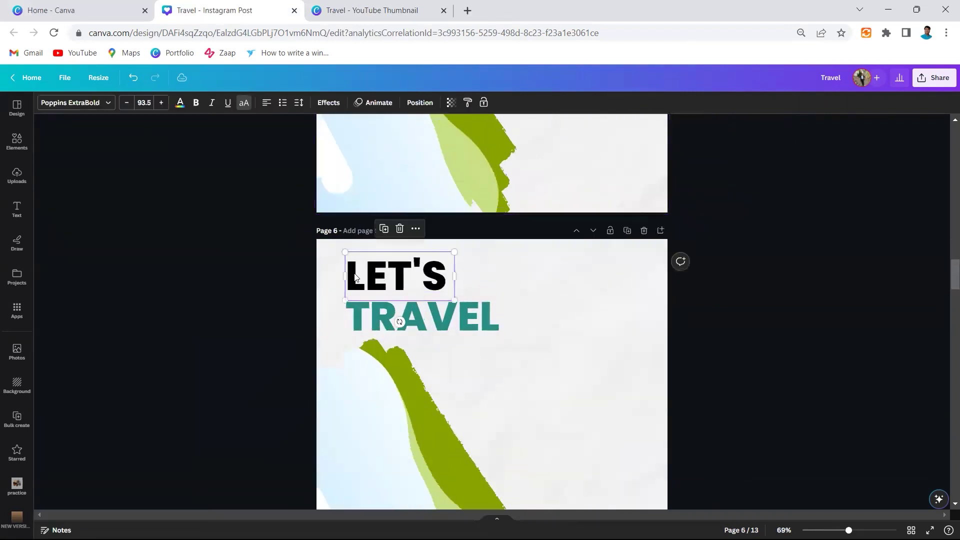
click(91, 103)
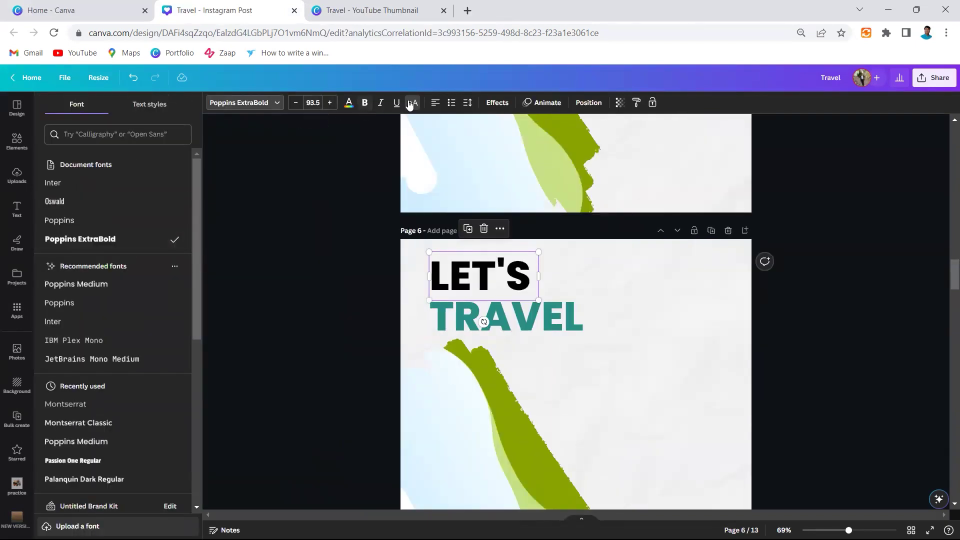
click(410, 103)
Duplicate and delete a LET'S copy, and undo the accidental TRAVEL deletion.
click(511, 323)
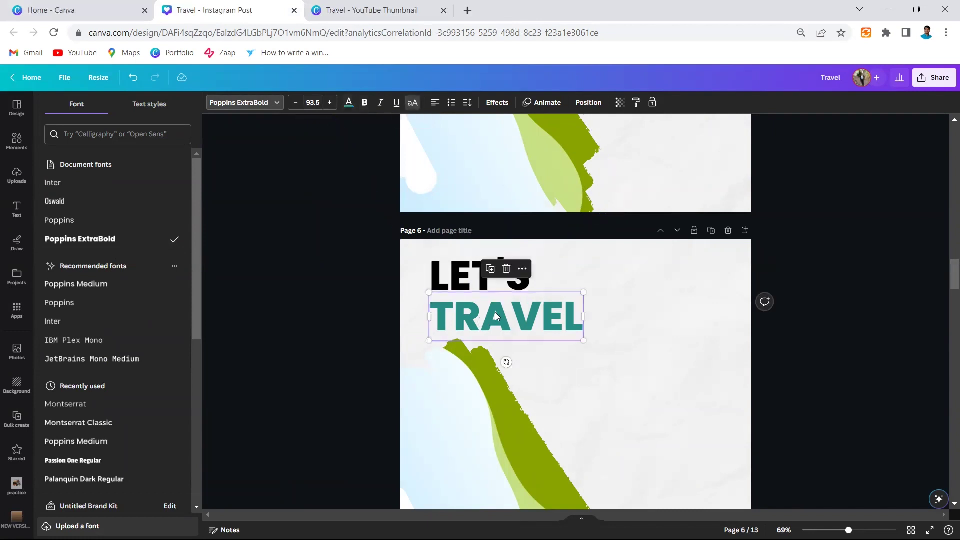
click(454, 283)
click(468, 229)
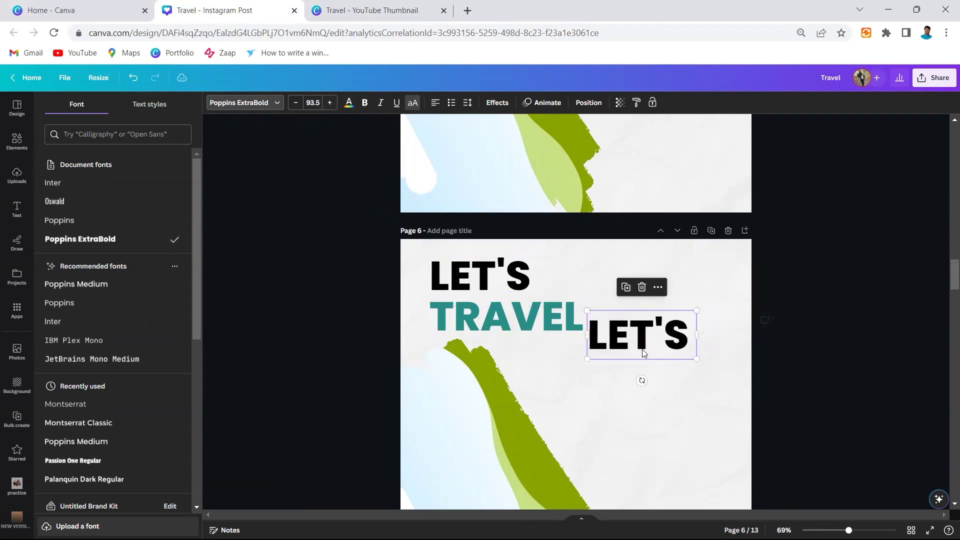
click(636, 285)
click(438, 322)
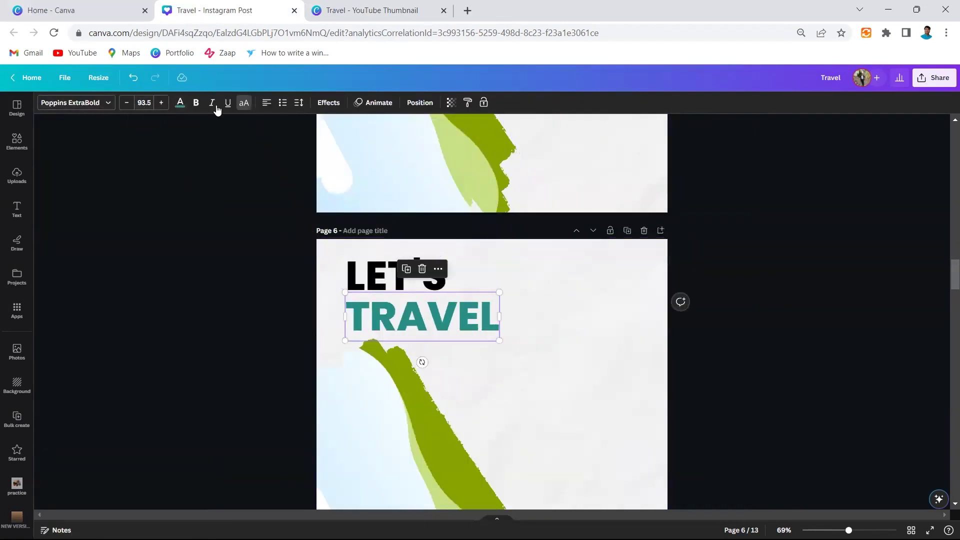
click(423, 270)
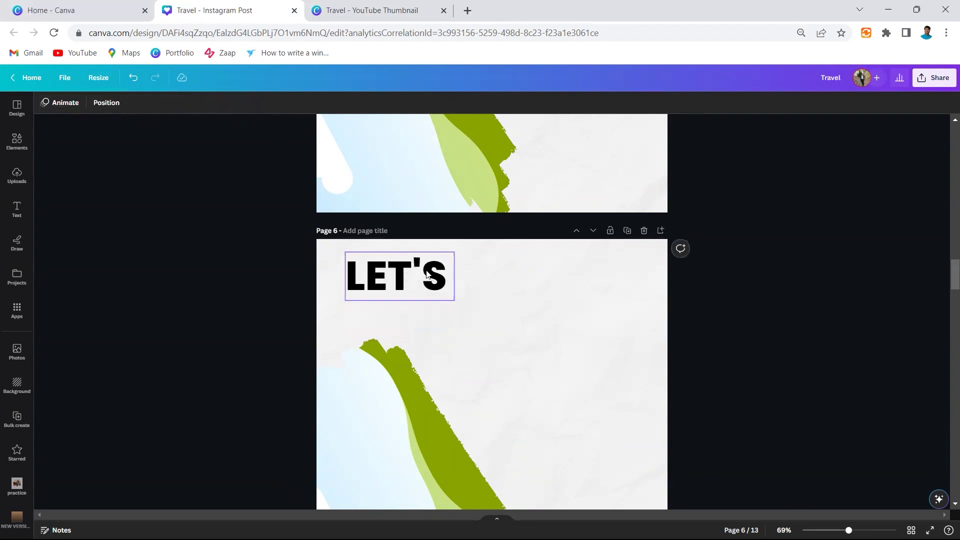
key(ctrl+z)
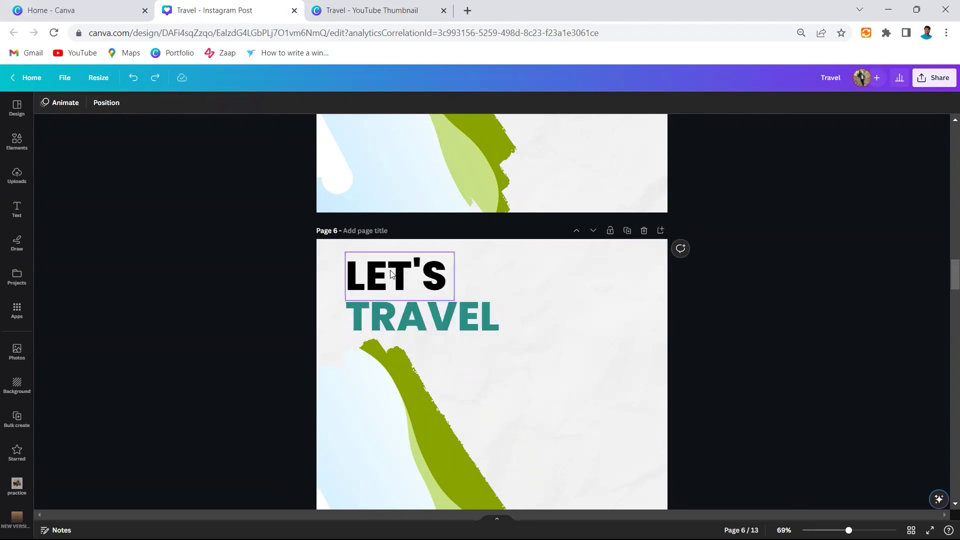
click(405, 315)
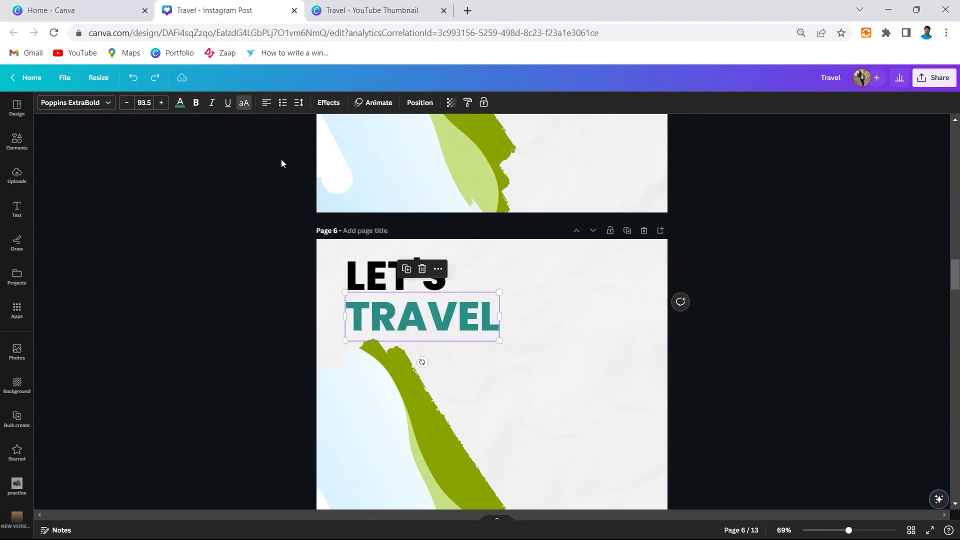
click(73, 79)
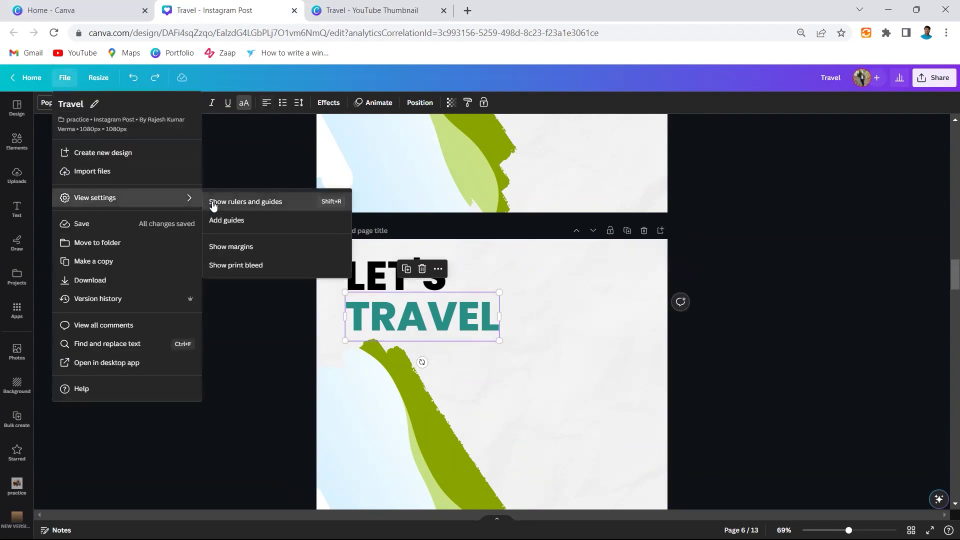
Show rulers and guides, try moving a Page 6 guide, undo it, then scroll to Page 7.
click(250, 200)
click(545, 300)
scroll(539, 290, down, 2)
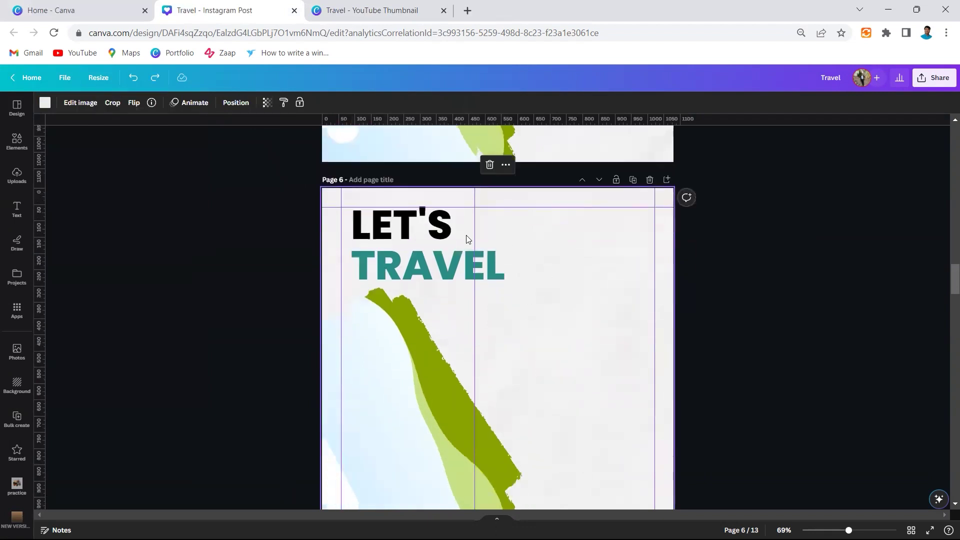
drag(475, 327, 234, 310)
drag(341, 239, 359, 226)
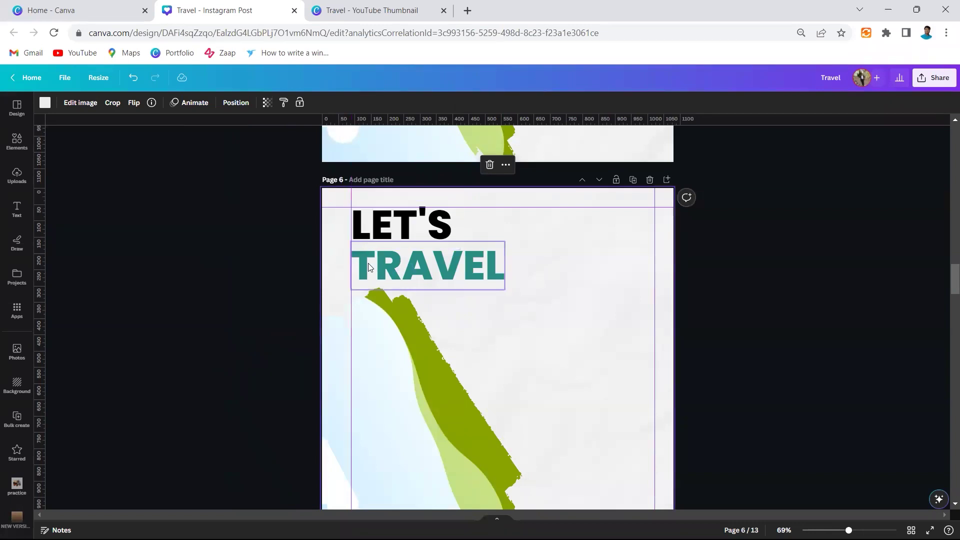
key(ctrl+z)
scroll(524, 286, down, 1)
scroll(493, 360, down, 1)
scroll(494, 350, down, 3)
scroll(494, 344, down, 2)
scroll(483, 299, up, 1)
ctrl+scroll(531, 319, up, 1)
Try repositioning the teal bar on Page 7, then undo the change.
ctrl+scroll(499, 433, up, 1)
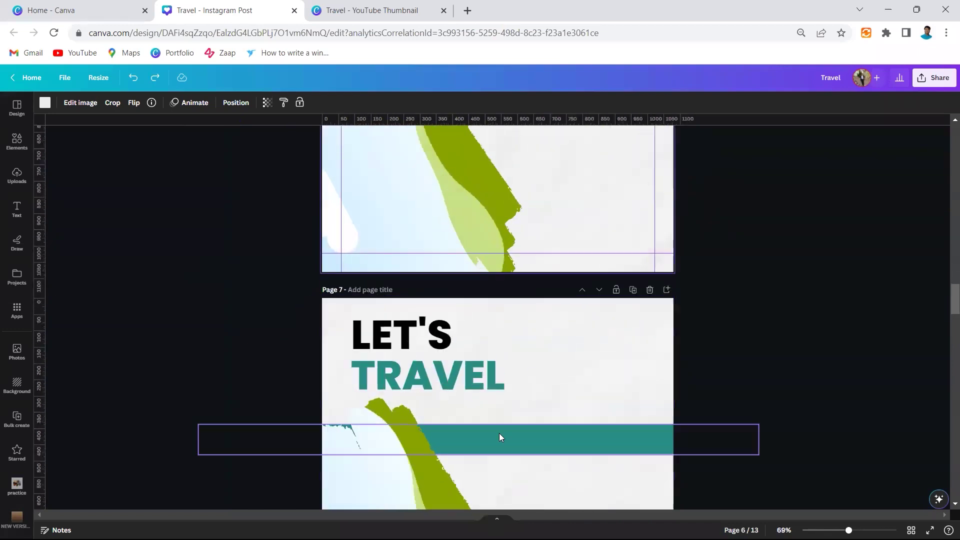
click(499, 437)
scroll(495, 400, down, 2)
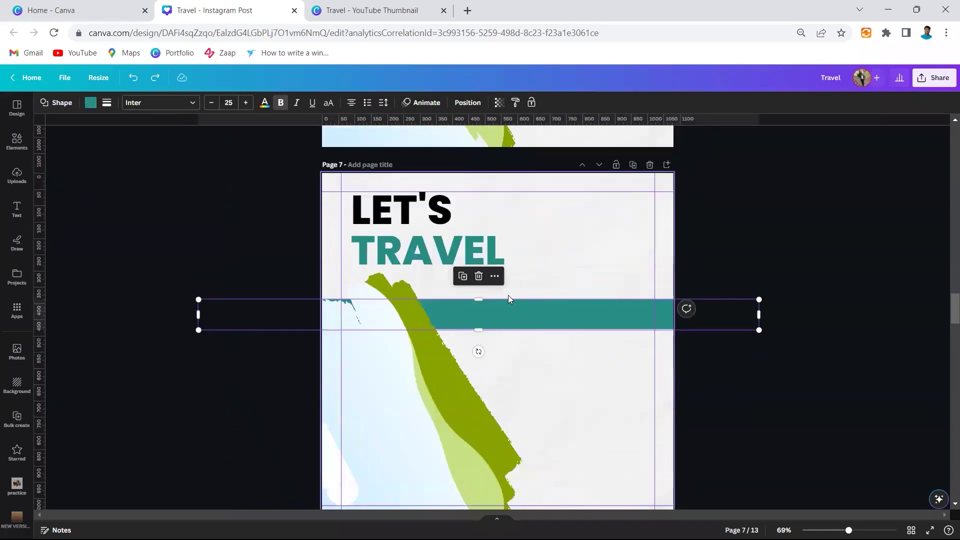
drag(490, 314, 494, 324)
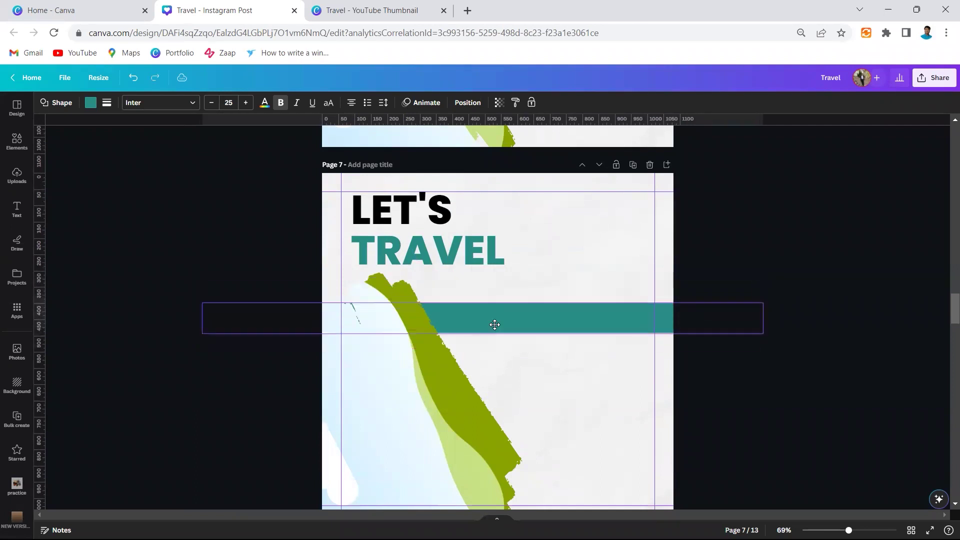
key(ctrl+z)
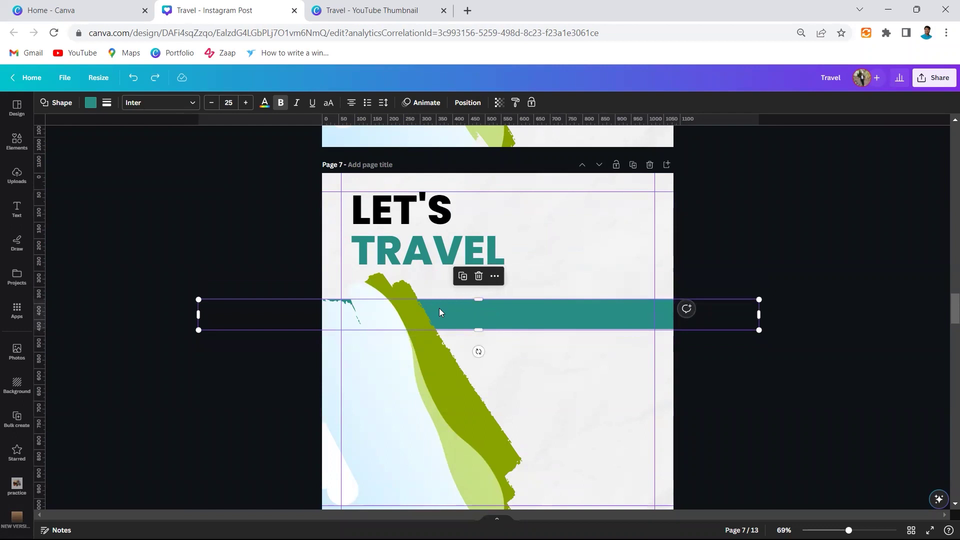
scroll(573, 296, up, 3)
scroll(573, 296, up, 5)
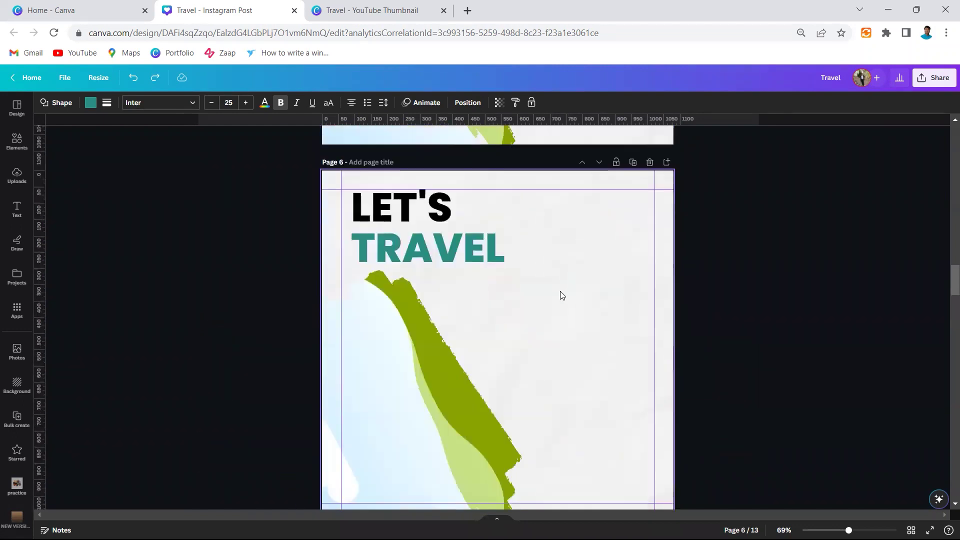
Add a square to Page 6 with the R shortcut and colour it teal.
click(540, 314)
key(r)
key(Escape)
click(91, 103)
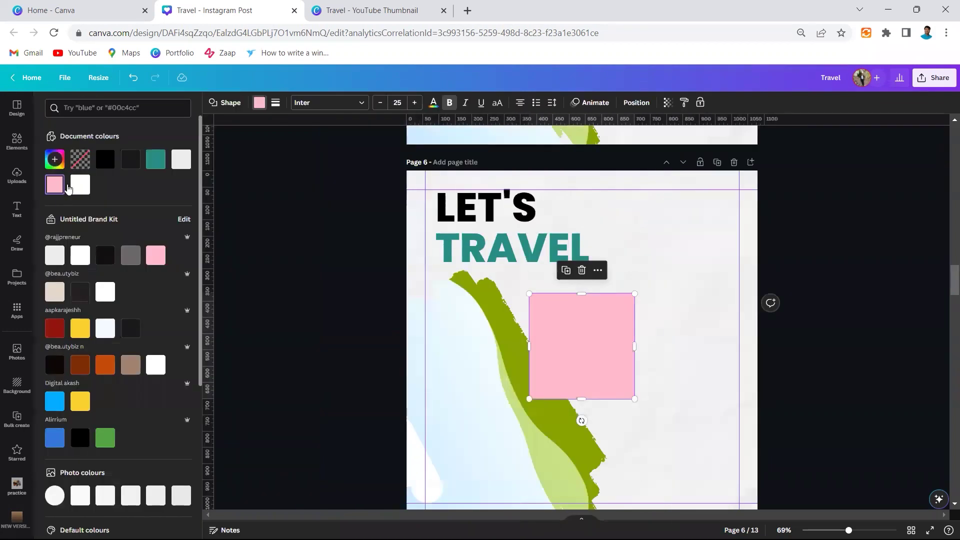
click(155, 156)
click(526, 336)
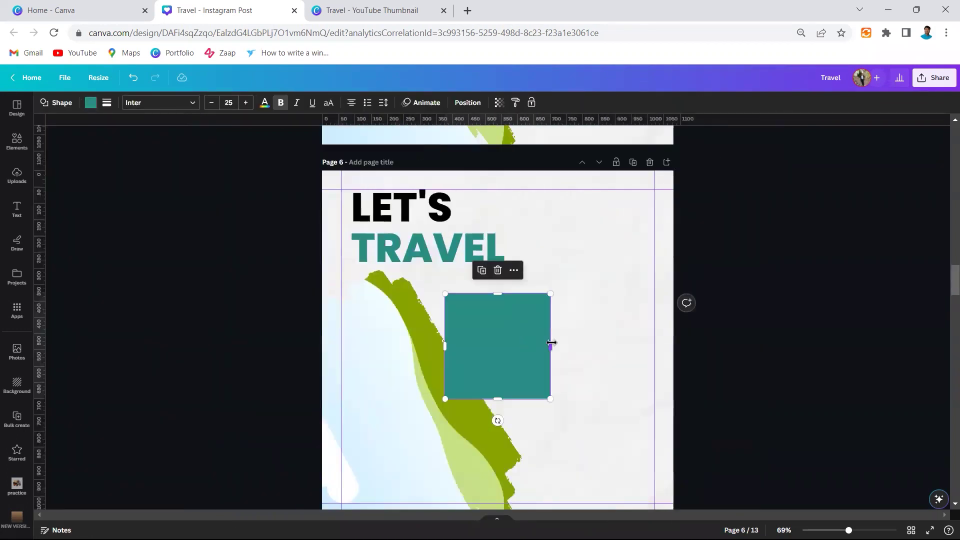
Stretch the teal square into a thin full-width band behind the green brush stroke.
drag(551, 346, 586, 339)
drag(447, 343, 66, 346)
mouse_move(490, 294)
mouse_down()
mouse_move(512, 388)
mouse_move(513, 304)
mouse_up()
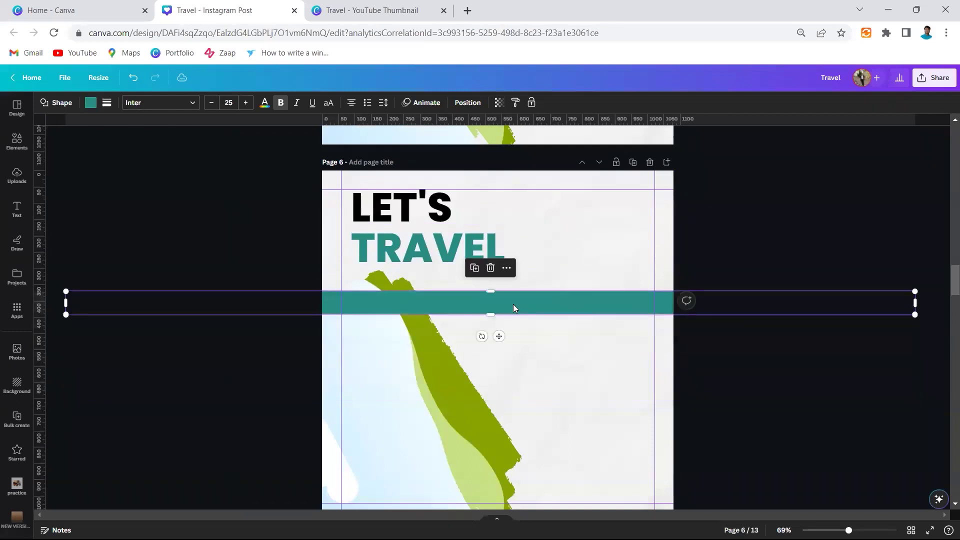
right_click(513, 304)
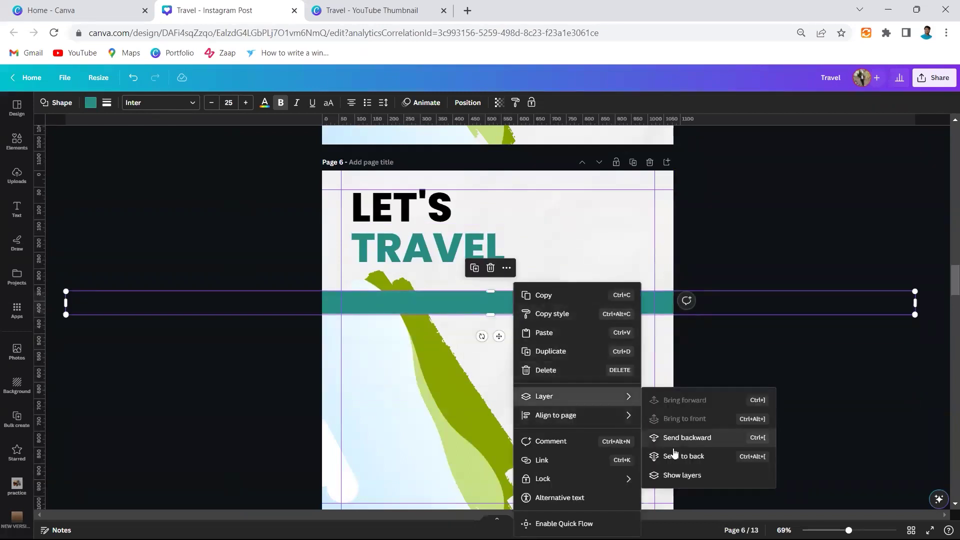
click(672, 456)
scroll(513, 339, down, 5)
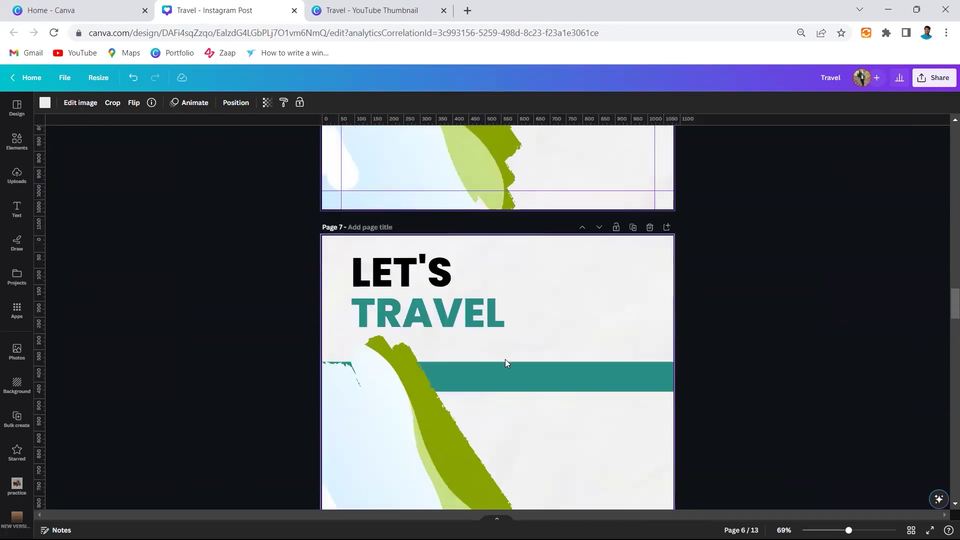
Paste the hiker photo onto the page and drop it into the brush-stroke frame.
scroll(505, 359, down, 5)
ctrl+scroll(460, 341, up, 3)
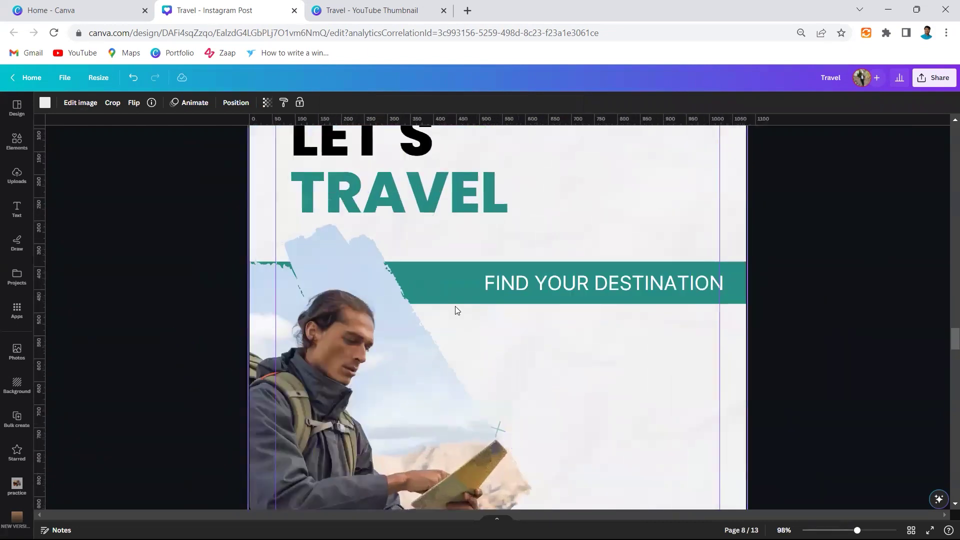
scroll(455, 310, down, 2)
ctrl+scroll(446, 304, down, 3)
scroll(459, 285, up, 3)
scroll(459, 281, up, 3)
scroll(470, 279, up, 2)
click(16, 141)
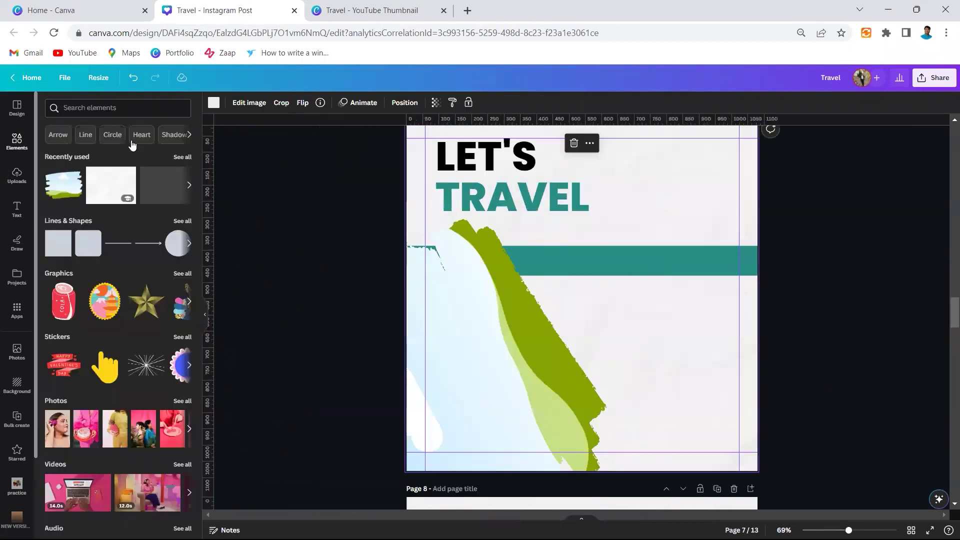
key(ctrl+v)
click(206, 314)
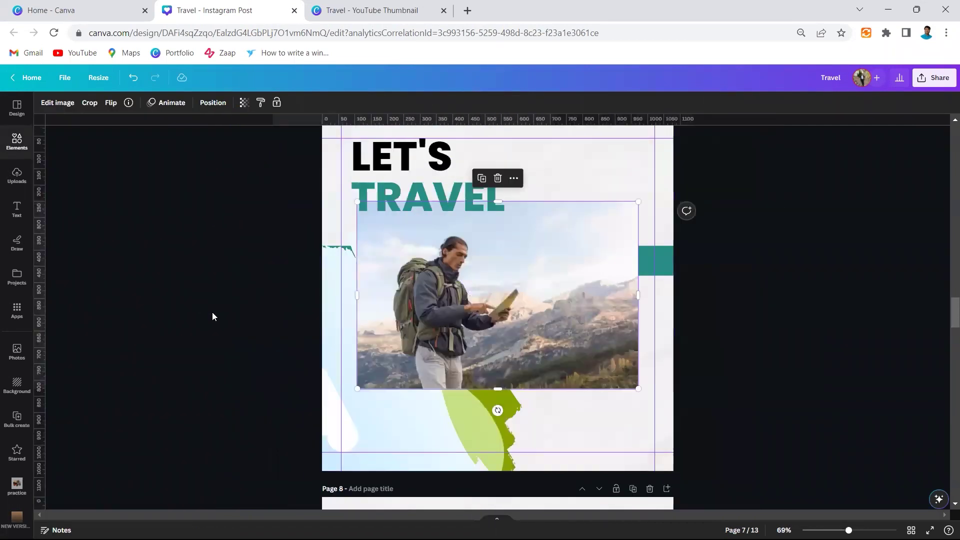
mouse_move(503, 322)
mouse_down()
mouse_move(435, 355)
mouse_move(453, 348)
mouse_up()
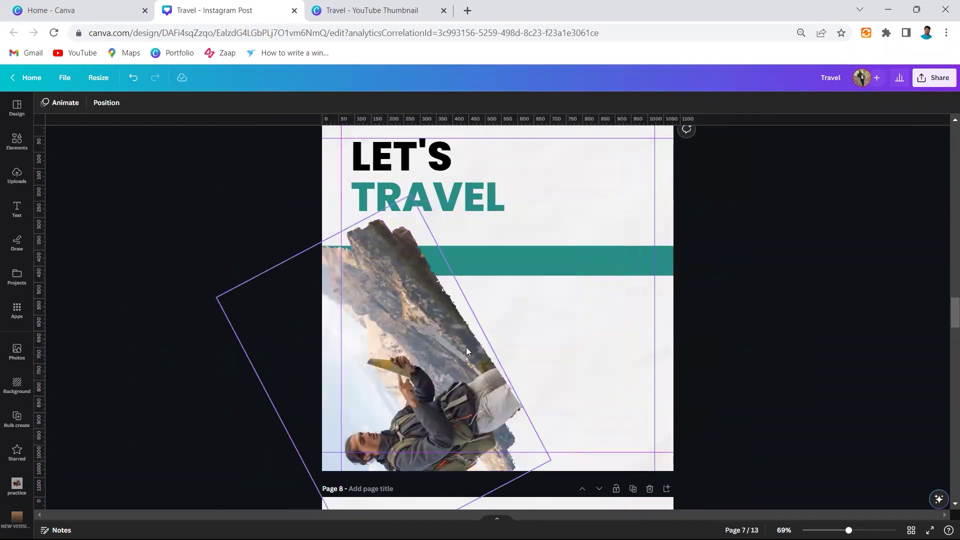
Pull the hiker photo out and enter a rotation value of 1170 in Position.
mouse_move(463, 352)
mouse_down()
mouse_move(536, 316)
mouse_move(531, 283)
mouse_up()
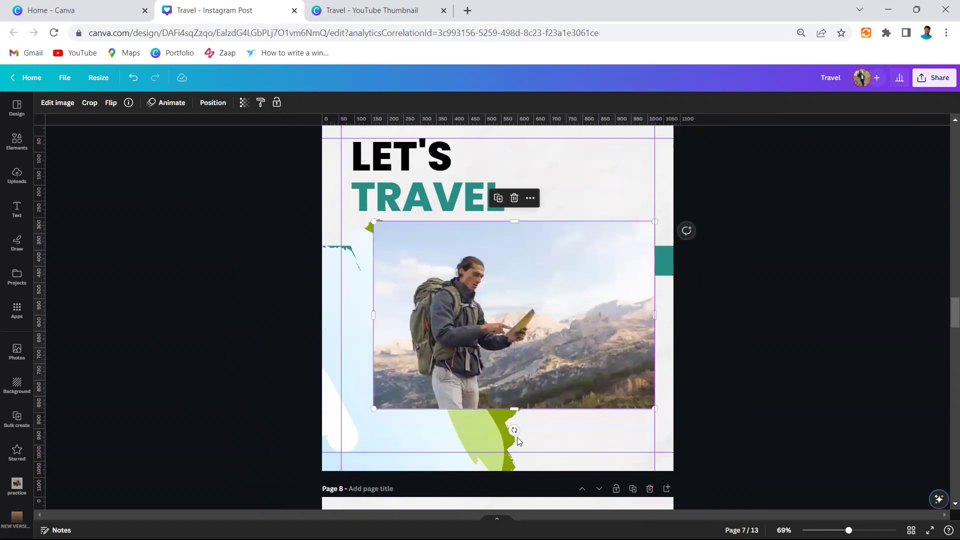
mouse_move(514, 430)
mouse_down()
mouse_move(383, 309)
mouse_move(391, 269)
mouse_move(408, 272)
mouse_move(407, 257)
mouse_up()
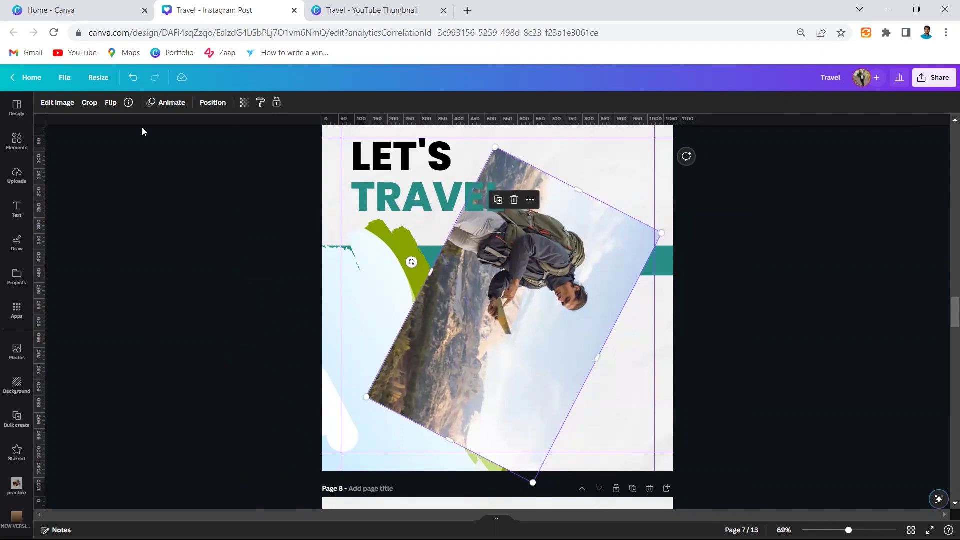
click(212, 102)
click(169, 315)
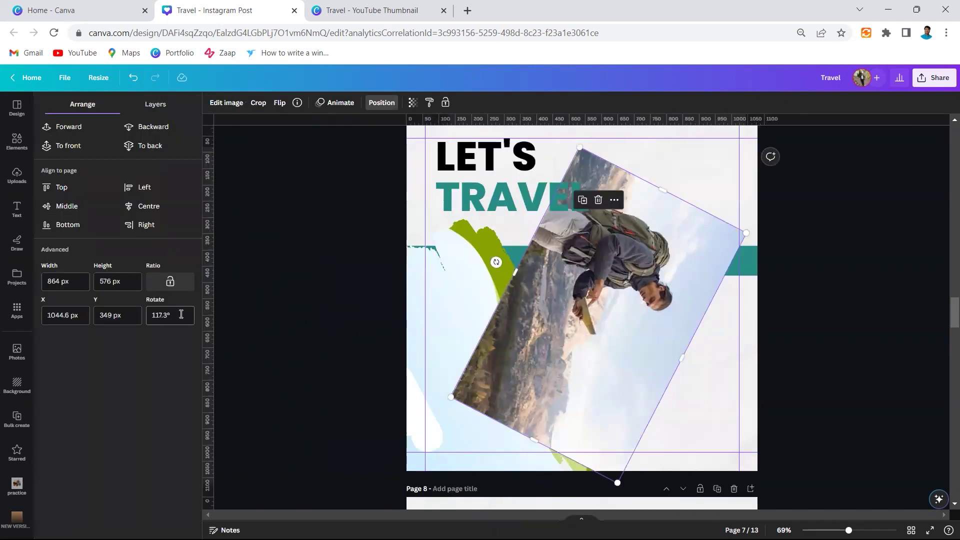
text(11)
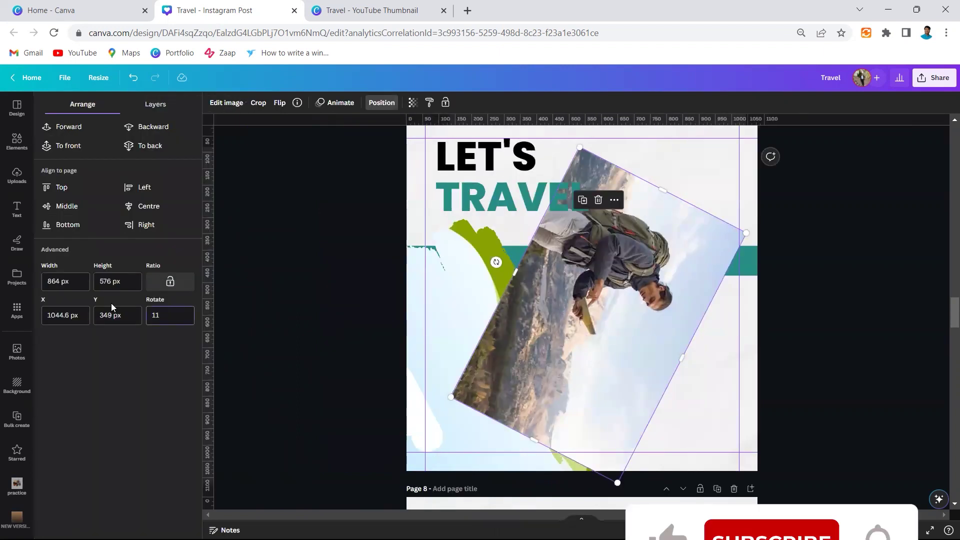
text(70)
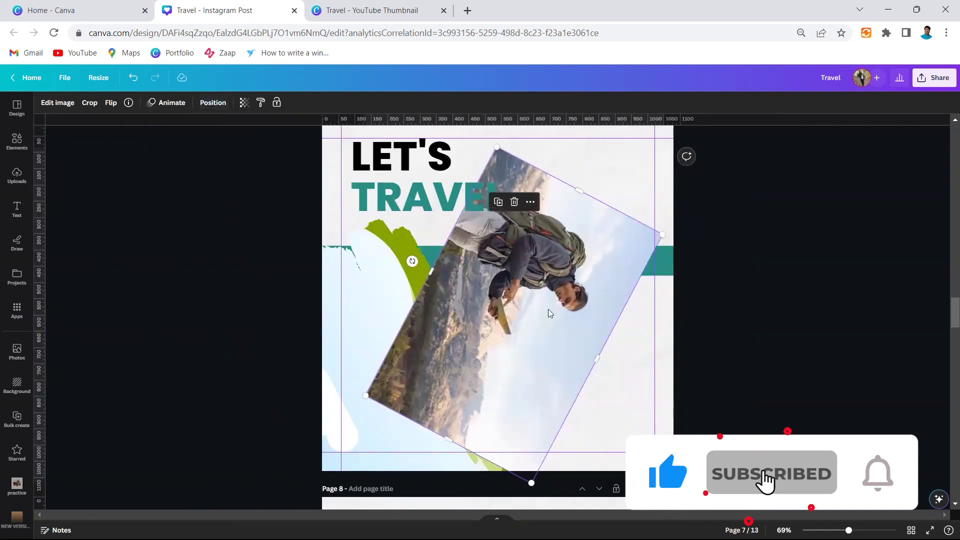
Move the photo down-left and shift it inside the frame so the hiker fills it.
drag(548, 309, 420, 387)
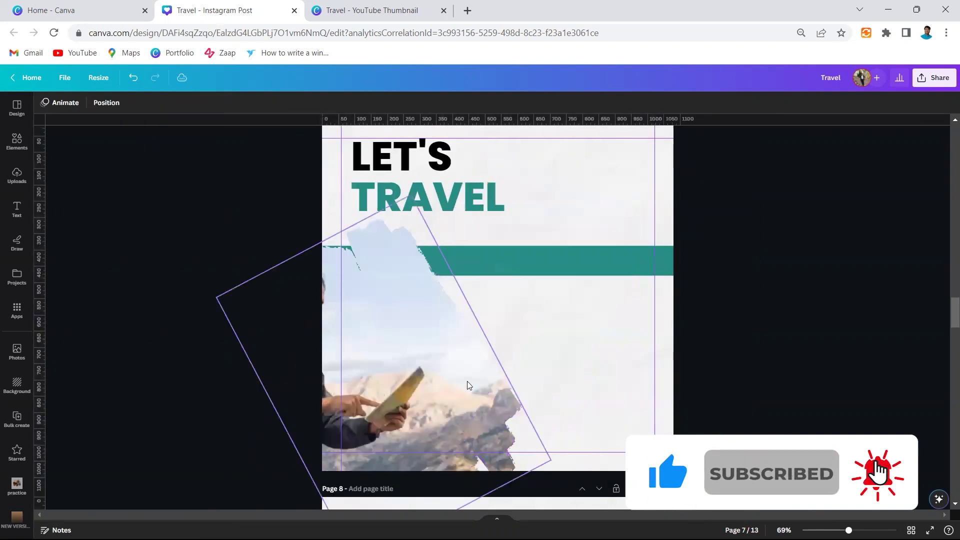
double_click(476, 368)
mouse_move(476, 369)
mouse_down()
mouse_move(609, 319)
mouse_move(549, 319)
mouse_move(519, 332)
mouse_up()
Confirm the photo crop and restore the banner text to uppercase FIND YOUR DESTINATION.
key(Return)
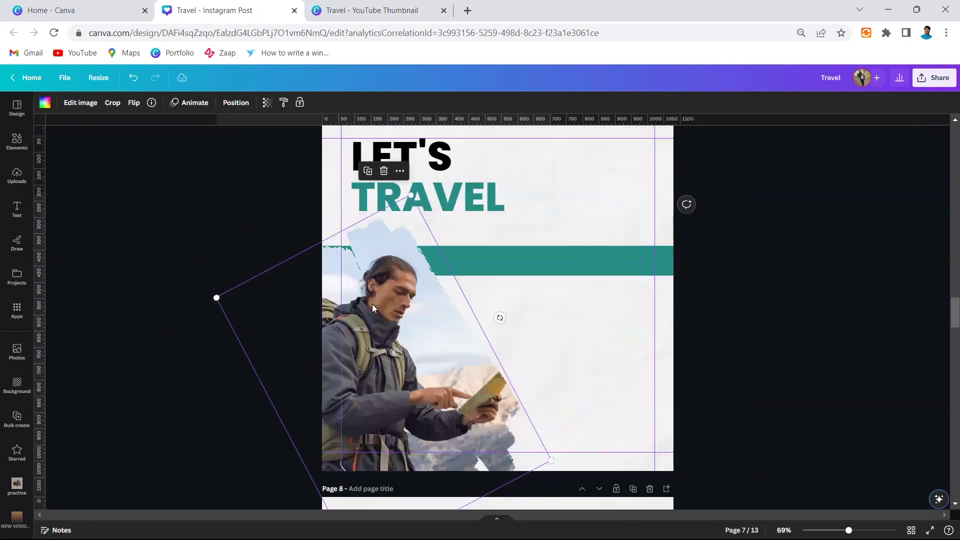
scroll(414, 364, down, 5)
scroll(437, 216, up, 1)
scroll(420, 216, down, 6)
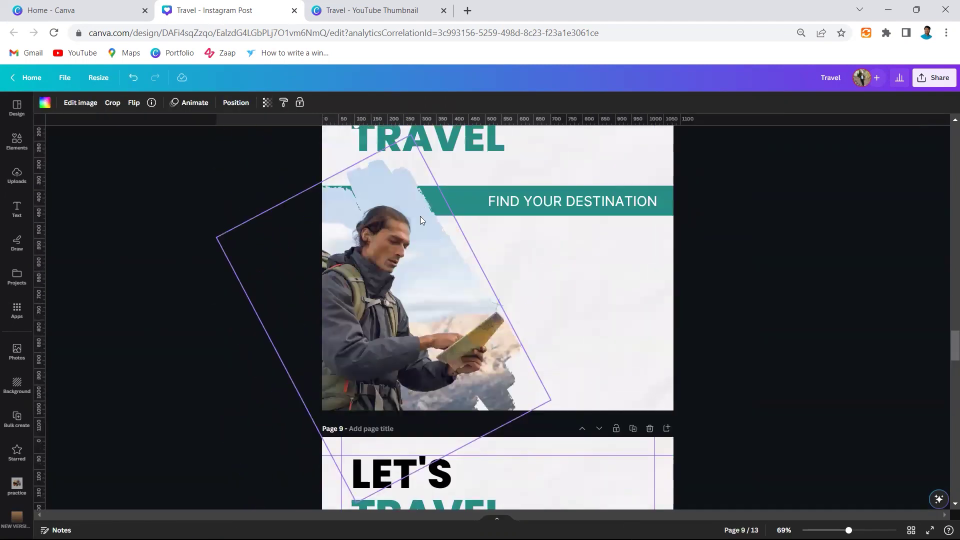
scroll(481, 319, up, 3)
ctrl+scroll(500, 329, up, 5)
click(542, 317)
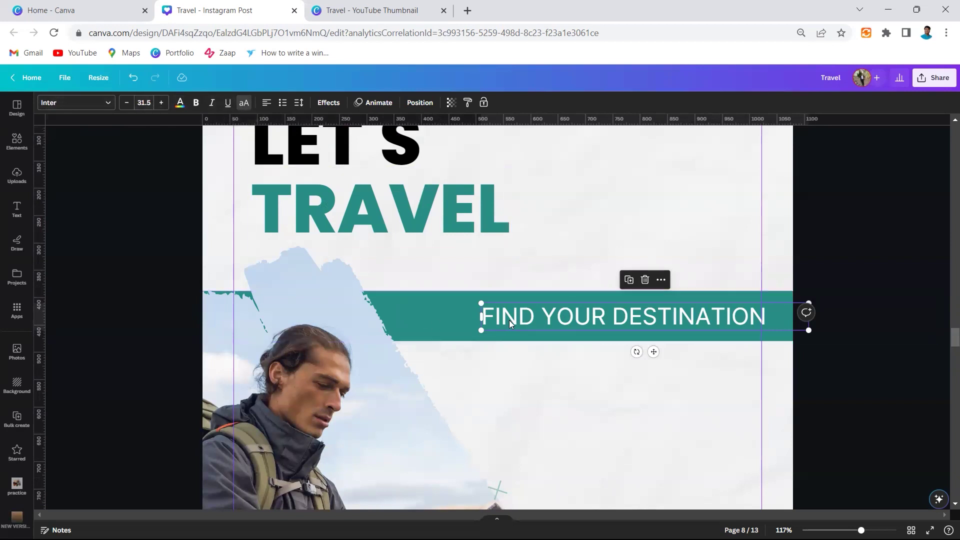
click(594, 321)
click(565, 313)
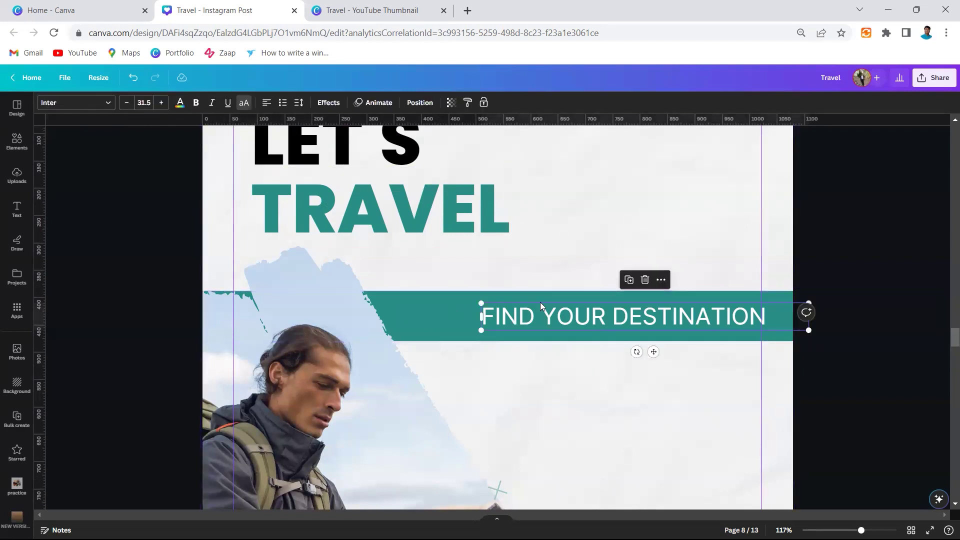
click(247, 103)
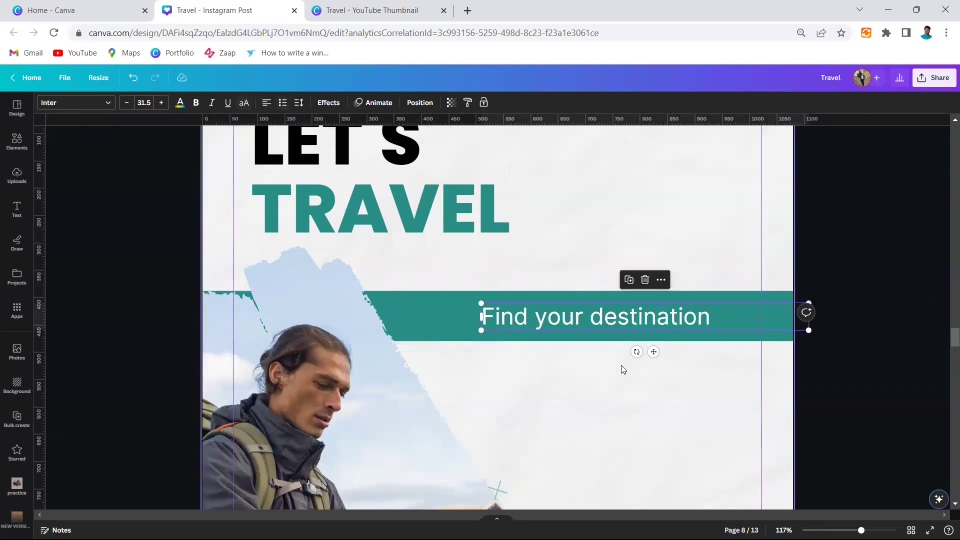
click(244, 103)
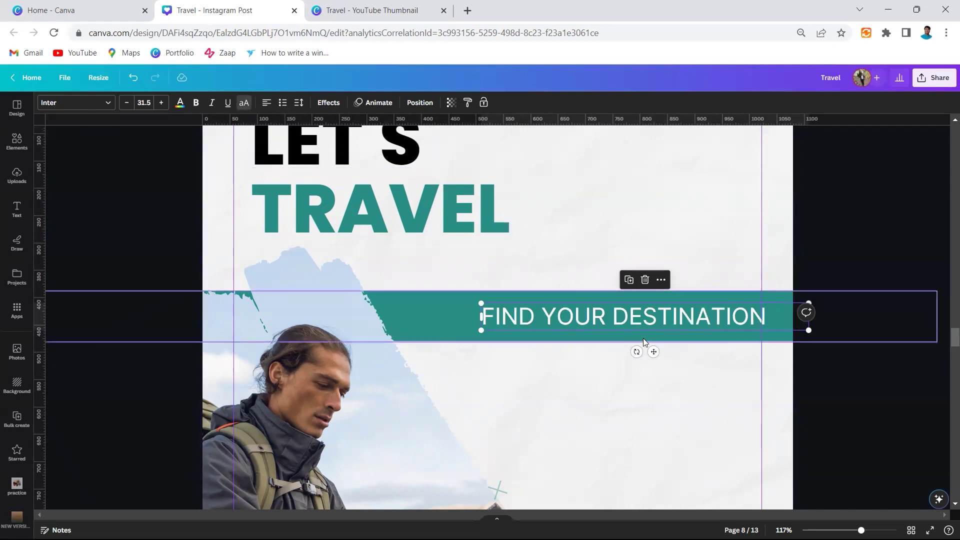
Move to page 9 and select the Lorem Ipsum caption paragraph.
ctrl+scroll(640, 350, down, 2)
scroll(588, 412, down, 3)
ctrl+scroll(588, 412, down, 2)
ctrl+scroll(586, 408, up, 2)
ctrl+scroll(585, 403, up, 3)
click(492, 330)
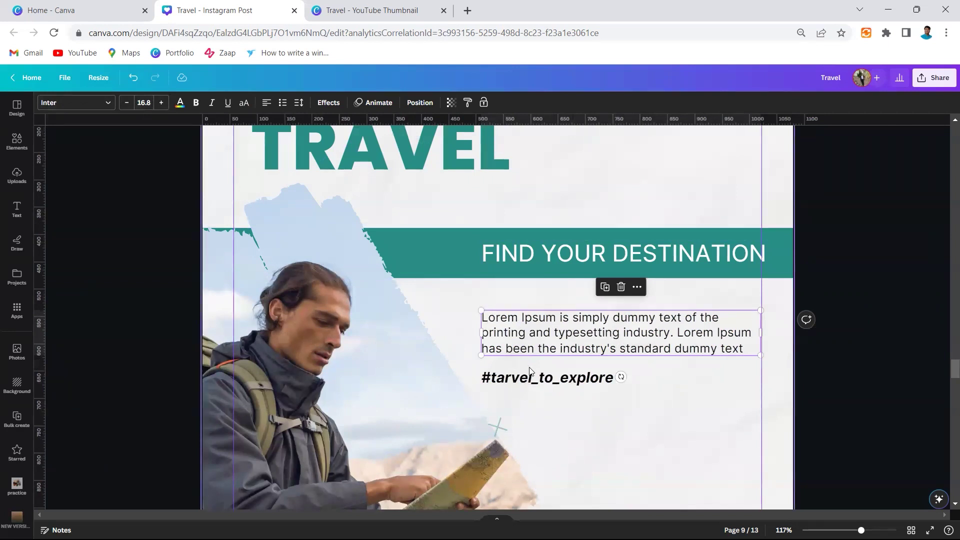
Check the hashtag and caption formatting, then select page 10's airplane route graphic and revert its last change.
click(515, 379)
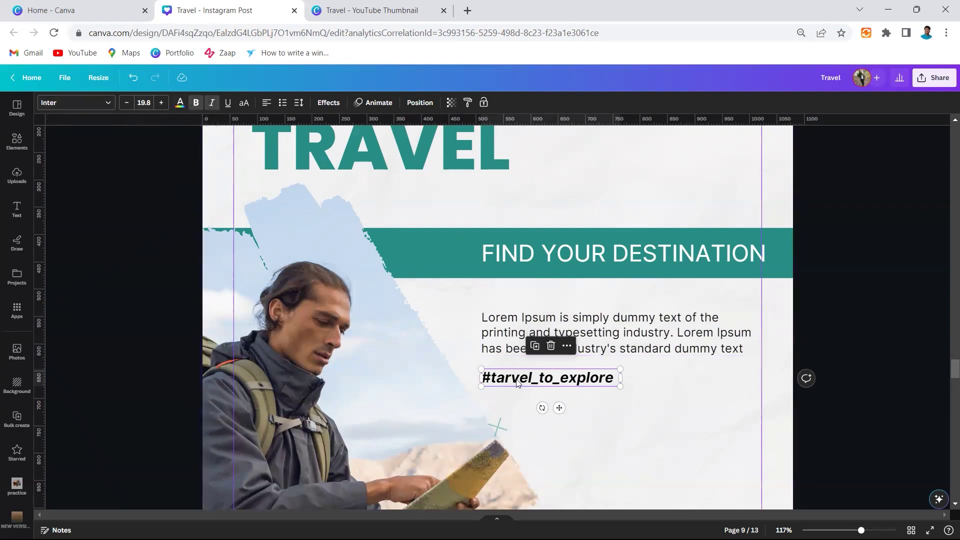
click(622, 341)
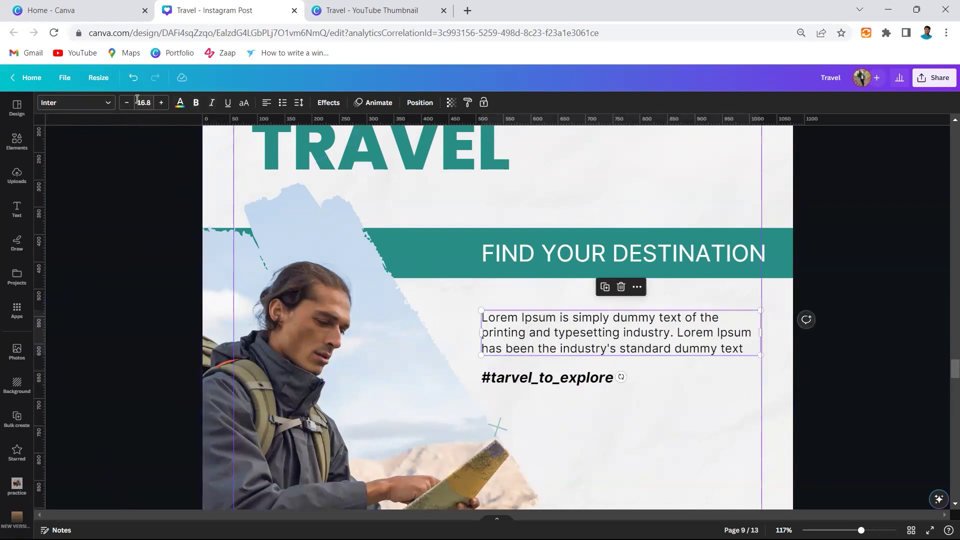
ctrl+scroll(613, 403, down, 5)
click(600, 413)
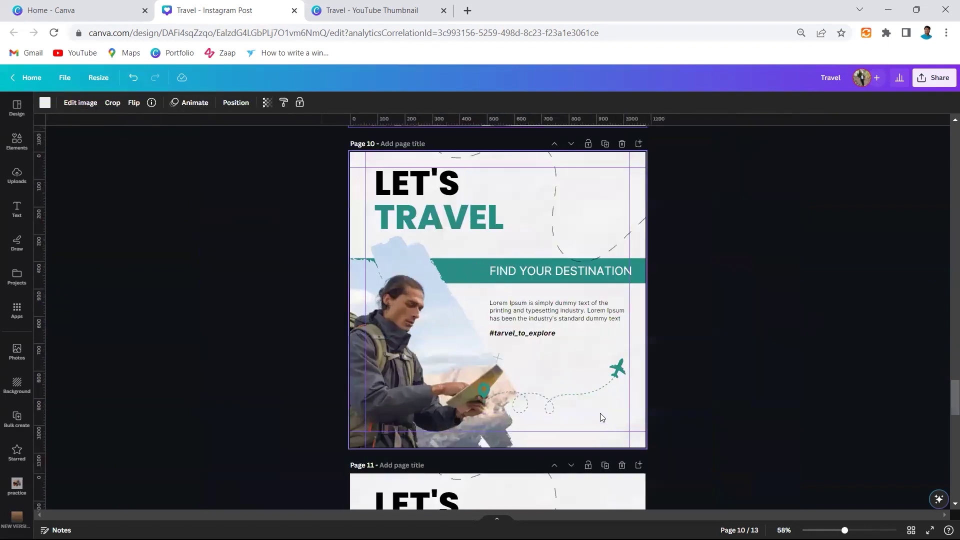
ctrl+scroll(600, 413, up, 3)
ctrl+scroll(587, 397, up, 2)
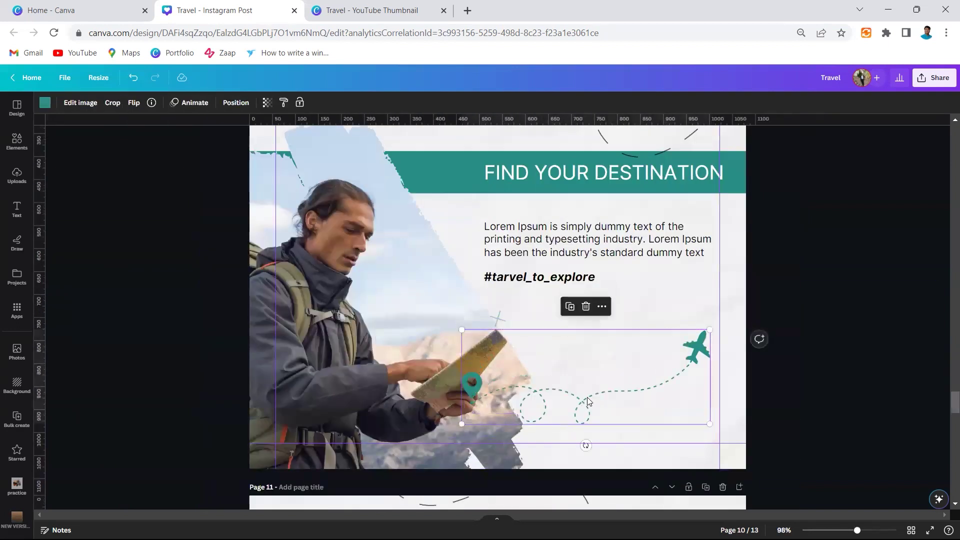
key(ctrl+z)
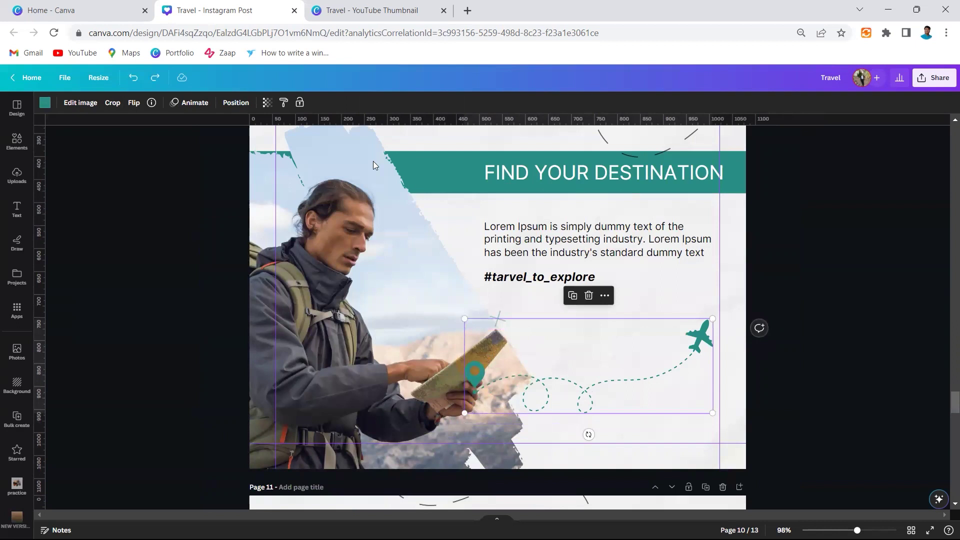
Compare it with the airplane route and dotted curved line assets in the reference design.
click(370, 10)
ctrl+scroll(666, 387, up, 2)
ctrl+scroll(709, 361, up, 4)
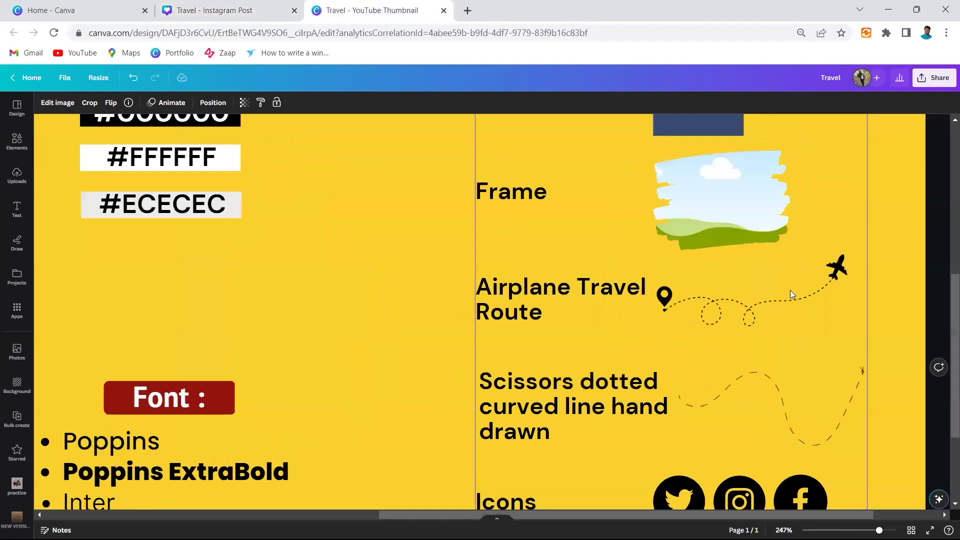
click(790, 294)
click(732, 394)
click(260, 11)
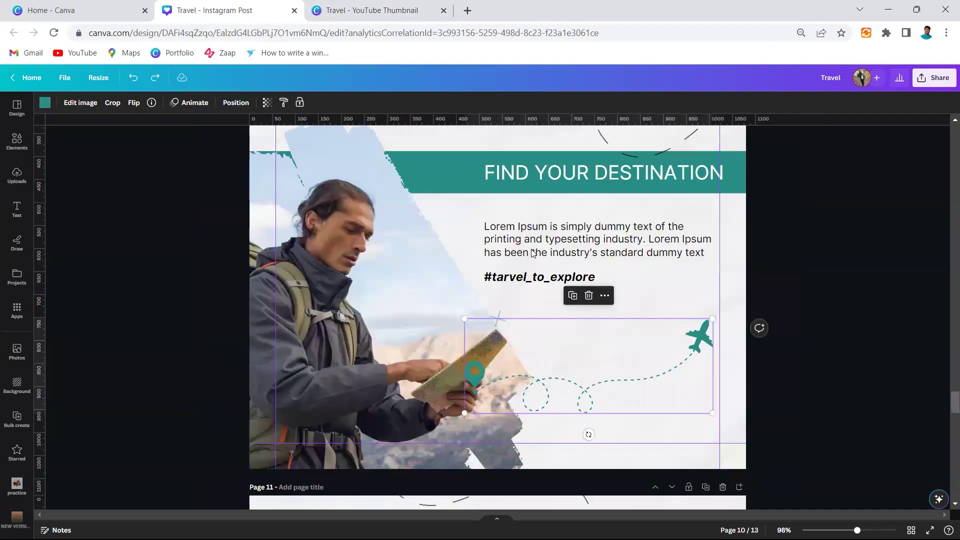
click(45, 104)
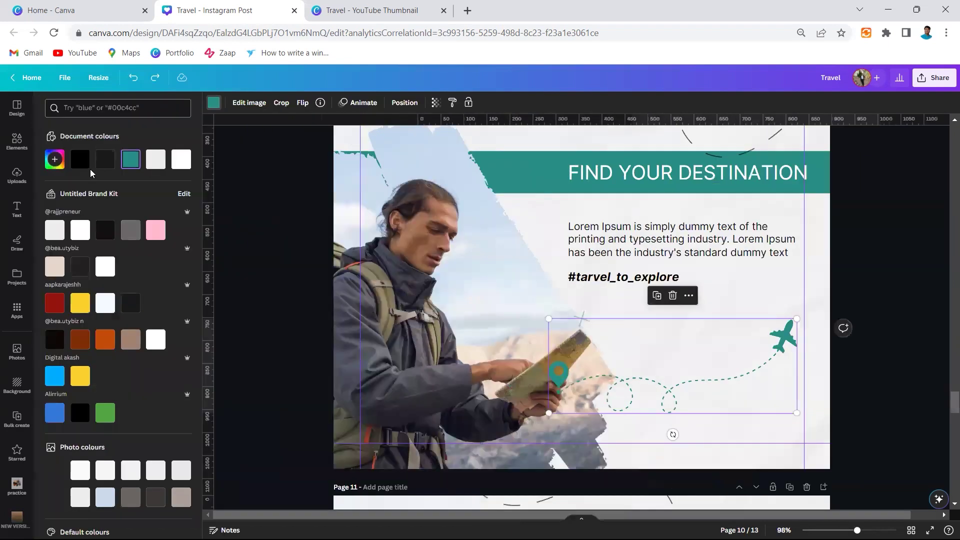
click(80, 160)
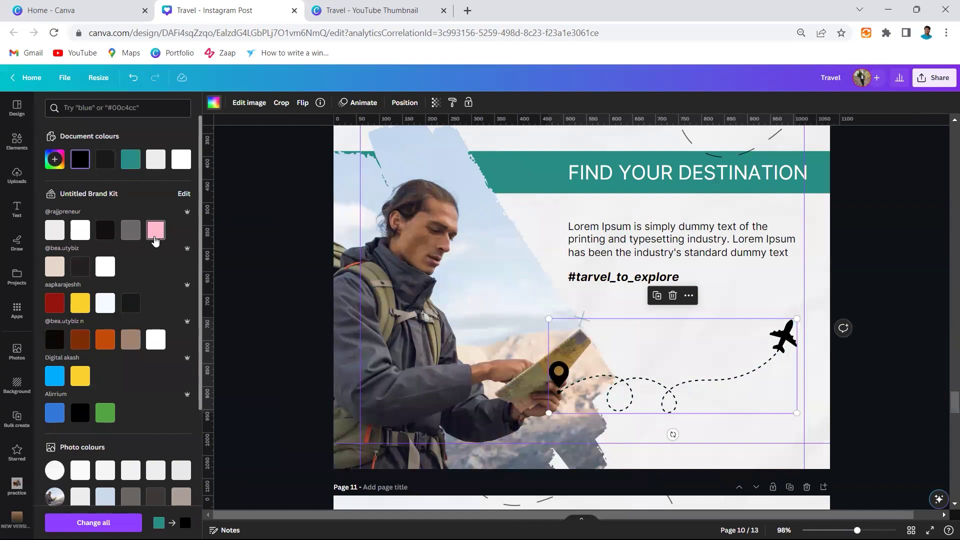
key(ctrl+z)
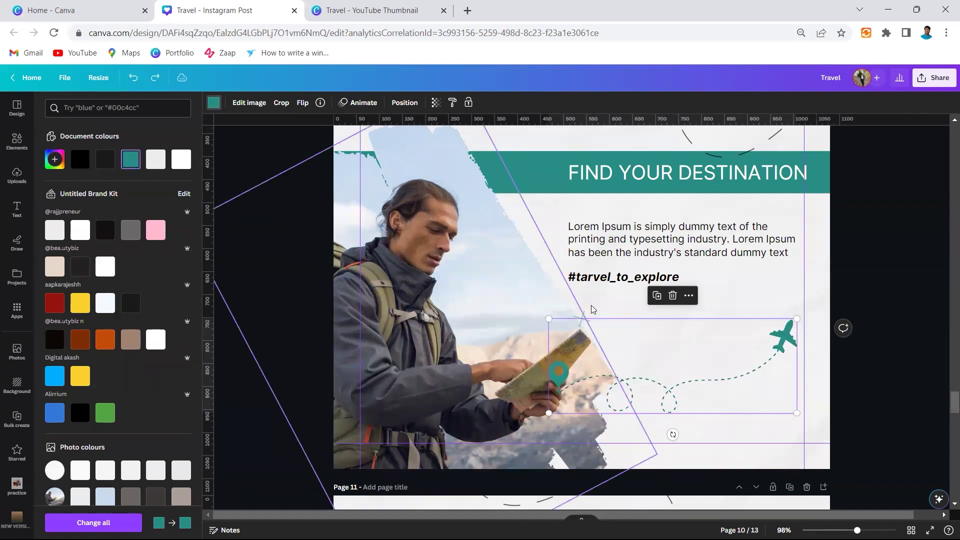
click(293, 249)
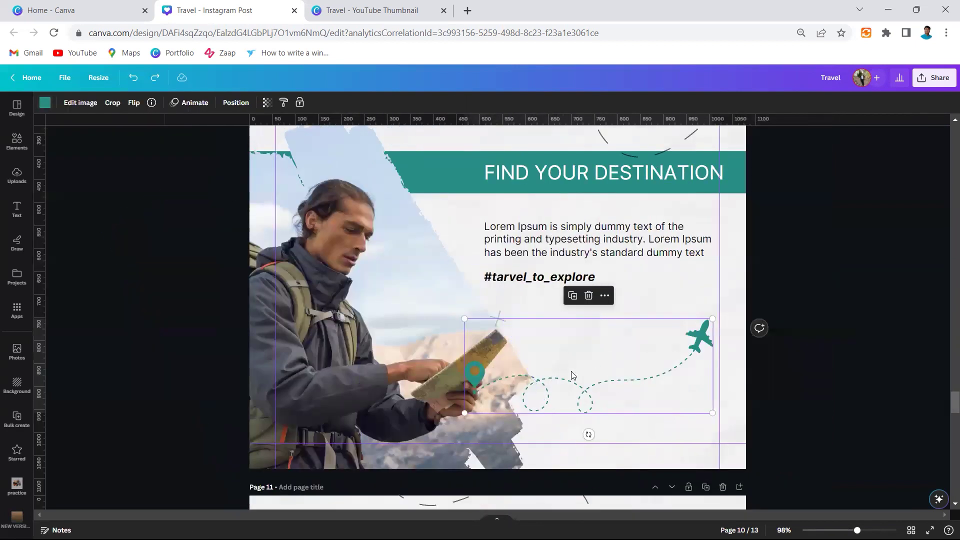
scroll(562, 359, up, 4)
click(593, 245)
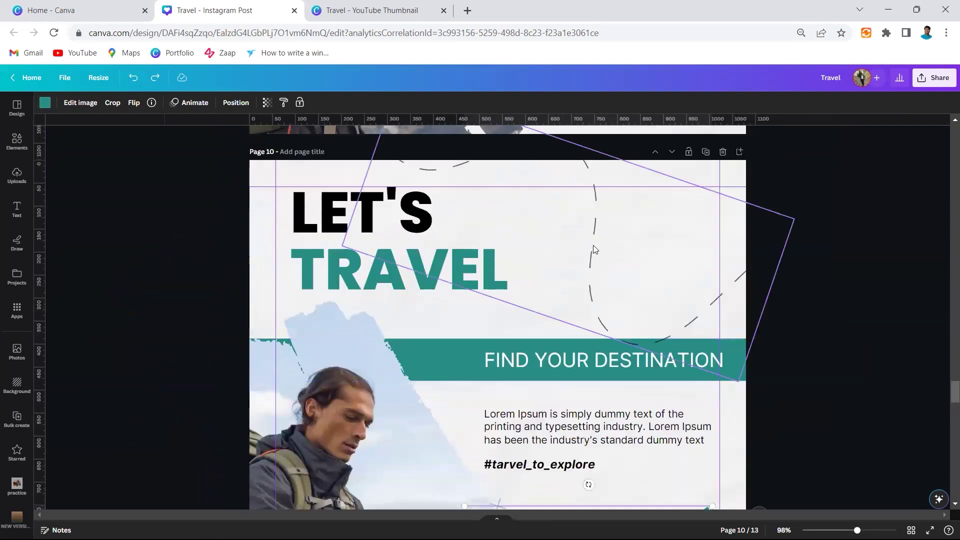
Check which colour the dashed arc on page 11 uses.
click(45, 103)
click(80, 159)
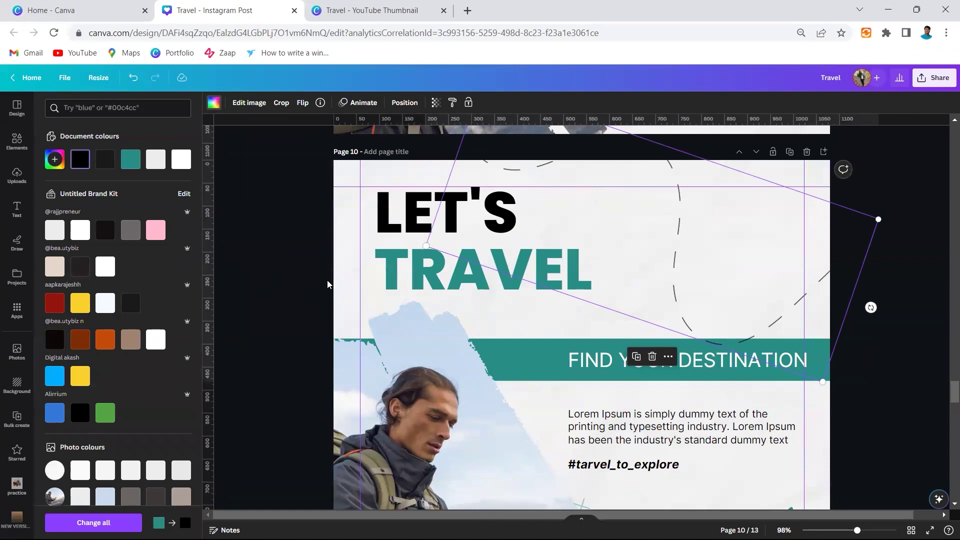
scroll(540, 297, down, 3)
scroll(553, 303, down, 2)
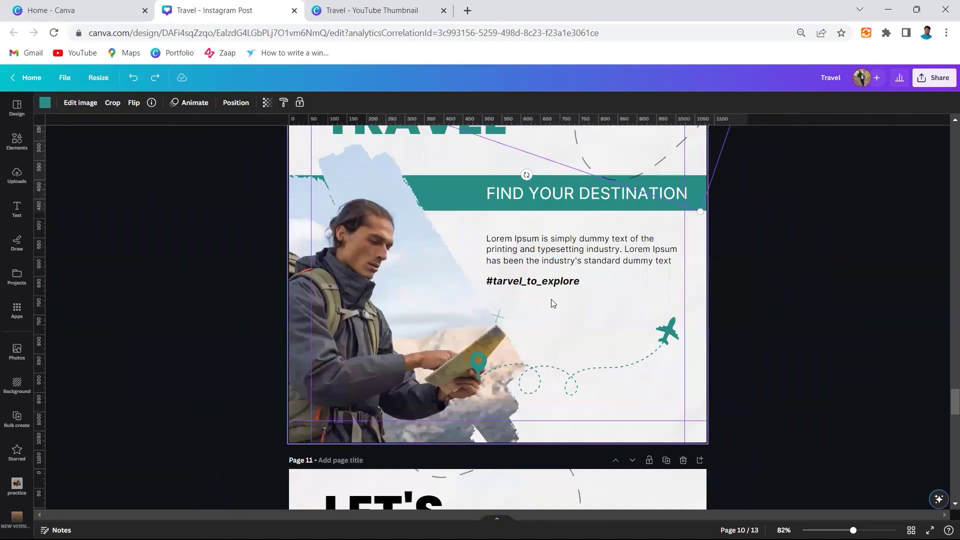
scroll(552, 303, down, 3)
scroll(515, 334, down, 2)
scroll(515, 334, down, 3)
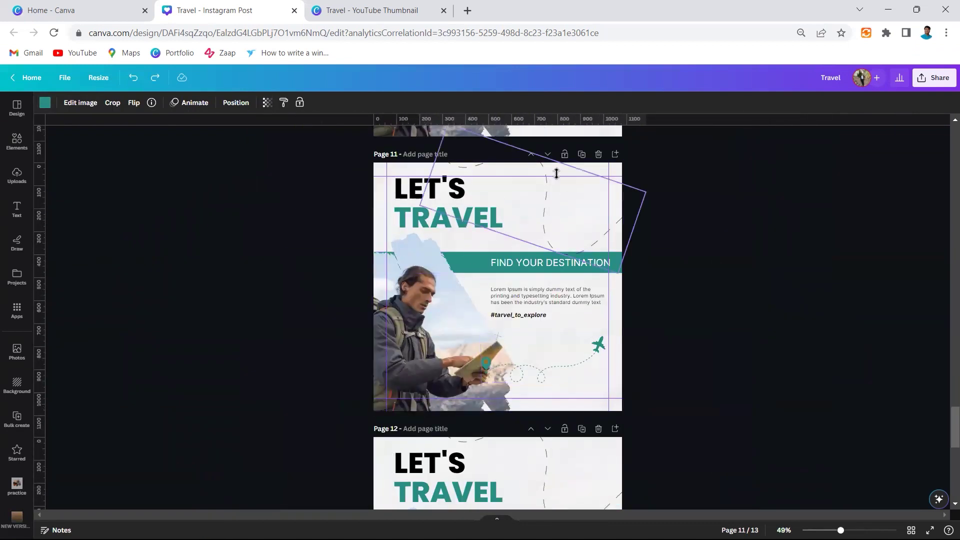
scroll(540, 266, up, 3)
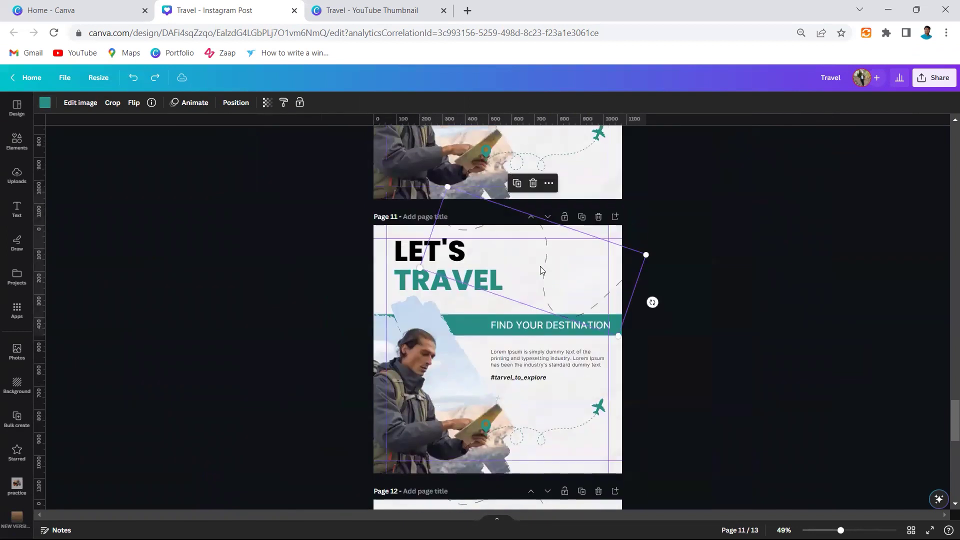
Confirm the dashed arc's 60 transparency, deselect it, and move to page 12's social icons.
click(267, 102)
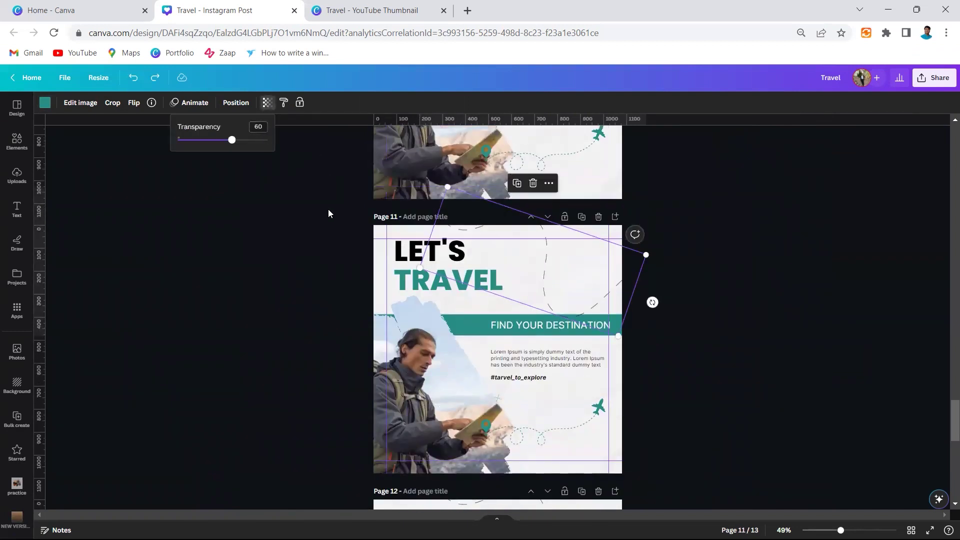
click(307, 247)
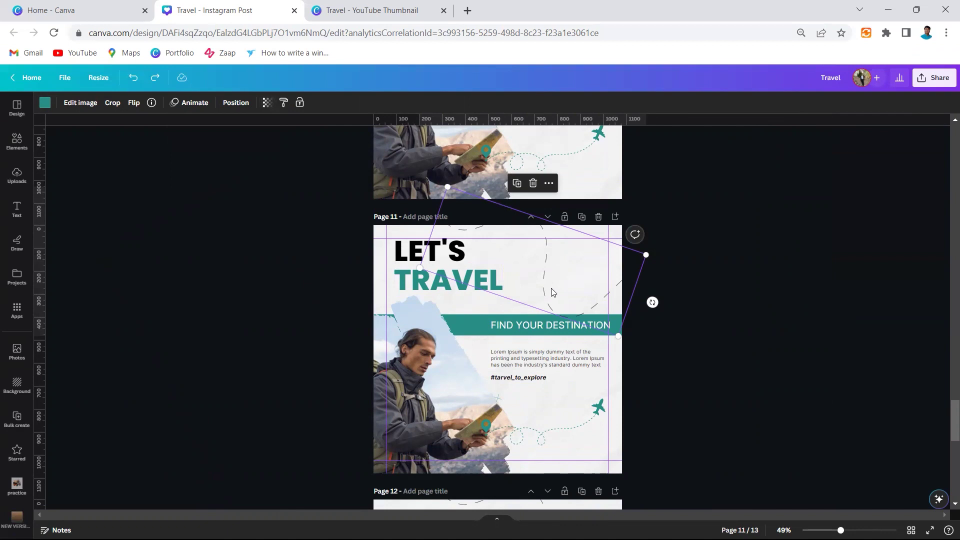
scroll(552, 292, up, 2)
scroll(531, 298, up, 3)
click(245, 249)
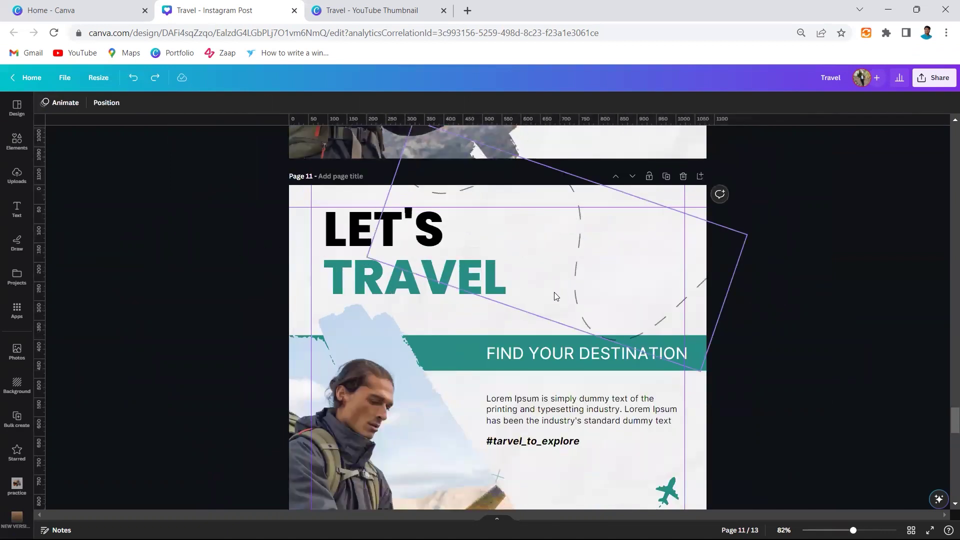
scroll(554, 292, down, 5)
scroll(575, 310, down, 5)
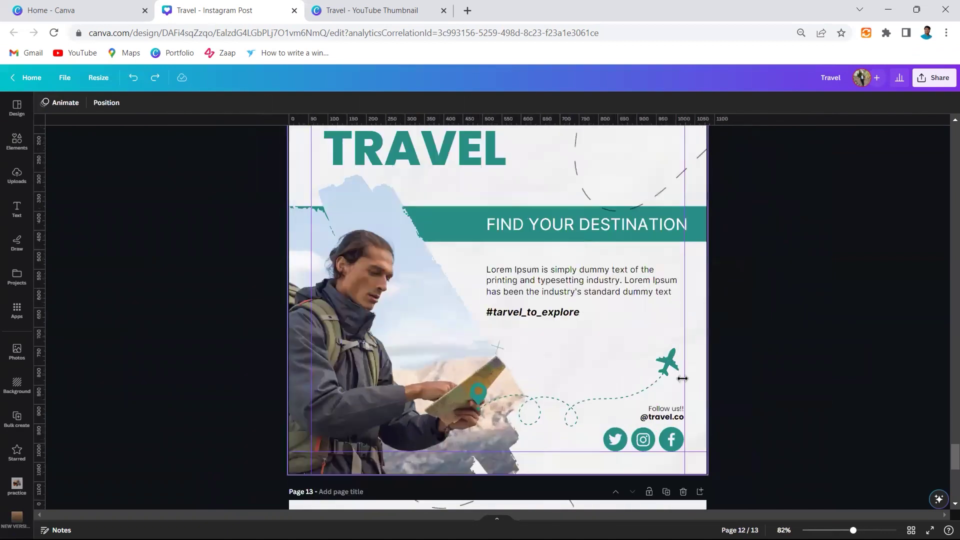
scroll(682, 378, up, 2)
scroll(820, 402, up, 2)
Compare the Facebook and Instagram icons with the reference Icons row, then select the Twitter icon.
scroll(768, 366, down, 1)
click(755, 356)
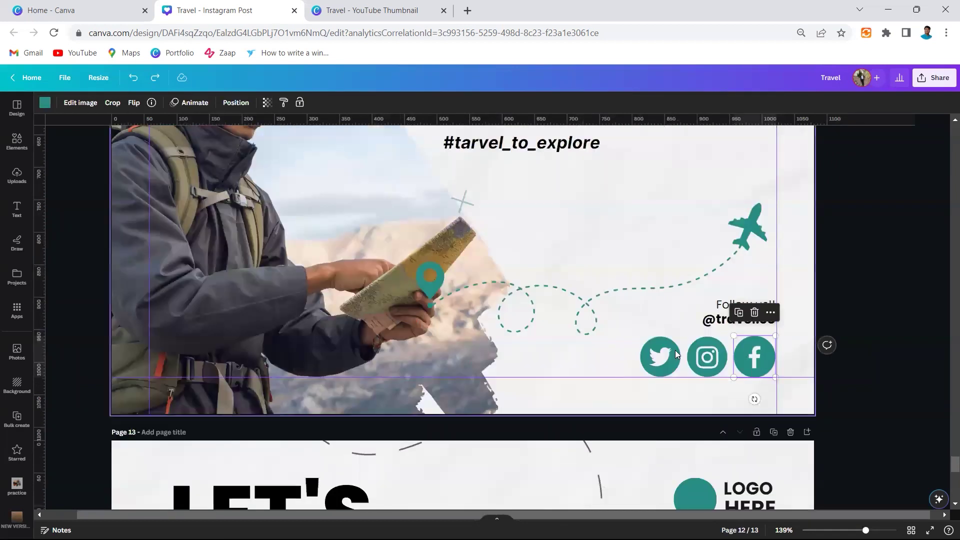
click(699, 353)
click(420, 11)
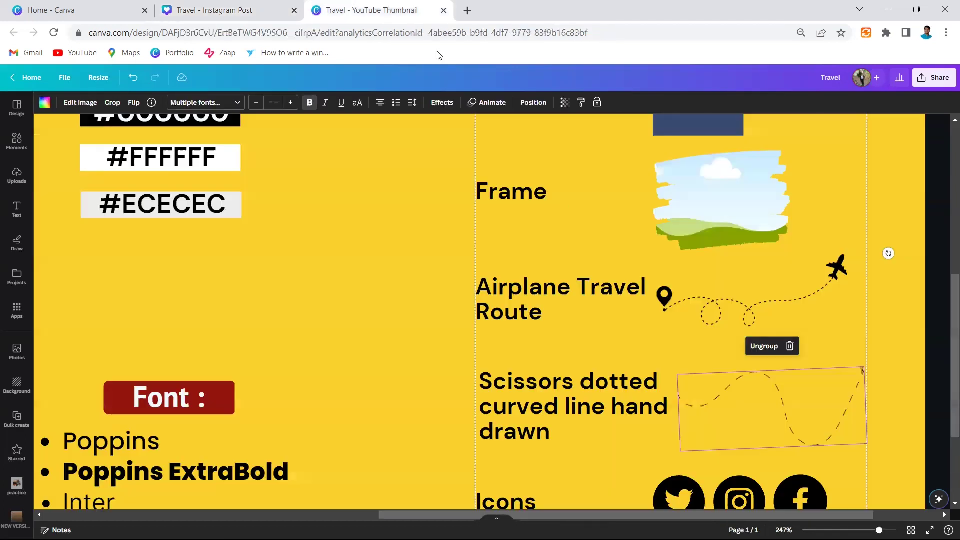
scroll(700, 350, down, 3)
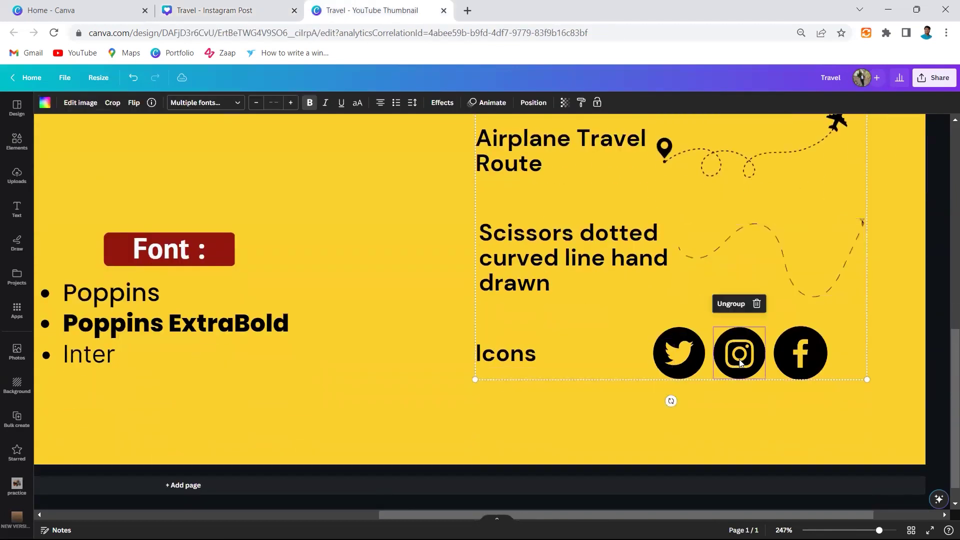
click(222, 10)
click(669, 359)
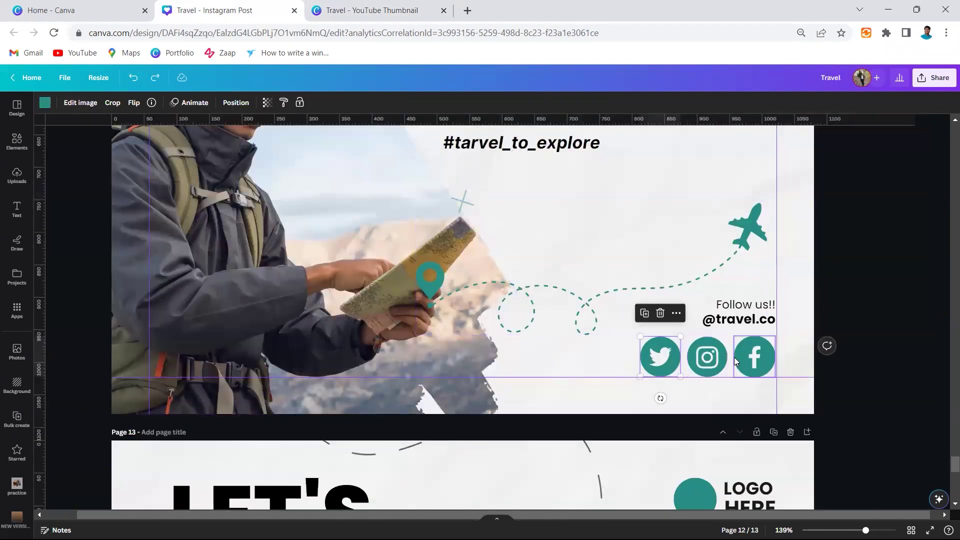
Position the Instagram icon with equal 10 gaps to Twitter and Facebook.
click(735, 358)
click(672, 356)
ctrl+scroll(684, 357, up, 1)
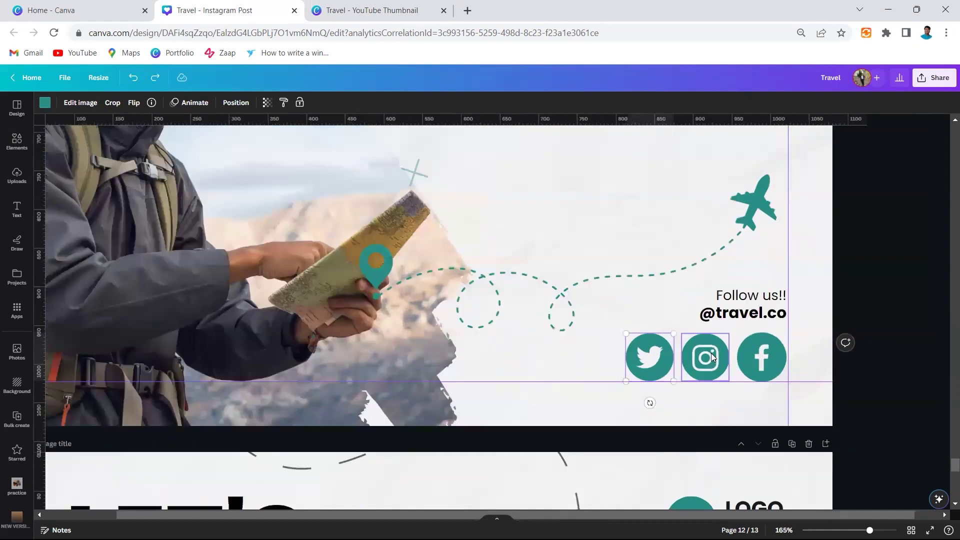
ctrl+scroll(683, 358, up, 1)
click(683, 360)
drag(684, 360, 681, 358)
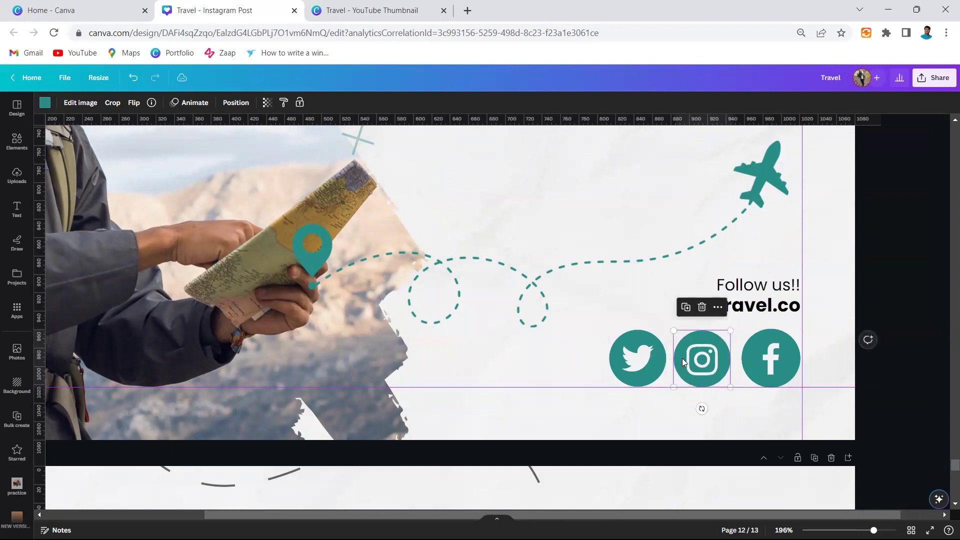
ctrl+scroll(683, 360, up, 5)
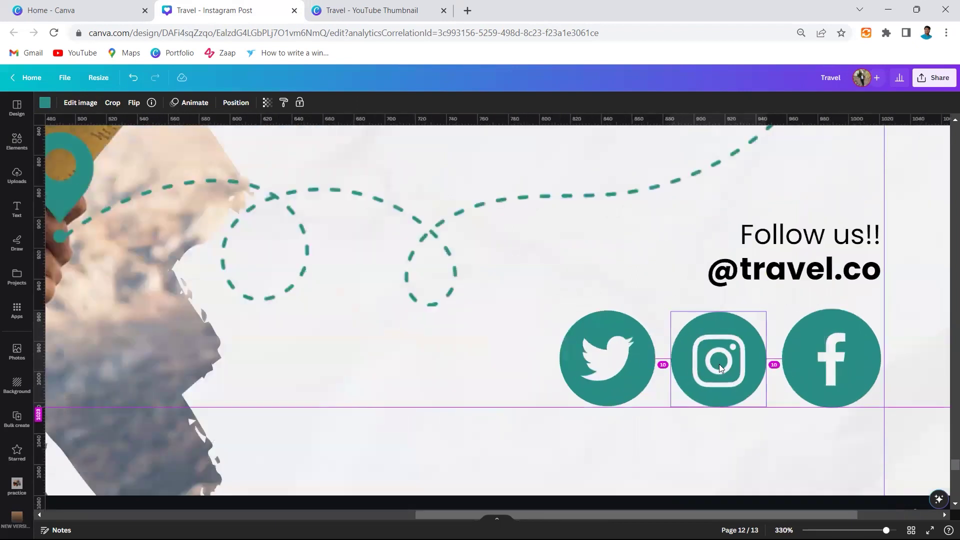
drag(721, 368, 719, 365)
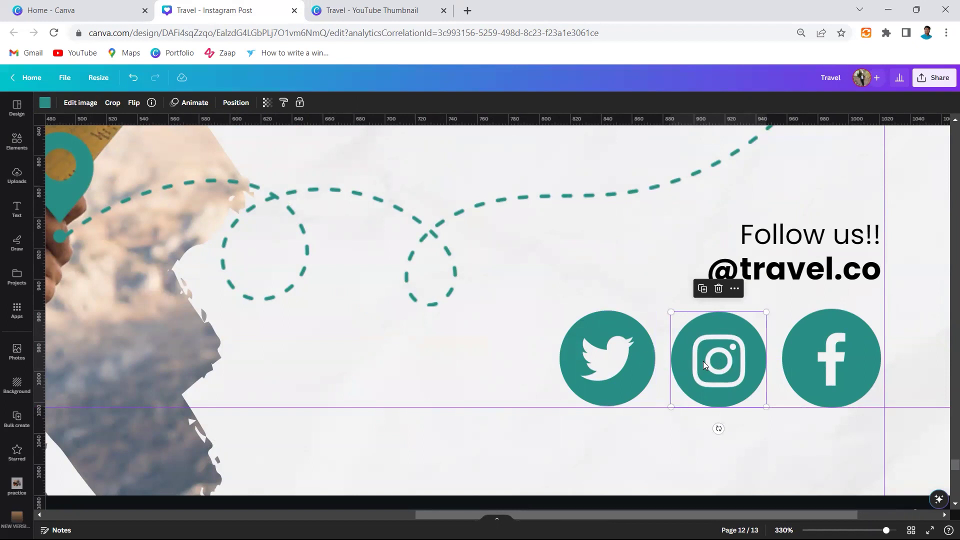
Zoom back out to view the whole page 12 layout.
ctrl+scroll(710, 364, up, 4)
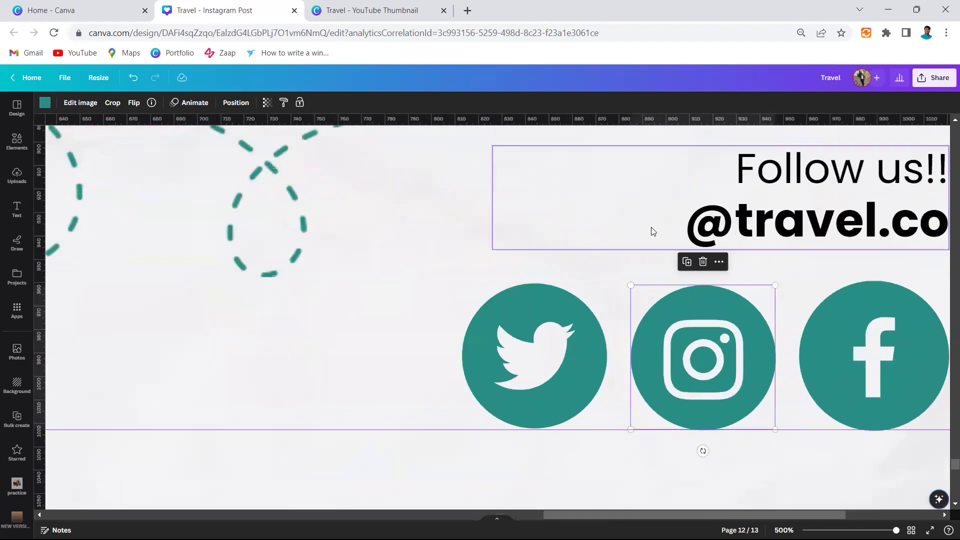
ctrl+scroll(740, 325, down, 3)
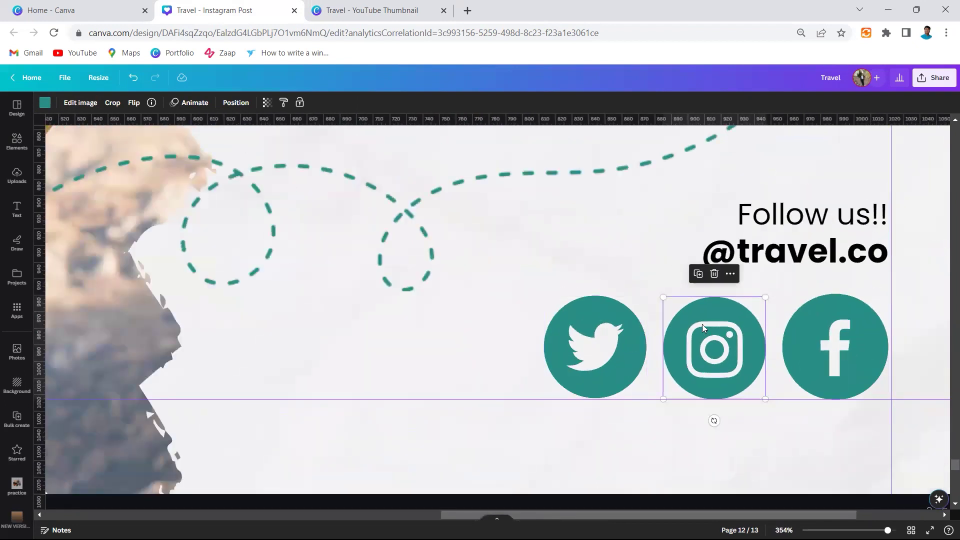
ctrl+scroll(703, 328, down, 3)
ctrl+scroll(800, 346, down, 3)
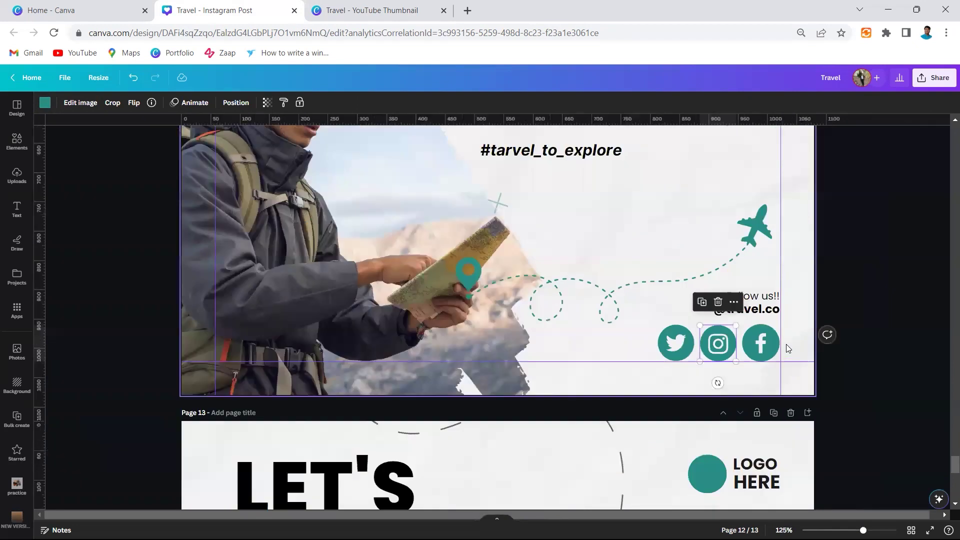
ctrl+scroll(786, 344, down, 2)
ctrl+scroll(660, 334, down, 2)
scroll(659, 332, up, 2)
ctrl+scroll(650, 337, up, 1)
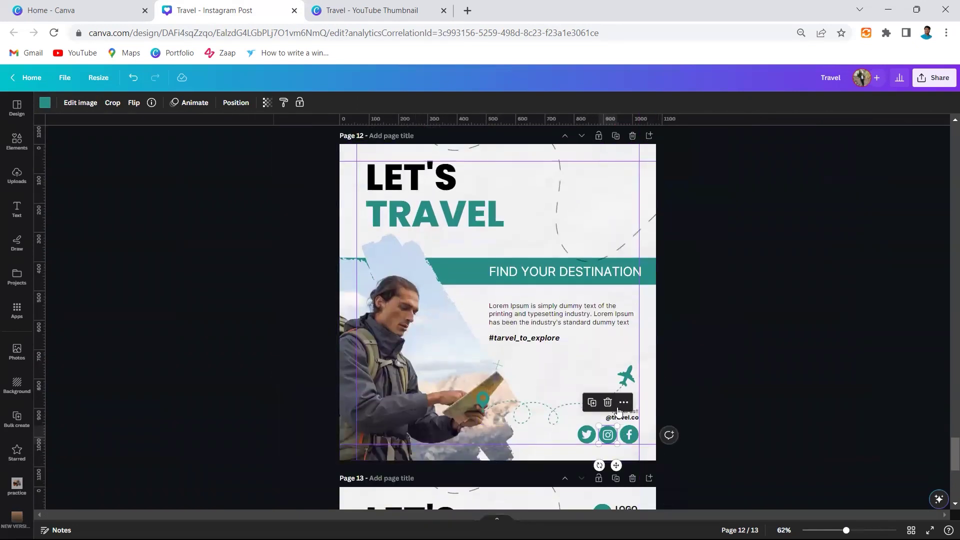
ctrl+scroll(680, 419, up, 4)
ctrl+scroll(752, 458, up, 1)
click(617, 428)
click(755, 414)
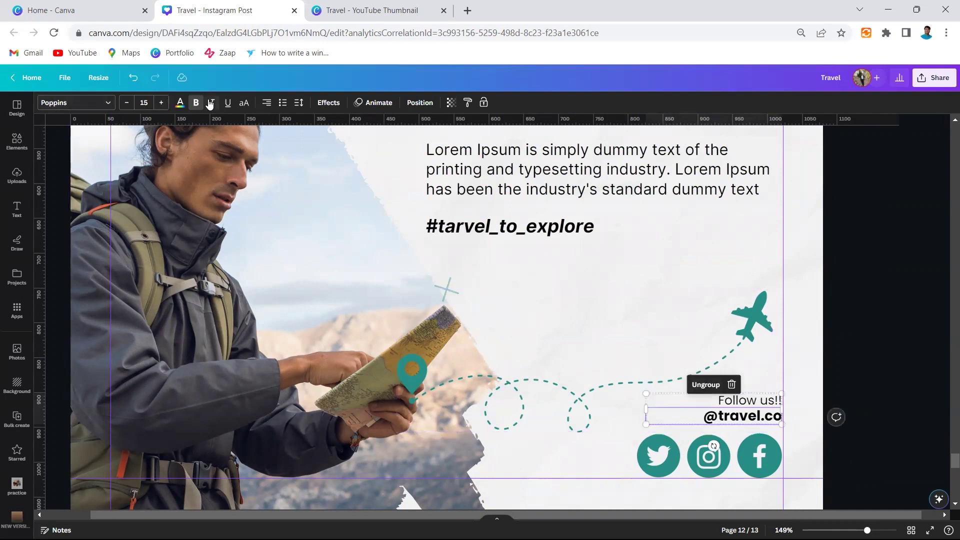
click(745, 402)
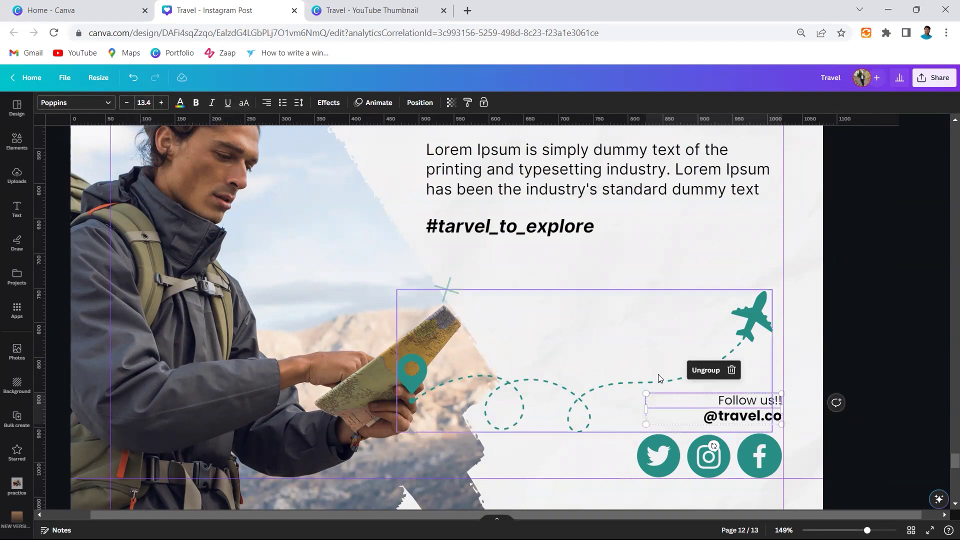
click(739, 419)
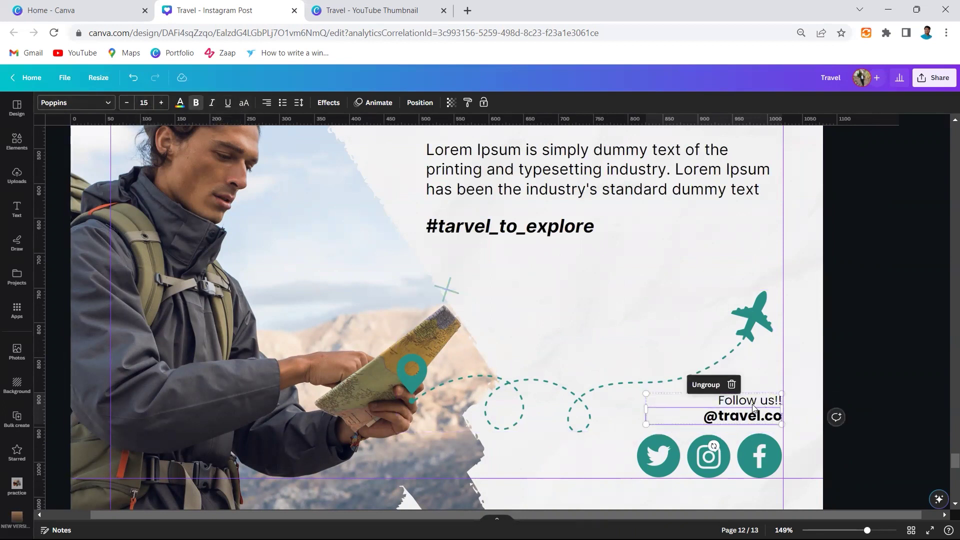
Reselect the Follow us!! line, then scroll down to page 13.
ctrl+scroll(753, 408, down, 3)
scroll(736, 411, down, 2)
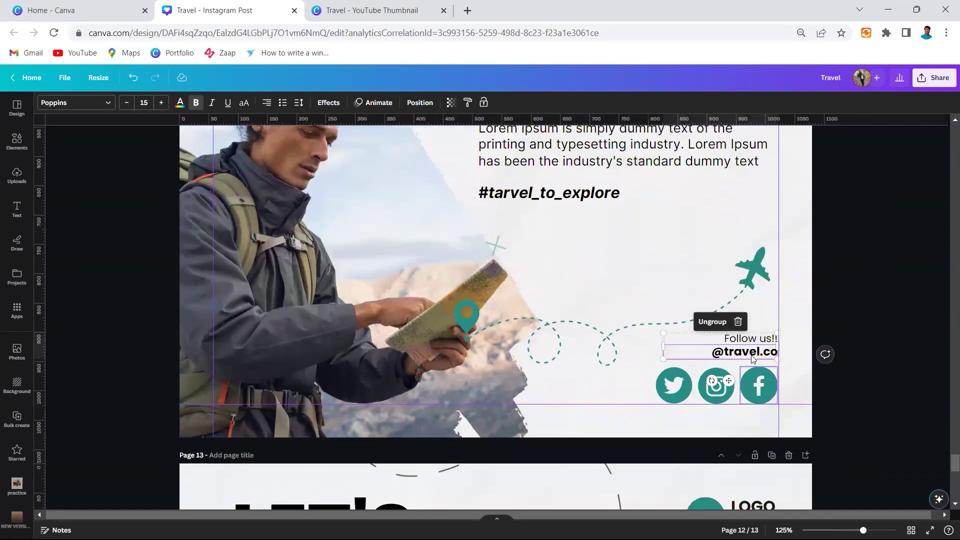
click(748, 340)
ctrl+scroll(730, 338, down, 3)
ctrl+scroll(700, 330, up, 1)
ctrl+scroll(712, 333, up, 2)
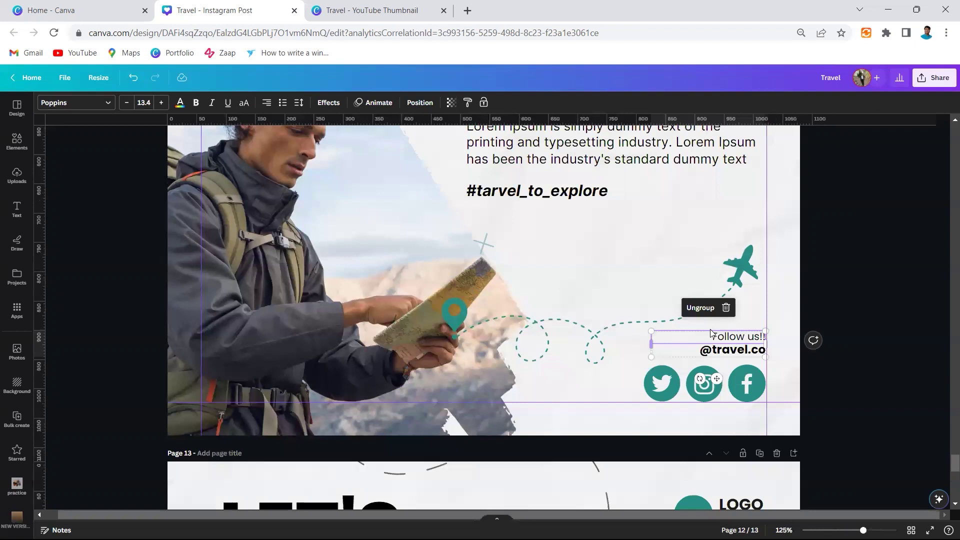
ctrl+scroll(716, 322, down, 2)
ctrl+scroll(717, 323, down, 2)
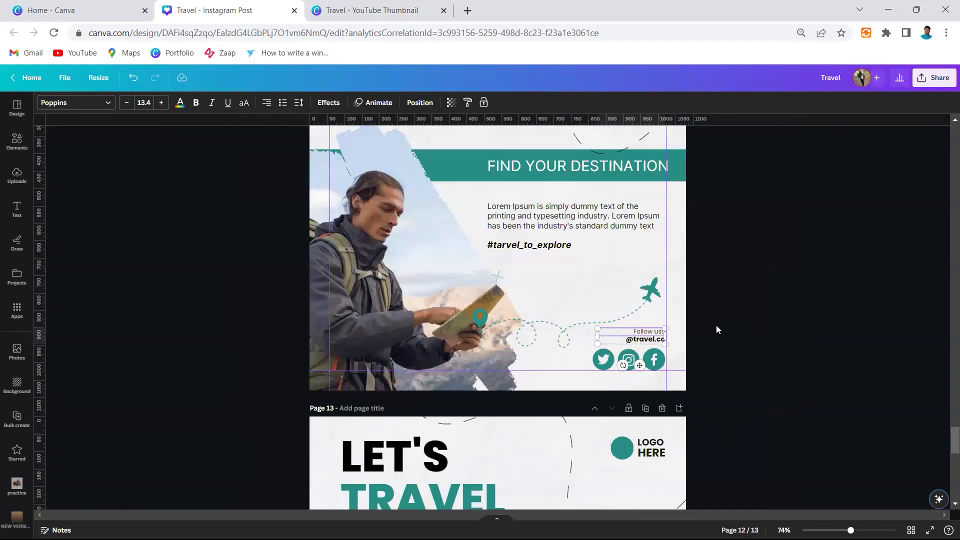
scroll(716, 329, down, 5)
click(623, 225)
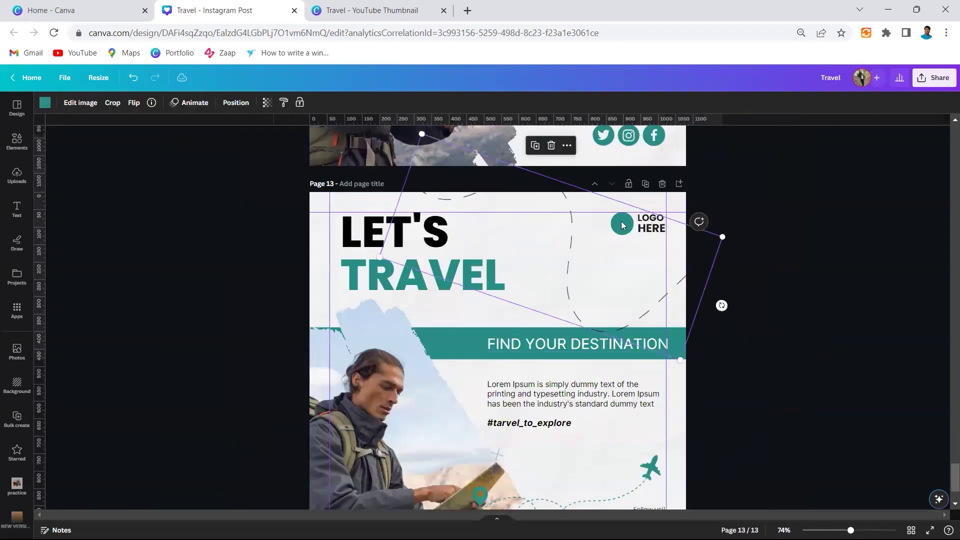
click(623, 226)
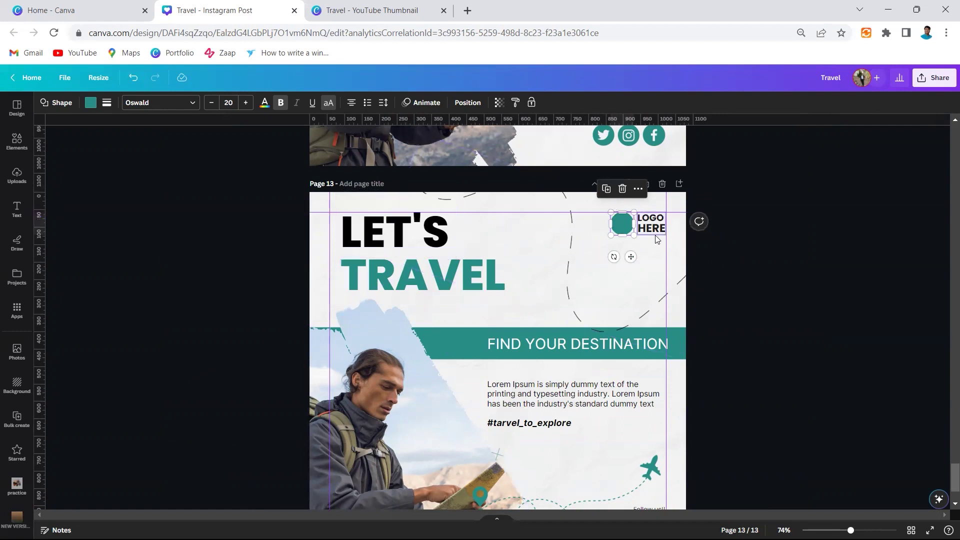
scroll(490, 233, down, 2)
click(603, 371)
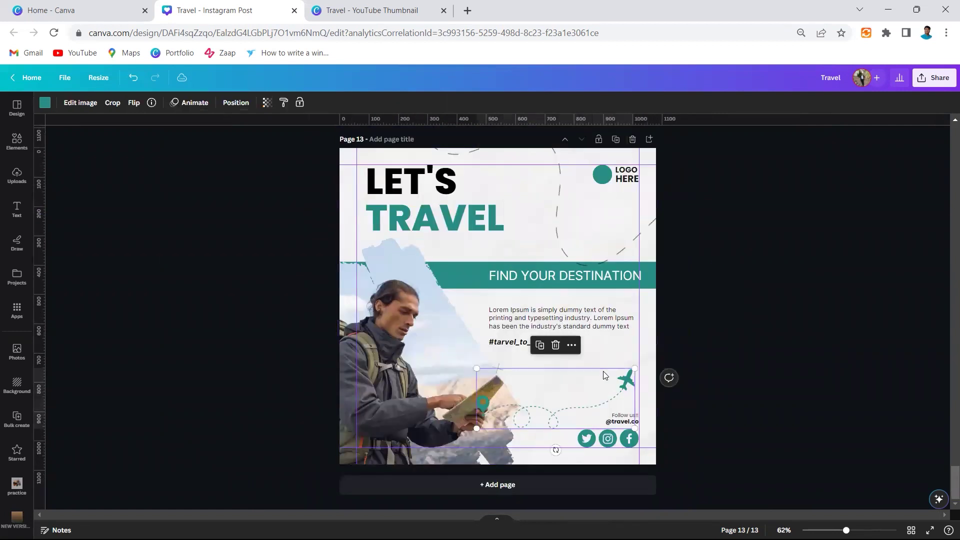
click(653, 342)
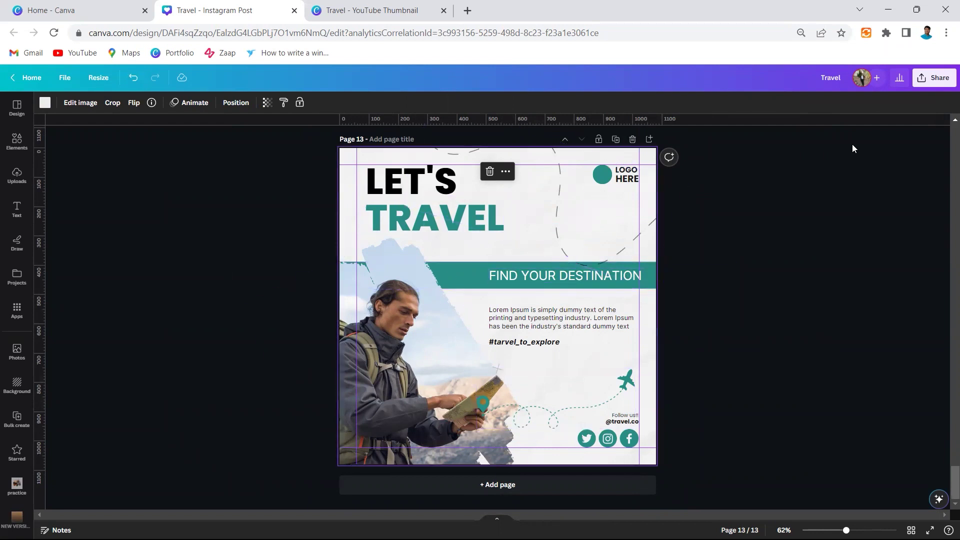
Set the download to PNG at maximum 3,375 × 3,375 px, current page 13 only.
click(935, 79)
click(896, 316)
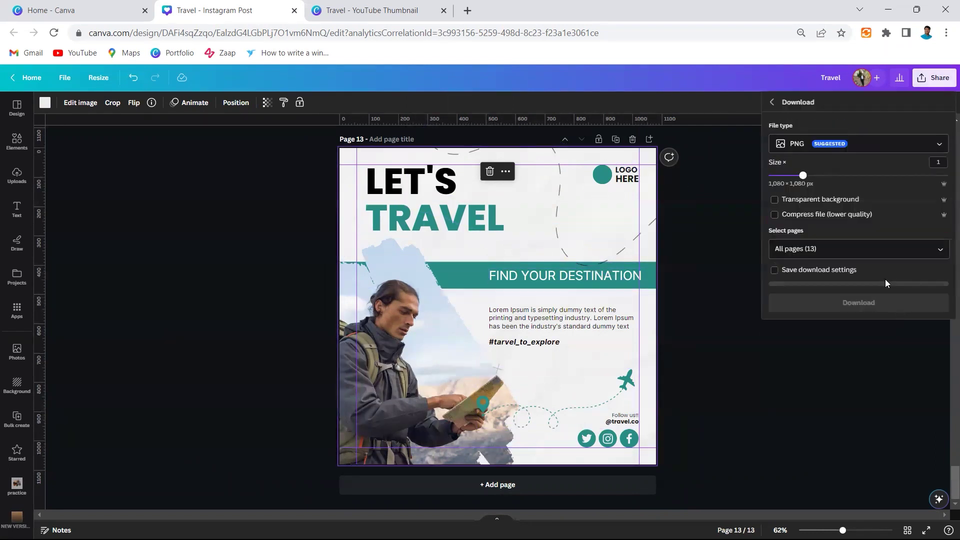
drag(796, 179, 948, 176)
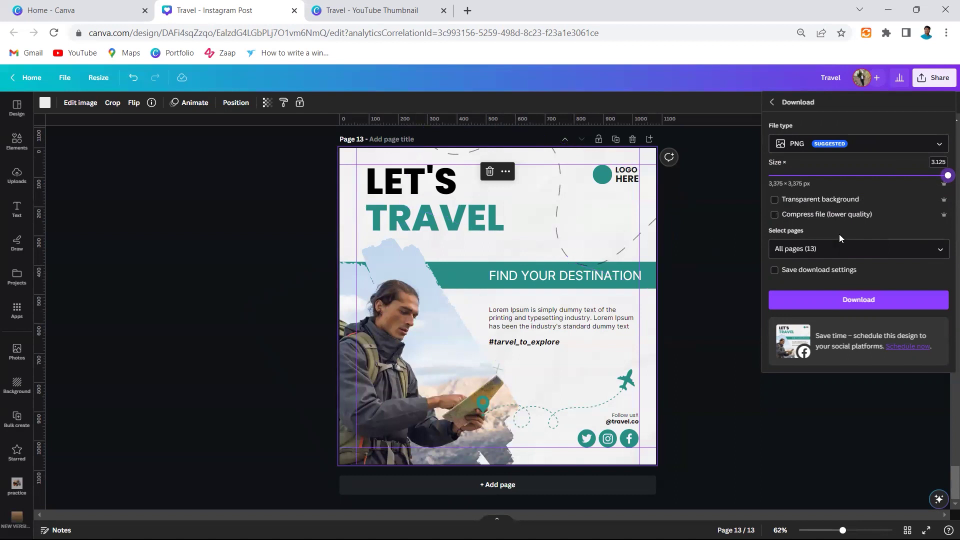
click(840, 248)
click(861, 274)
click(853, 298)
click(857, 394)
Start the PNG download and scroll back up to page 7.
click(928, 300)
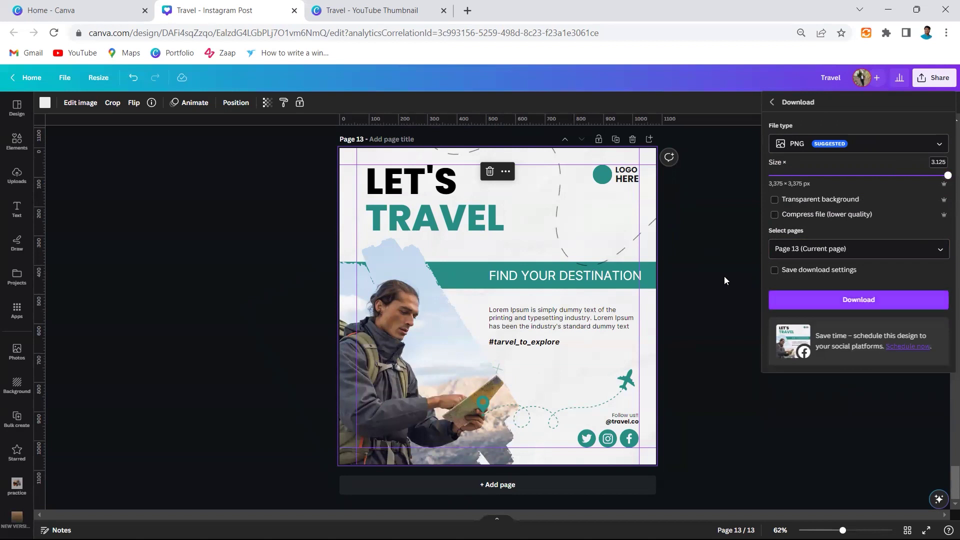
scroll(712, 275, up, 2)
scroll(724, 286, up, 2)
scroll(729, 290, down, 3)
scroll(730, 291, up, 5)
scroll(730, 290, up, 10)
scroll(730, 290, up, 3)
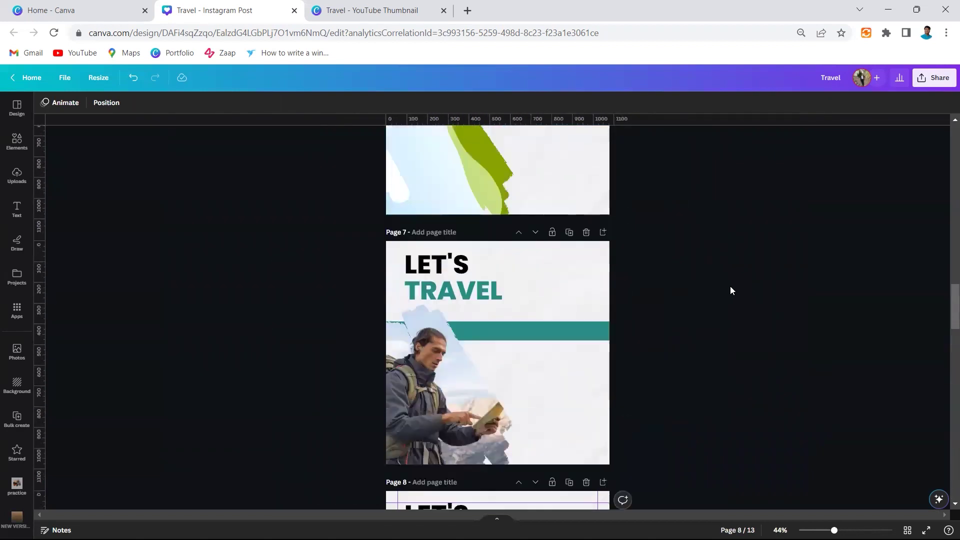
scroll(730, 291, up, 1)
scroll(730, 290, up, 3)
scroll(730, 291, up, 10)
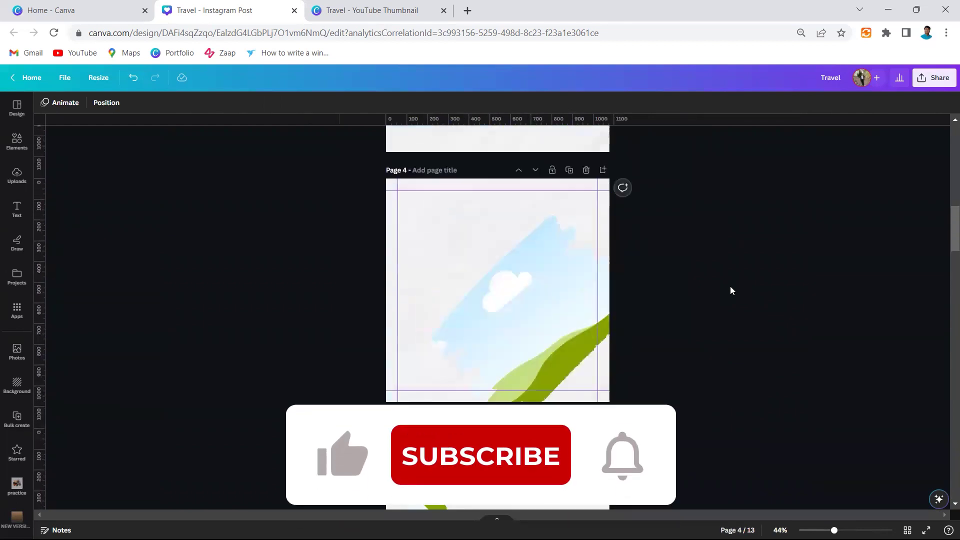
scroll(730, 291, up, 8)
scroll(730, 291, up, 7)
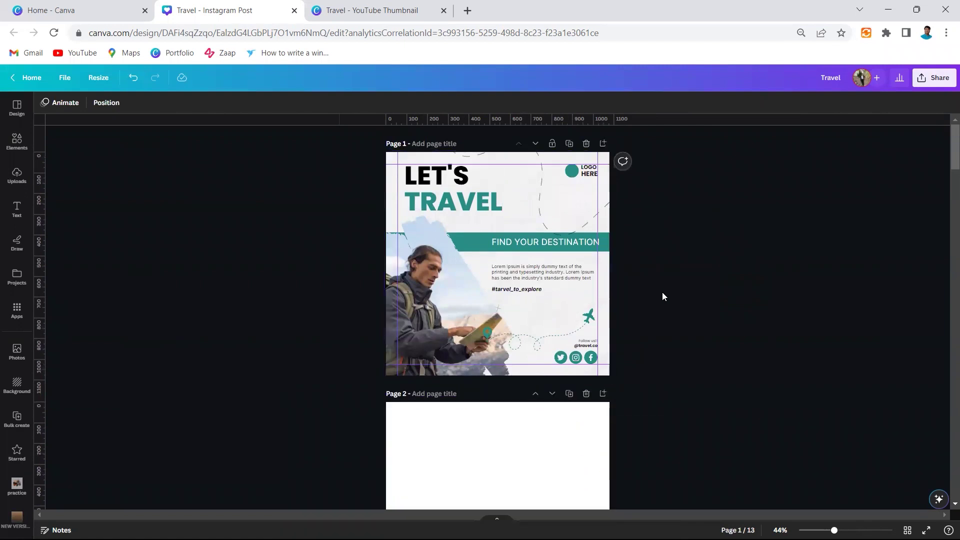
scroll(662, 292, down, 1)
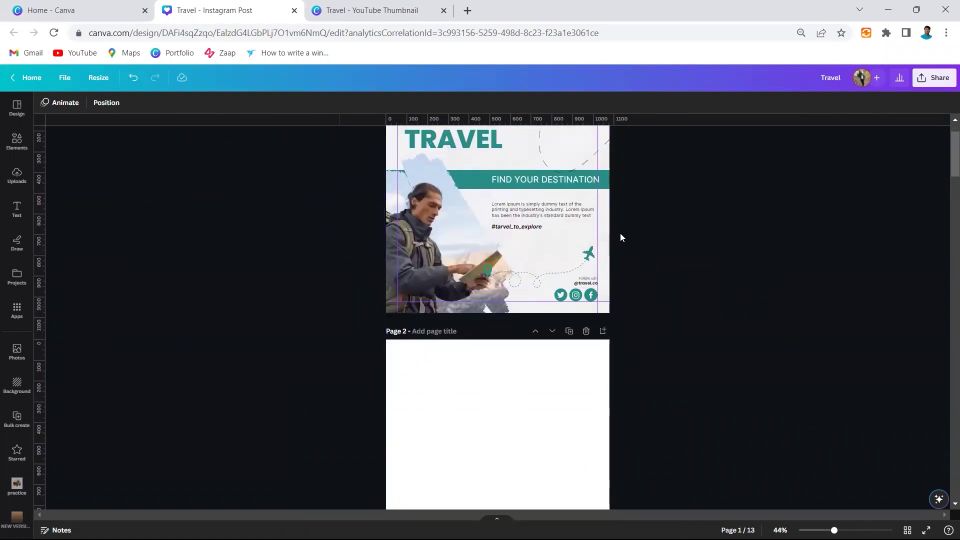
scroll(620, 237, down, 3)
scroll(628, 235, up, 6)
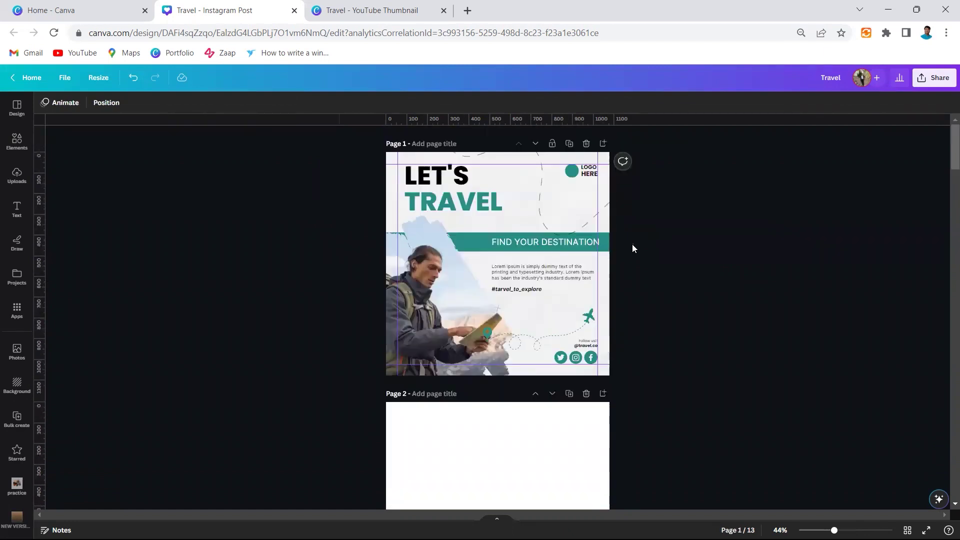
scroll(632, 244, down, 4)
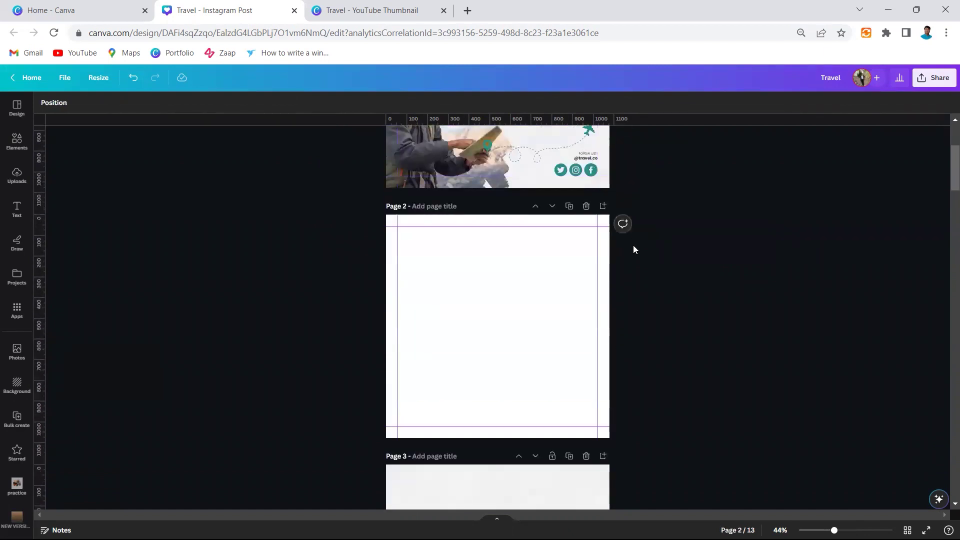